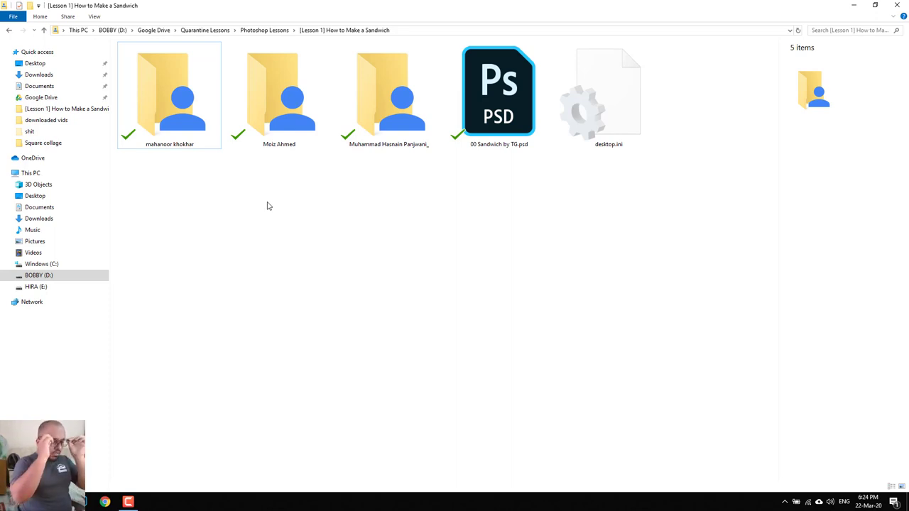
- Open SANDWICH.psd from the first student's folder in Photoshop
double_click(206, 143)
click(201, 71)
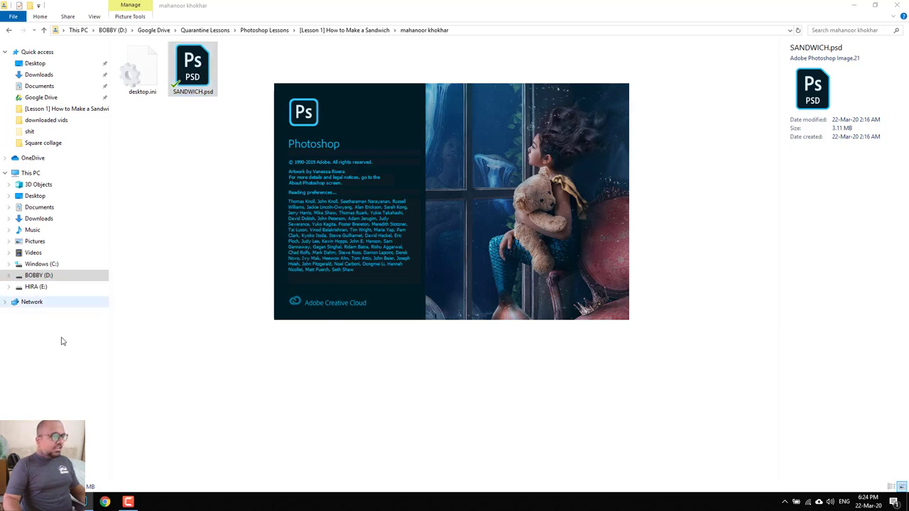
click(128, 501)
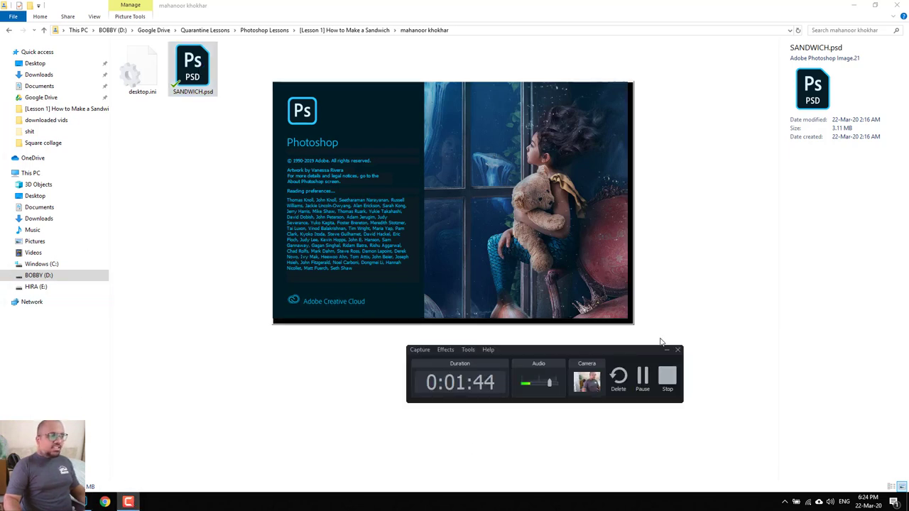
- Dismiss the floating plug-in filters panel covering the SANDWICH.psd canvas
click(665, 349)
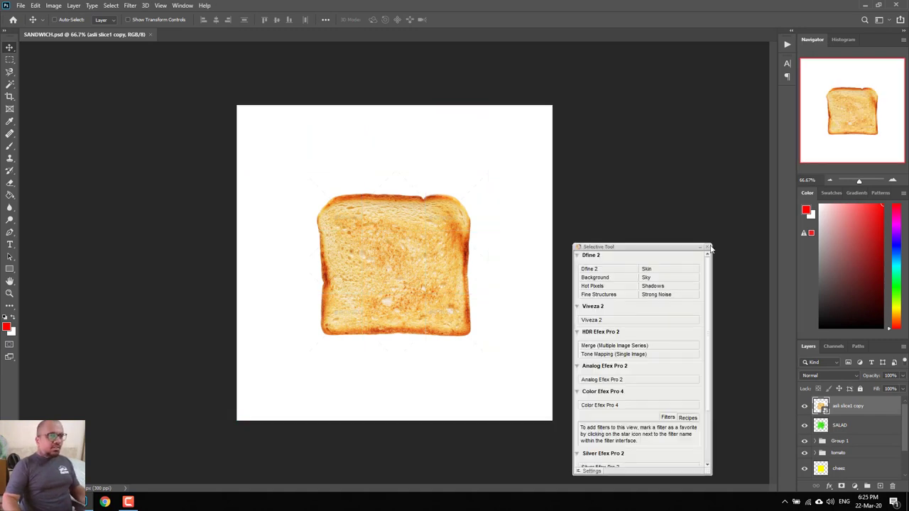
click(708, 247)
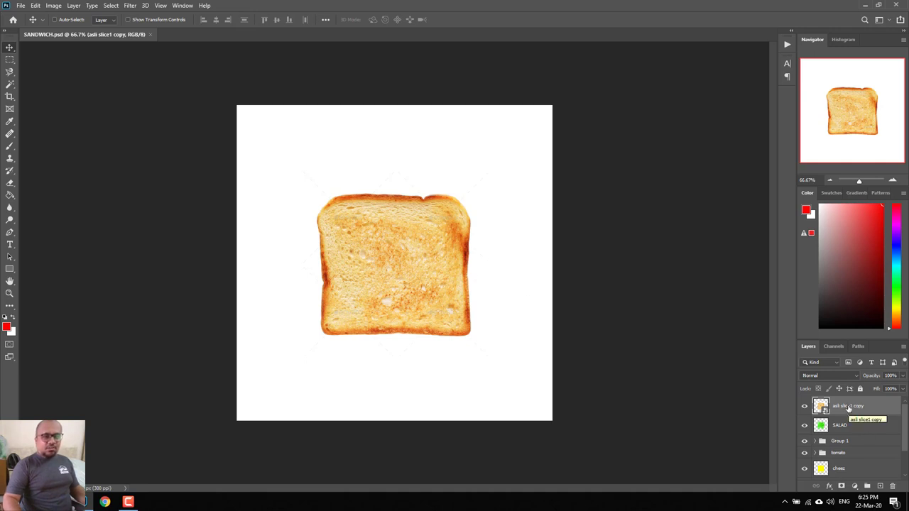
scroll(855, 440, down, 2)
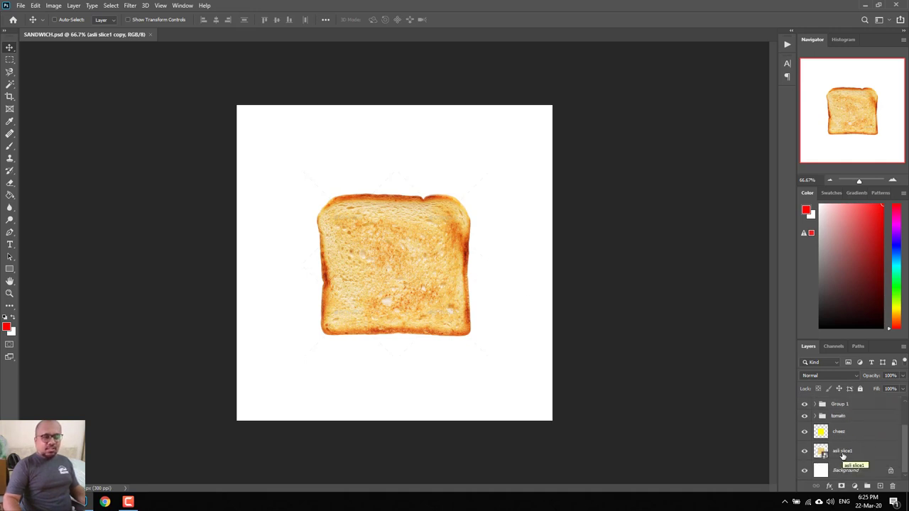
- Select the asli slice1 copy bread layer and drag it lower to reveal the salad
right_click(396, 284)
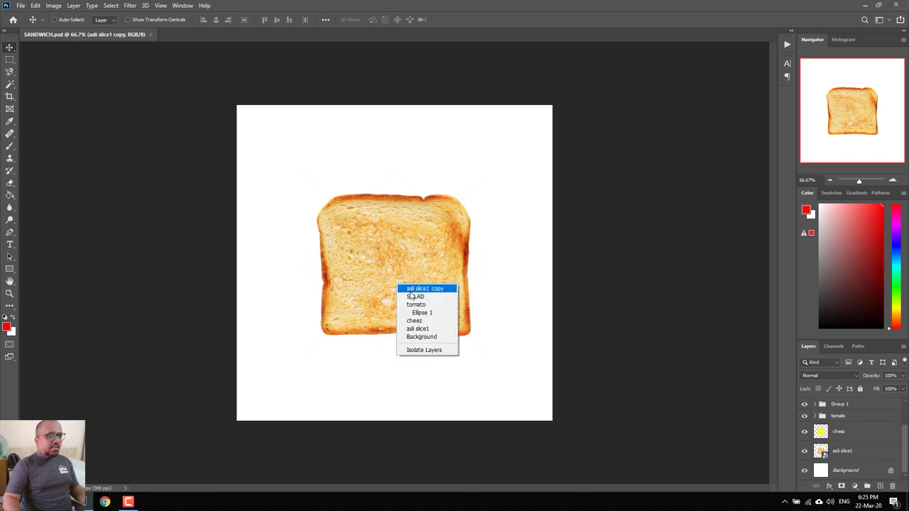
click(425, 288)
drag(358, 300, 416, 277)
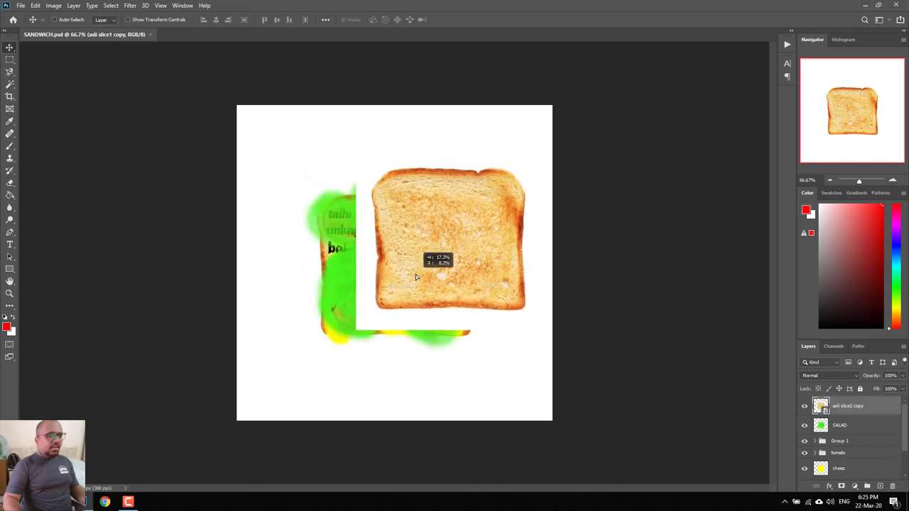
mouse_move(416, 277)
mouse_down()
mouse_move(515, 282)
mouse_move(377, 300)
mouse_move(447, 280)
mouse_move(430, 255)
mouse_move(410, 306)
mouse_move(395, 311)
mouse_move(412, 326)
mouse_move(310, 329)
mouse_up()
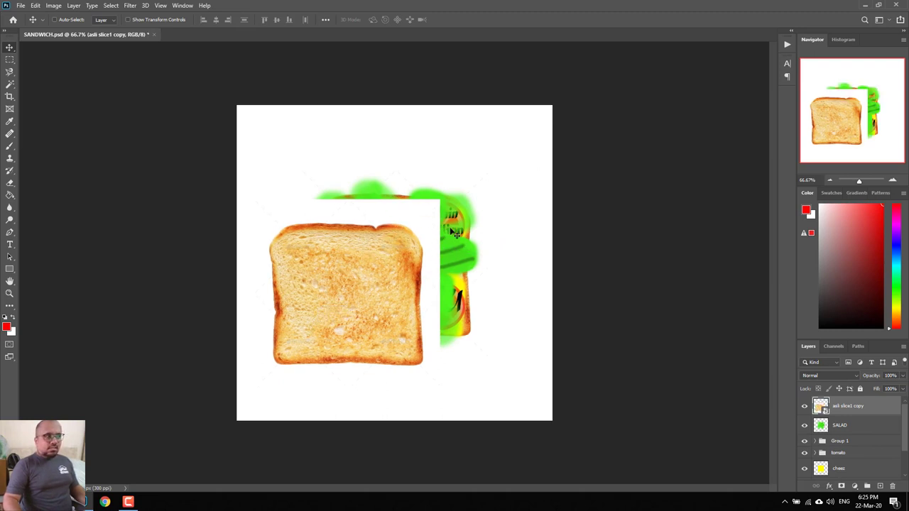
drag(398, 267, 430, 265)
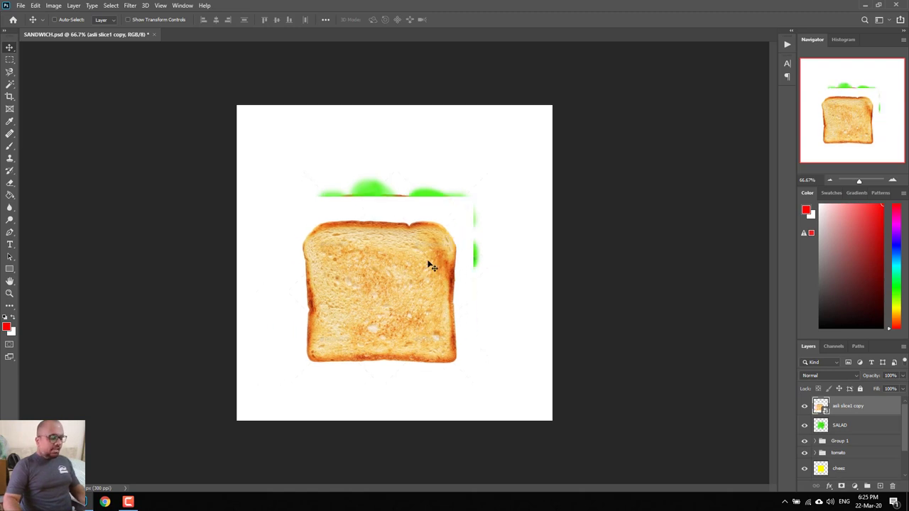
click(10, 61)
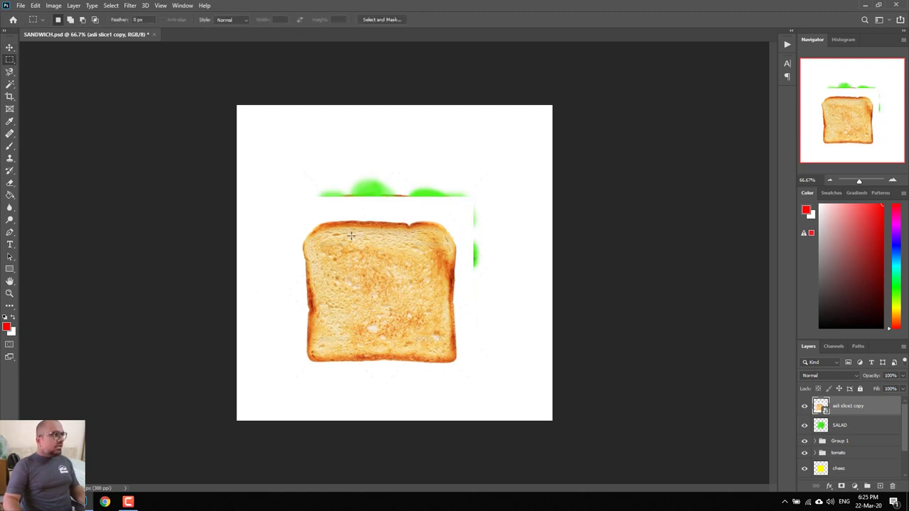
- Marquee-select the bread slice and rasterize its layer
drag(305, 222, 456, 361)
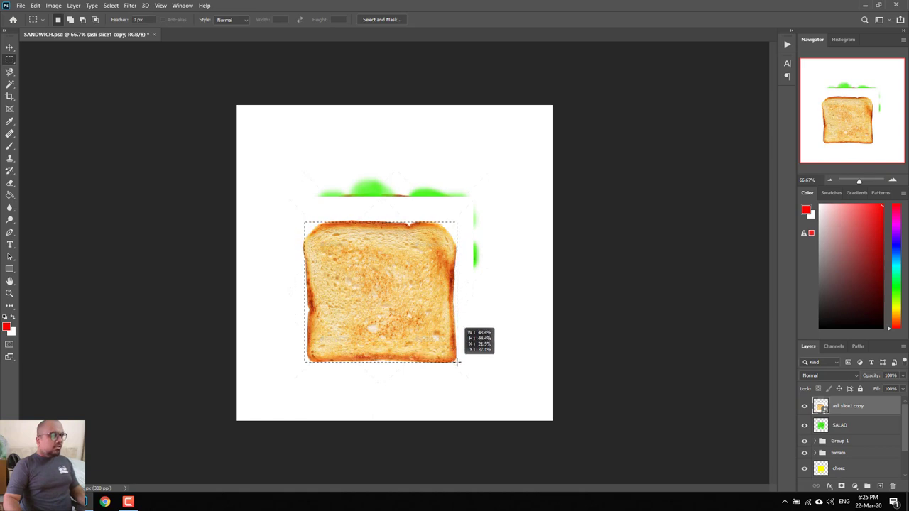
drag(457, 361, 461, 365)
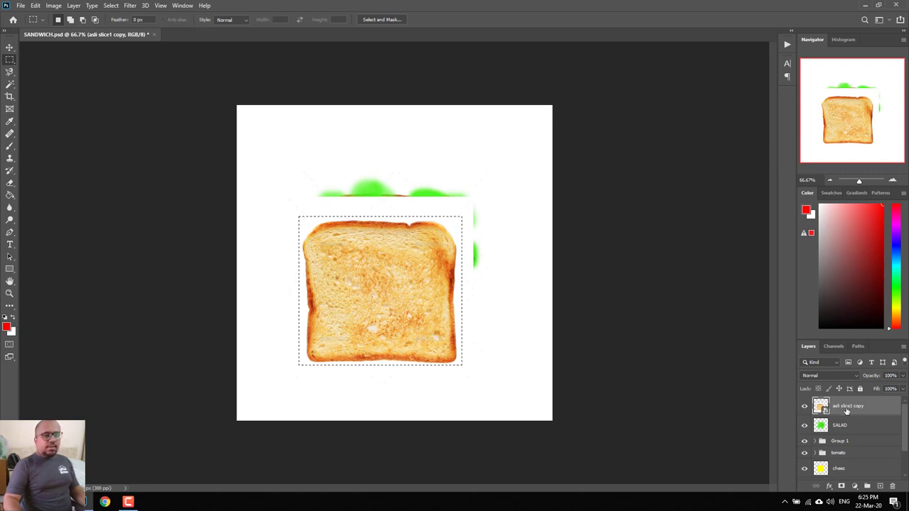
right_click(855, 412)
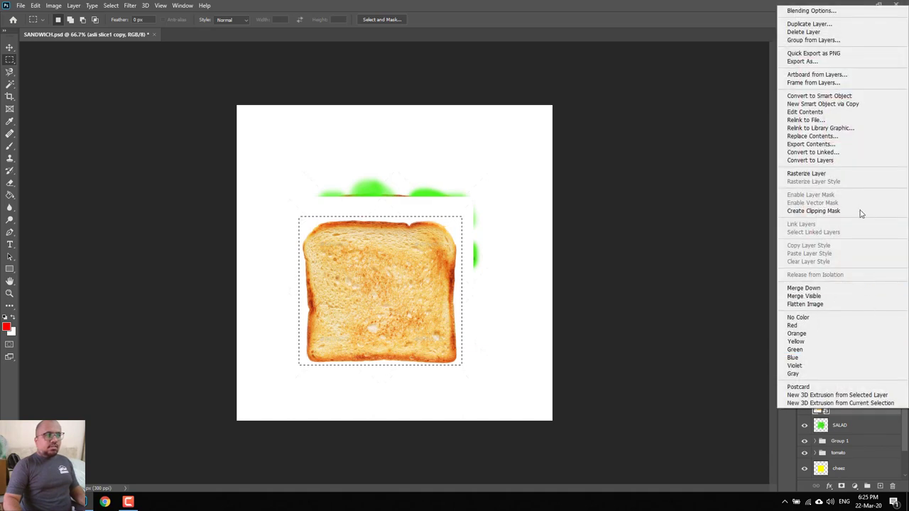
click(856, 174)
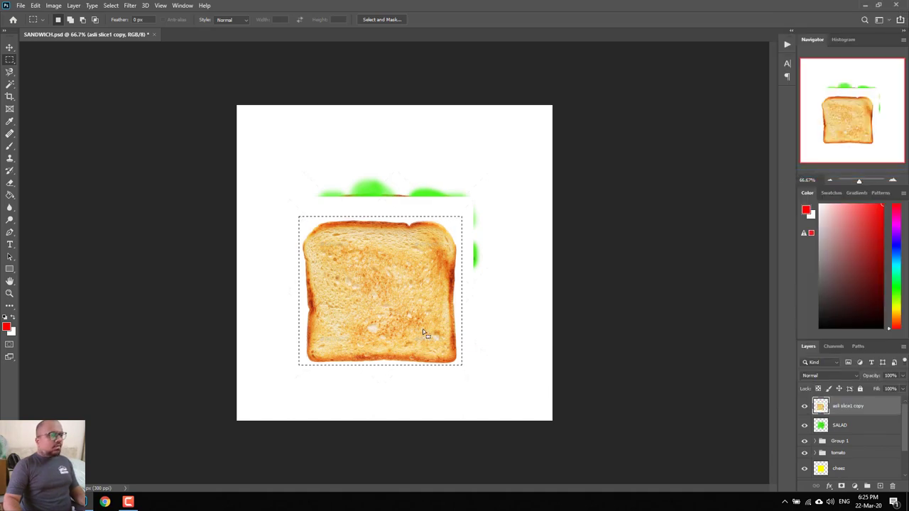
- Cut and paste the bread onto new Layer 1, shifted right over the salad
key(ctrl+x)
key(v)
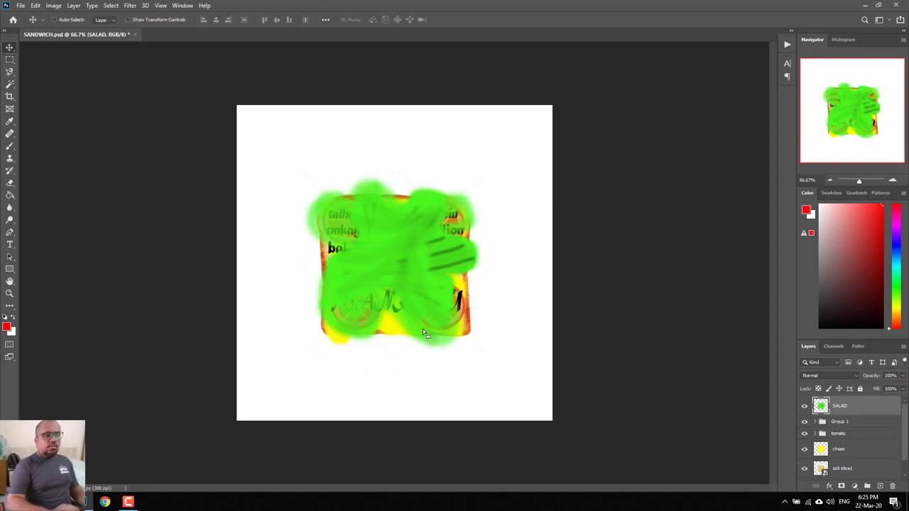
key(ctrl+v)
mouse_move(338, 313)
mouse_down()
mouse_move(421, 324)
mouse_move(413, 320)
mouse_up()
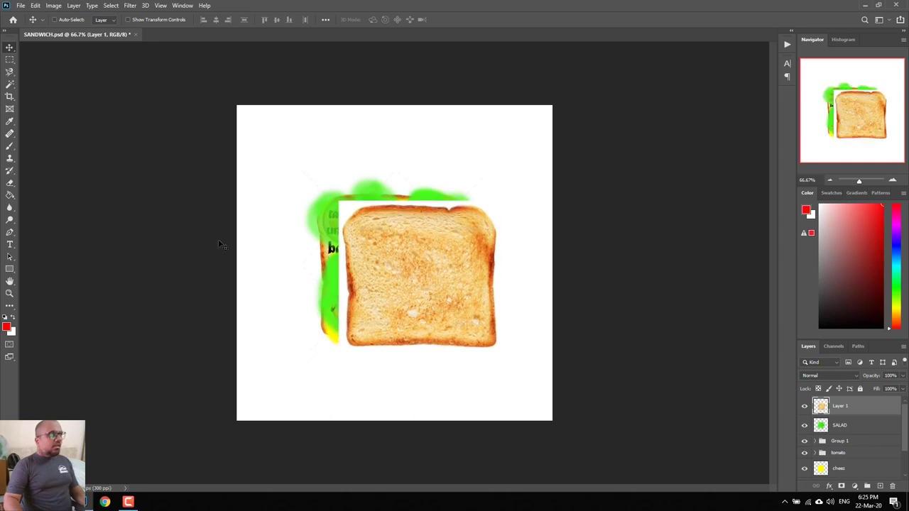
click(11, 61)
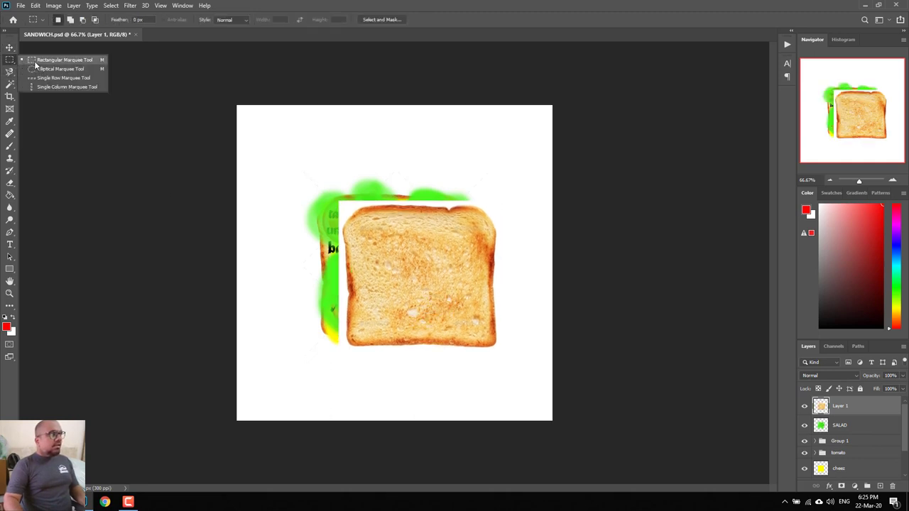
click(42, 60)
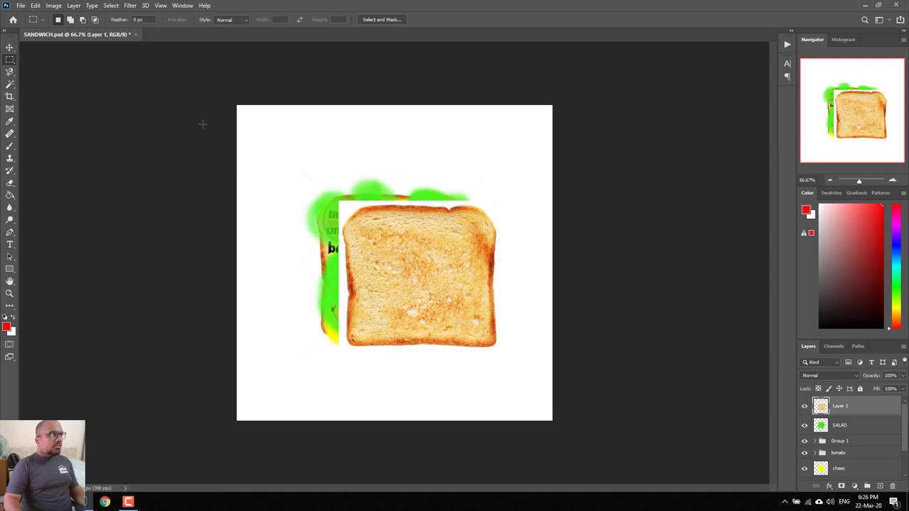
drag(280, 149, 393, 218)
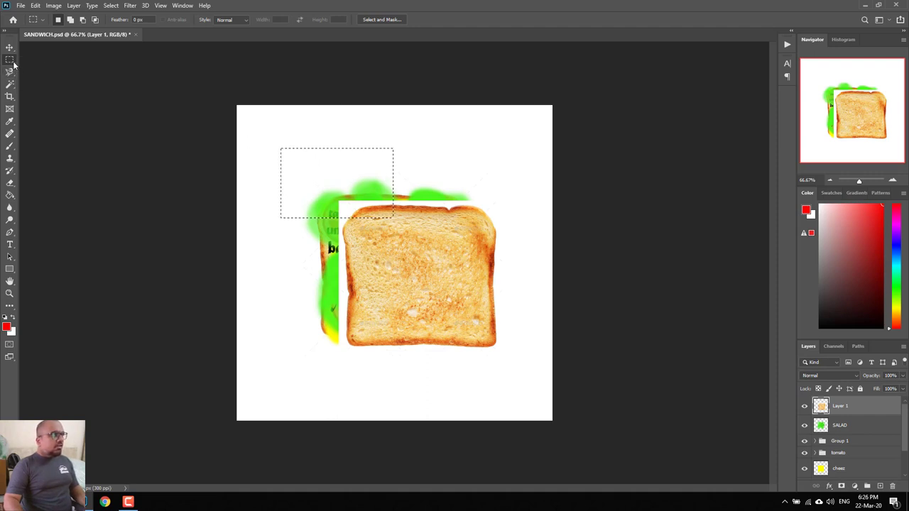
click(10, 61)
drag(262, 132, 387, 206)
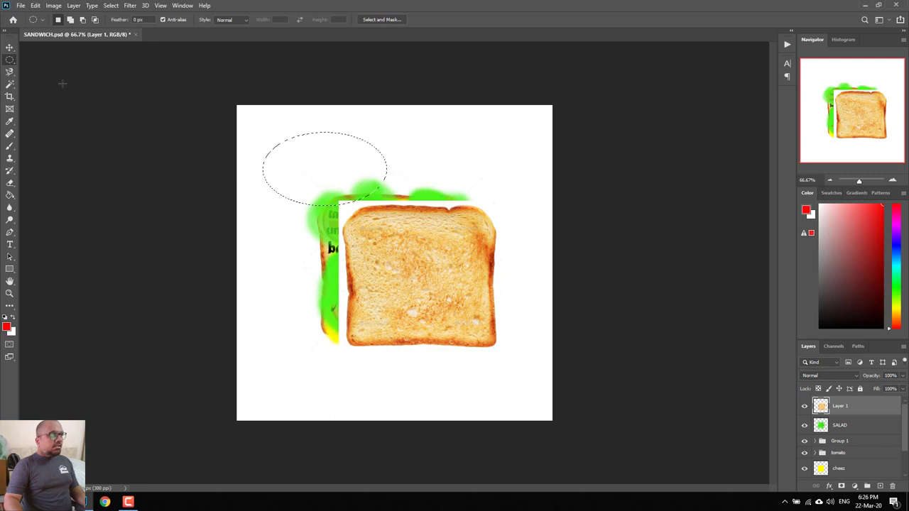
click(10, 73)
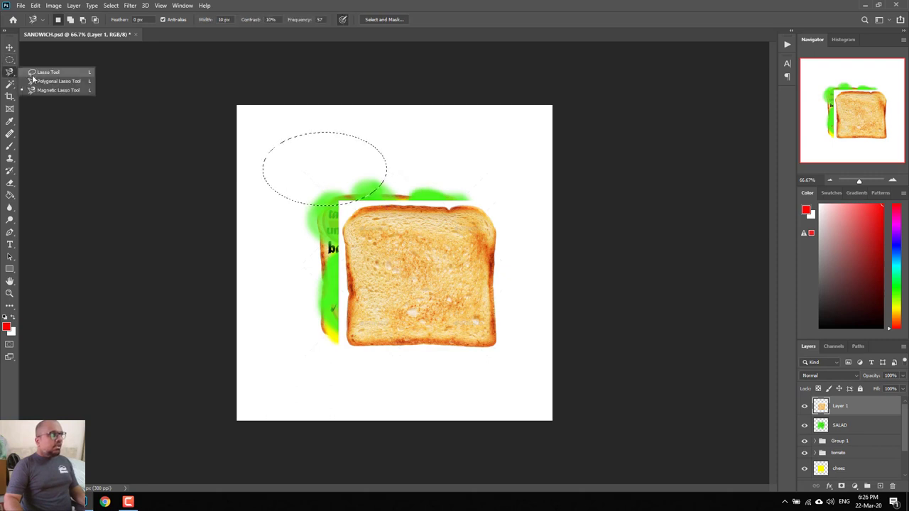
click(36, 73)
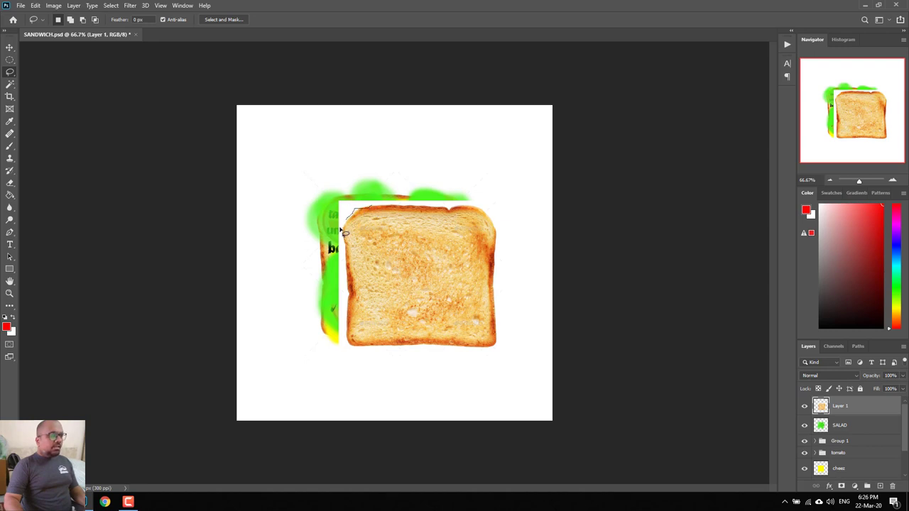
drag(343, 231, 373, 183)
click(409, 281)
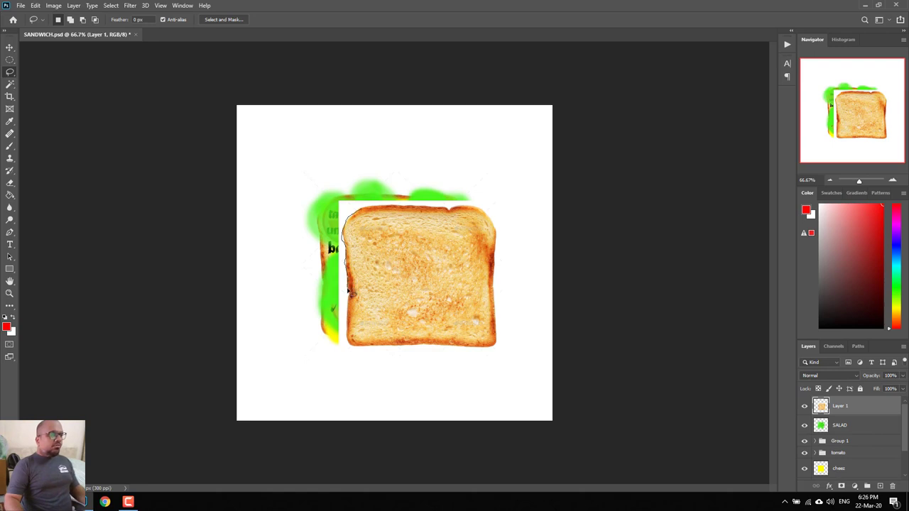
drag(358, 327, 349, 347)
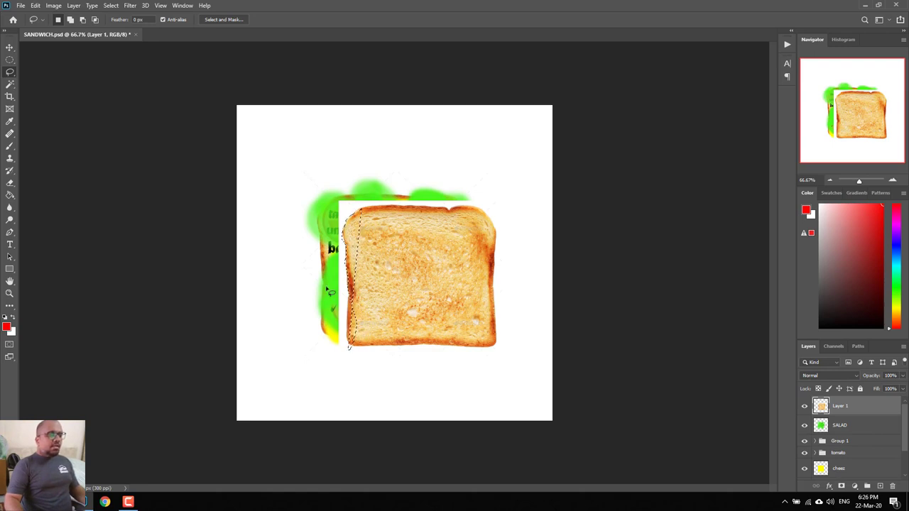
click(114, 174)
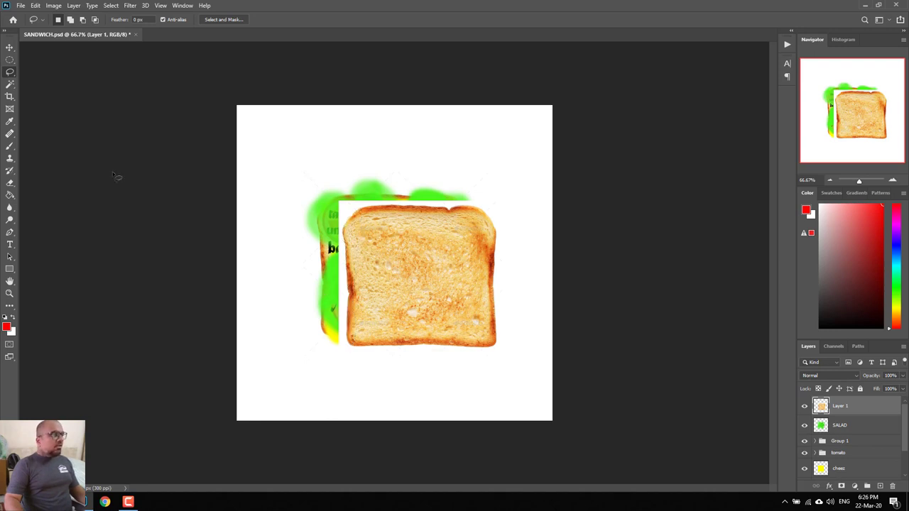
- Select the white area around the toast by colour, delete it, and deselect
click(9, 84)
right_click(10, 84)
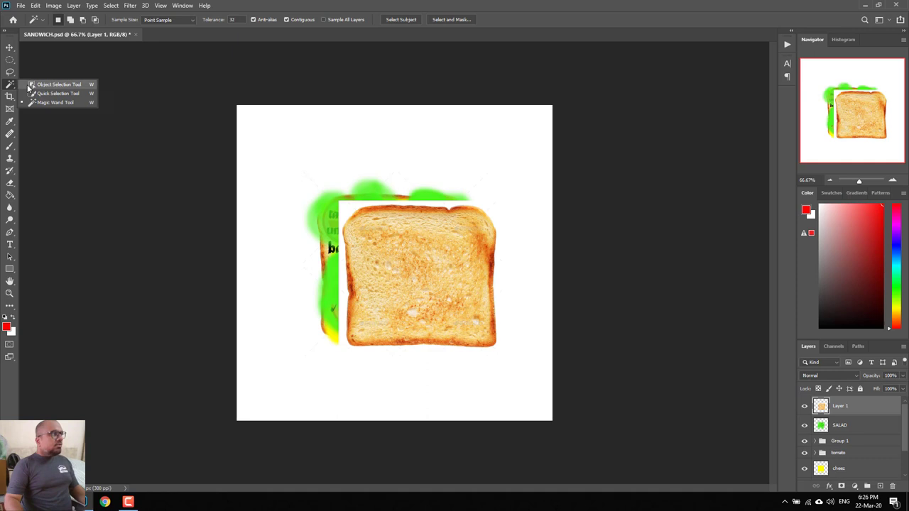
click(31, 103)
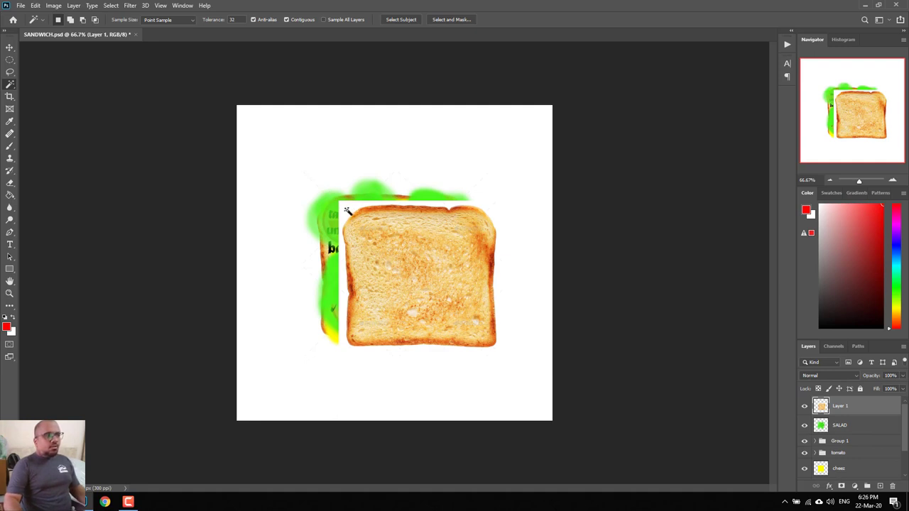
click(347, 210)
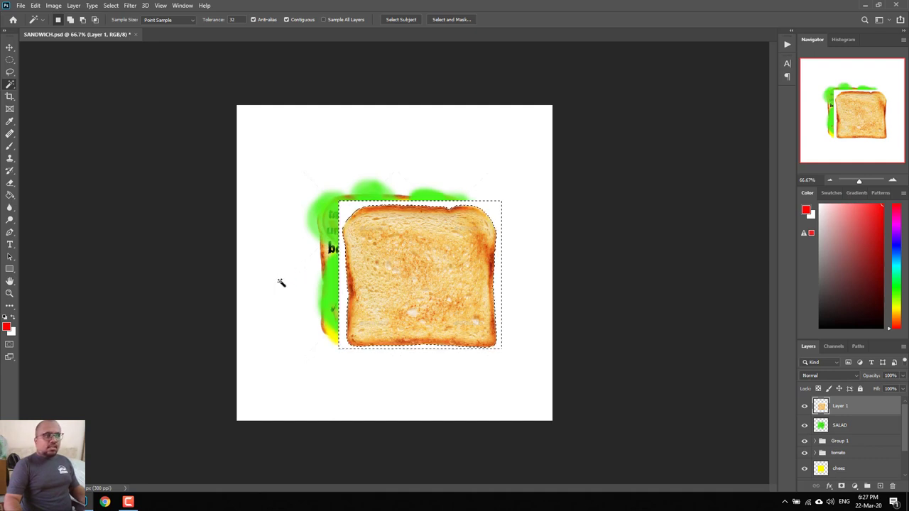
key(Delete)
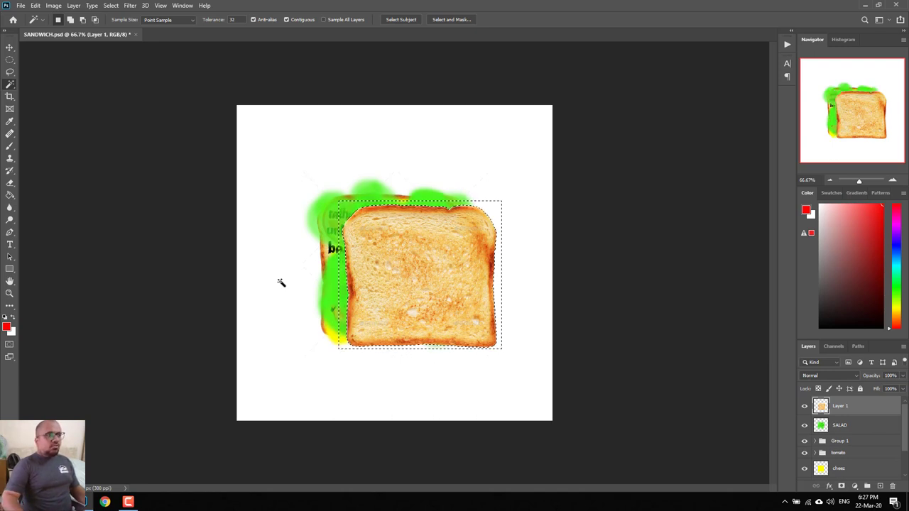
key(ctrl+d)
- Move the toast, then undo and redo until the centred toast covers the salad
key(v)
mouse_move(453, 331)
mouse_down()
mouse_move(405, 307)
mouse_move(440, 311)
mouse_up()
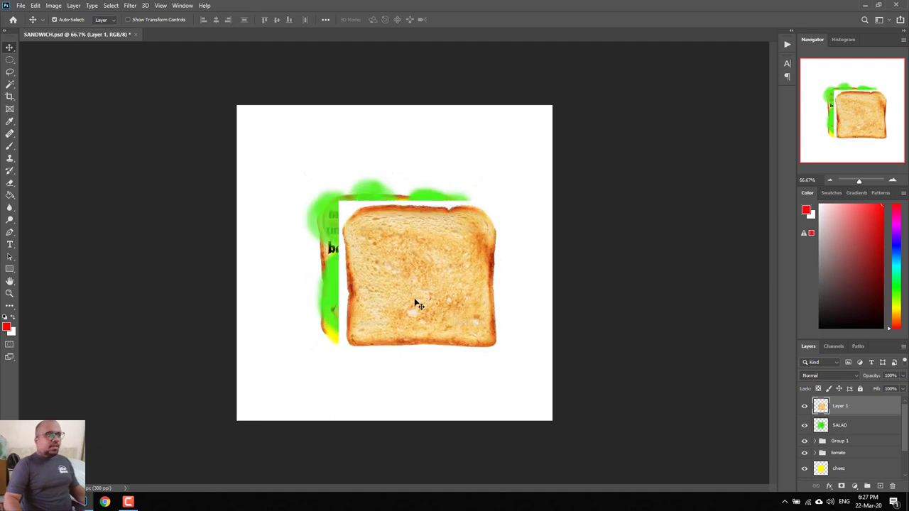
key(ctrl+z)
key(ctrl+z)
key(ctrl+shift+z)
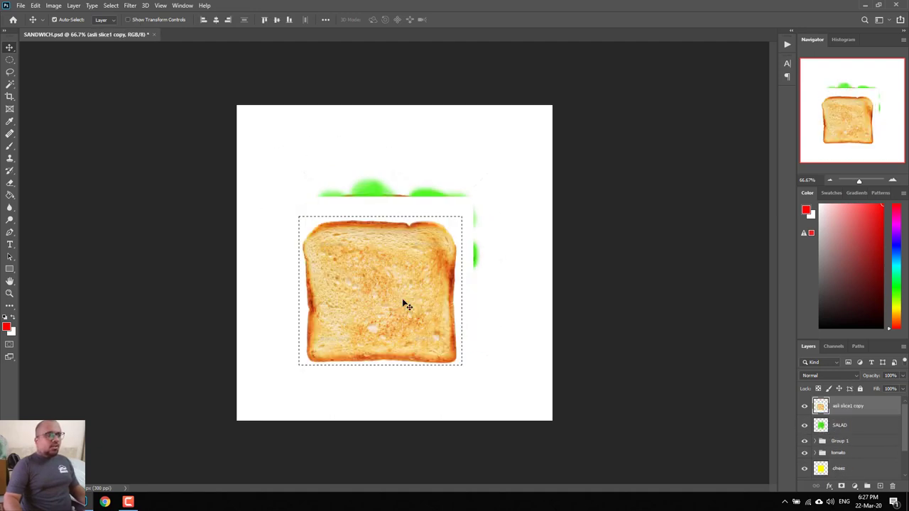
key(ctrl+shift+z)
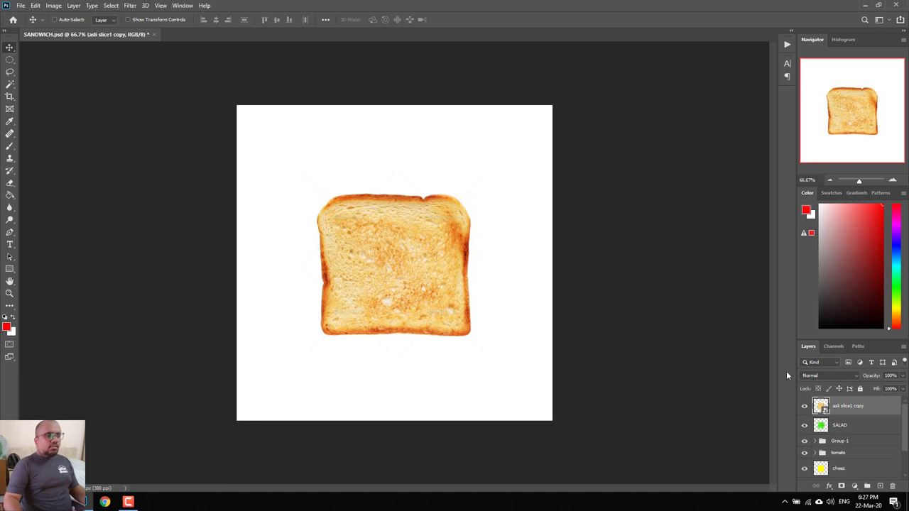
- Rasterize asli slice1 copy and box the toast with the Object Selection Tool to trace its outline
right_click(878, 407)
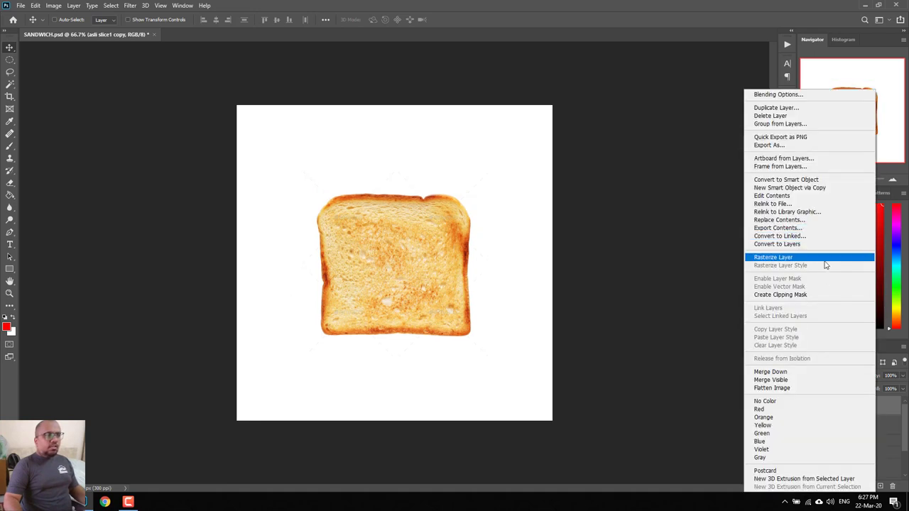
click(826, 259)
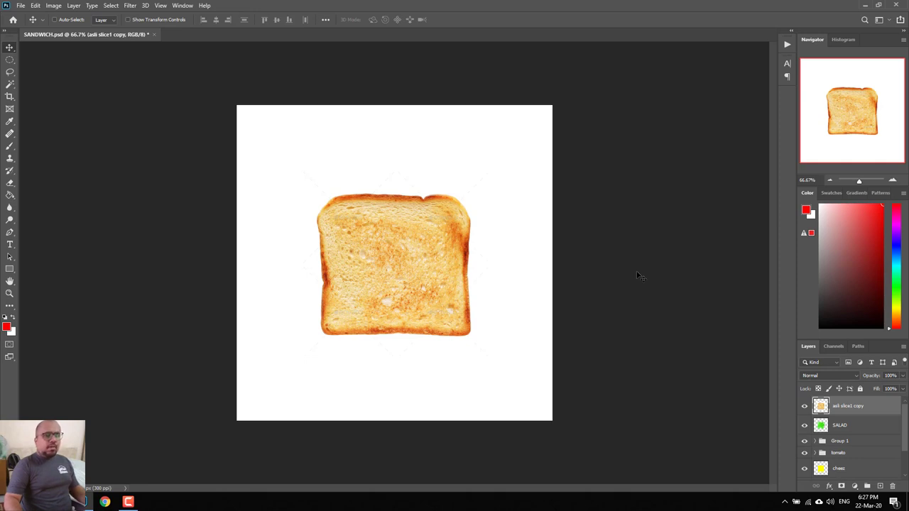
click(10, 86)
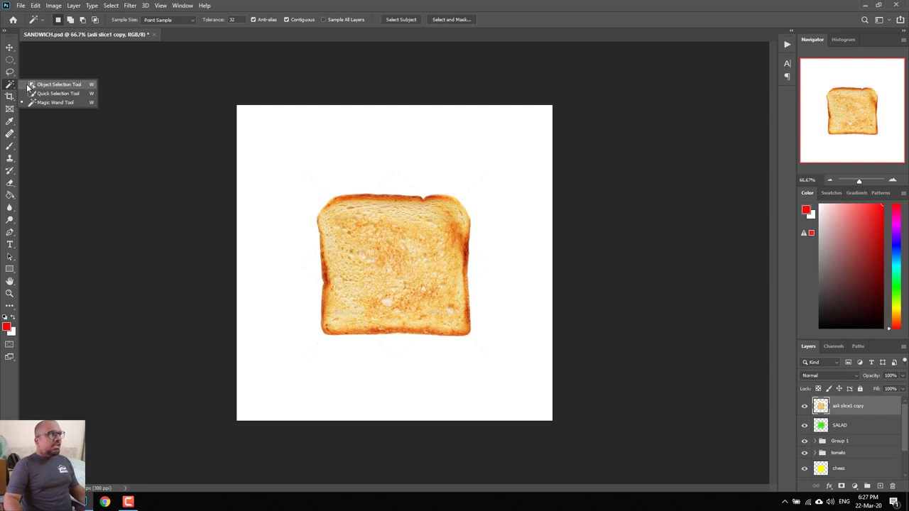
click(28, 87)
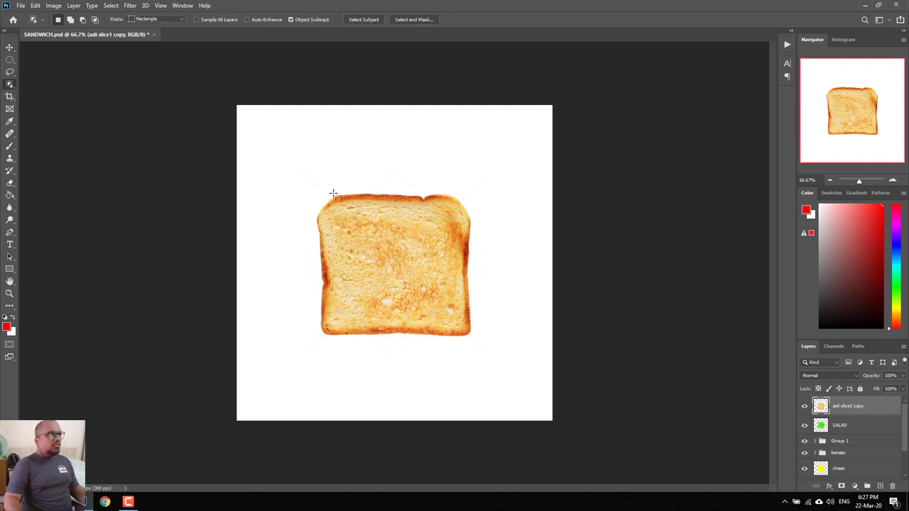
drag(310, 190, 387, 250)
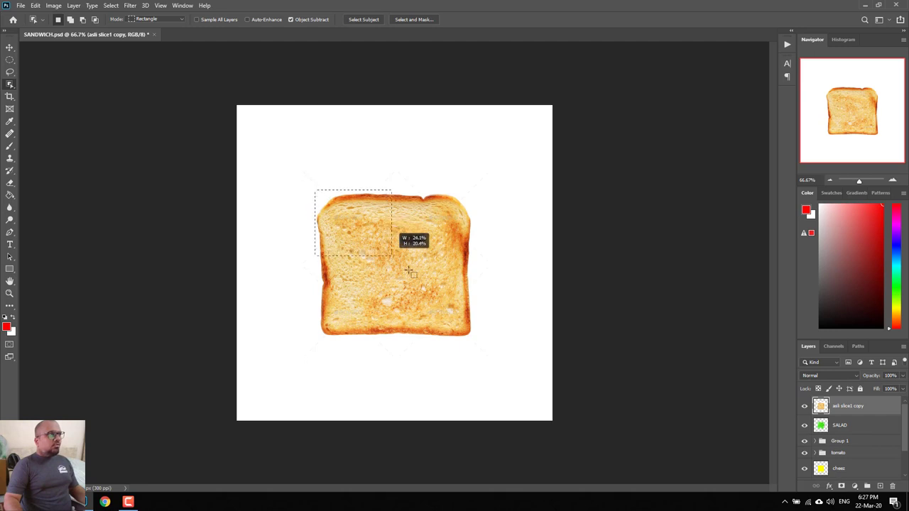
drag(387, 250, 475, 338)
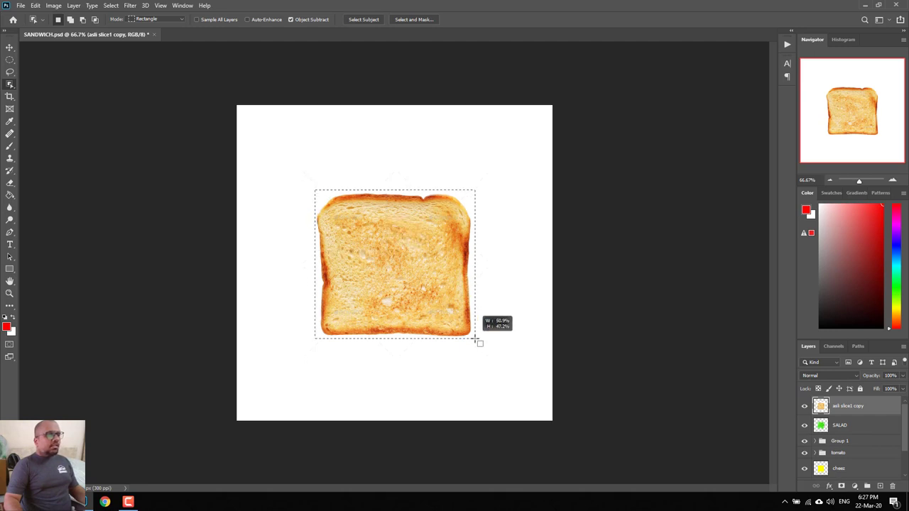
click(184, 19)
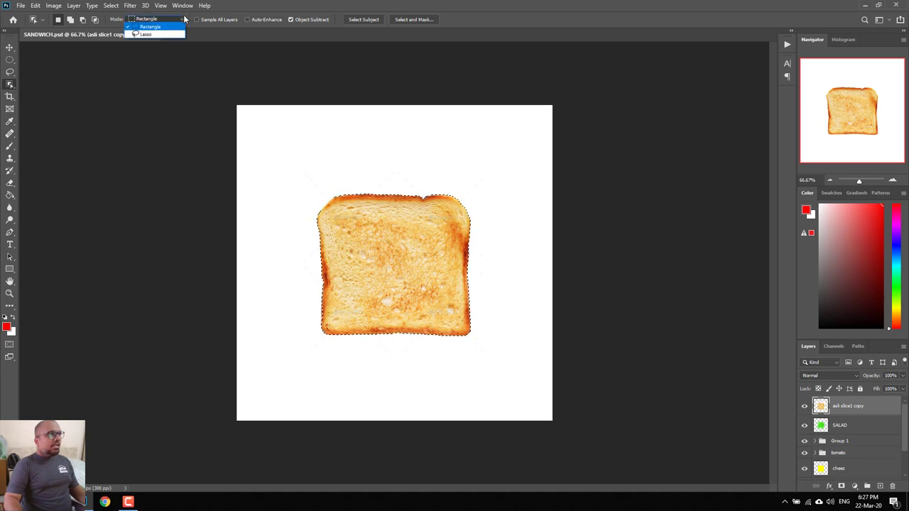
click(182, 19)
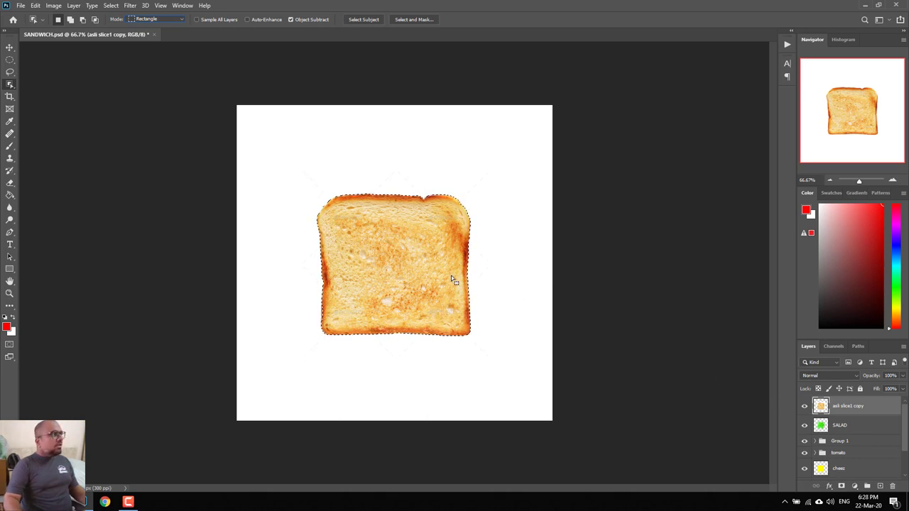
click(9, 46)
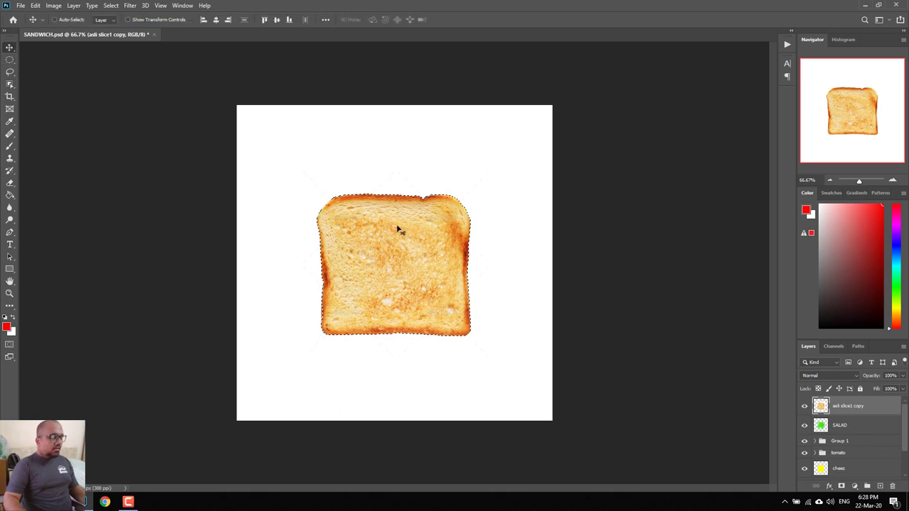
key(Delete)
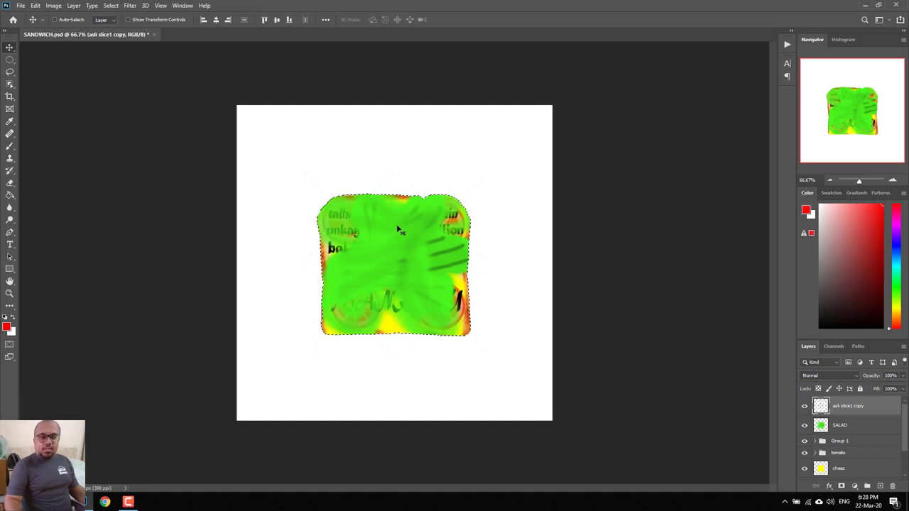
key(ctrl+d)
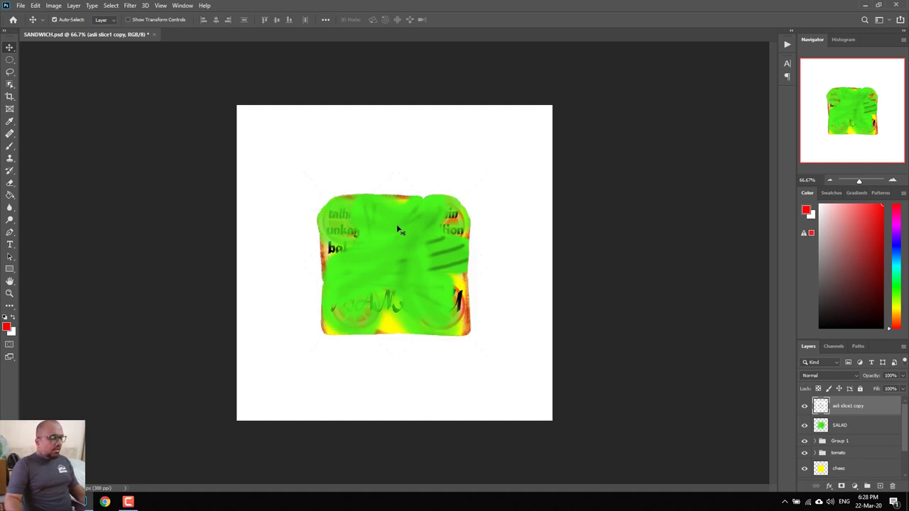
key(ctrl+z)
key(ctrl+z)
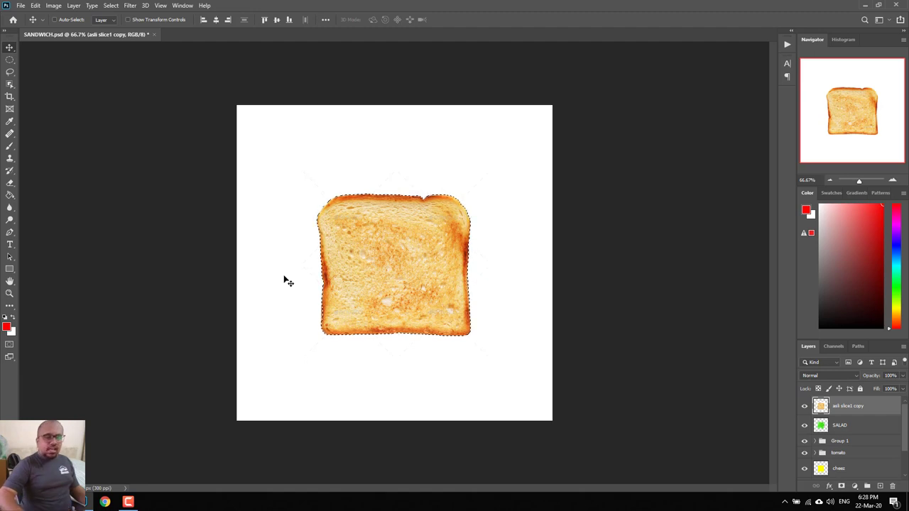
- Invert the toast selection and delete the white surround, exposing salad and cheese
click(112, 7)
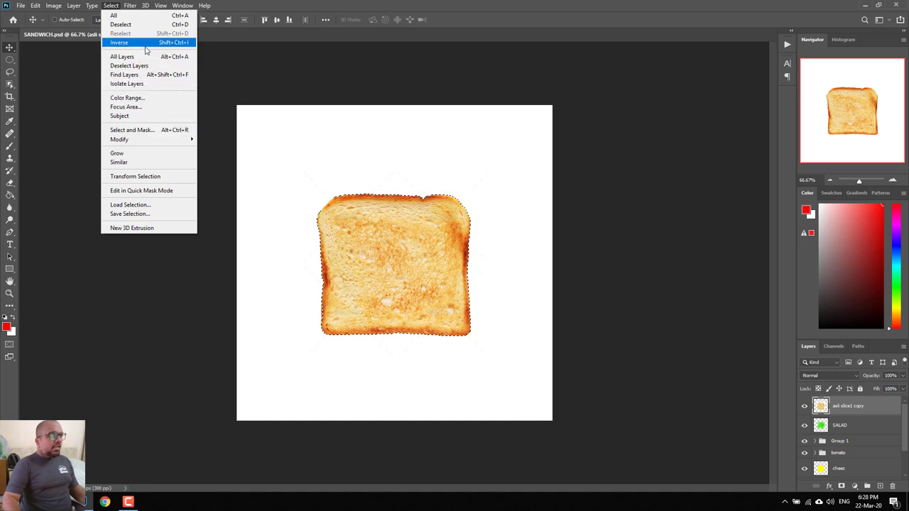
click(119, 43)
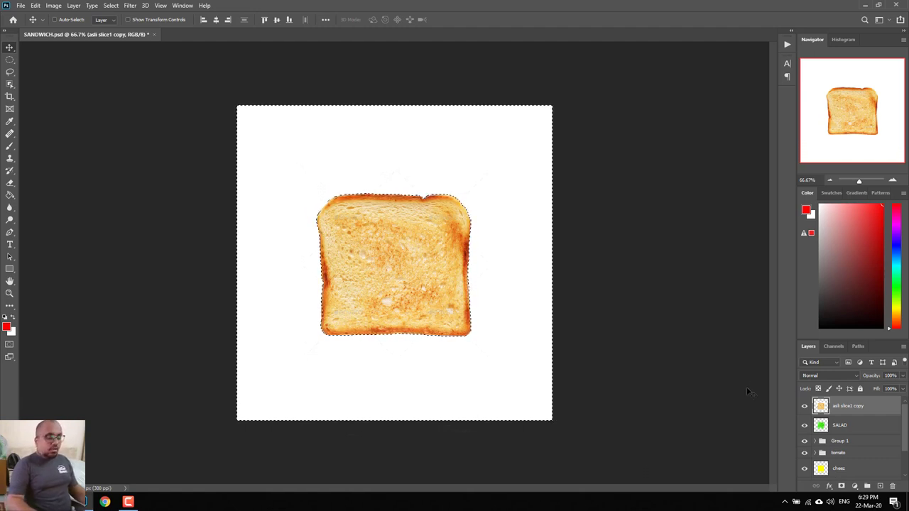
key(Delete)
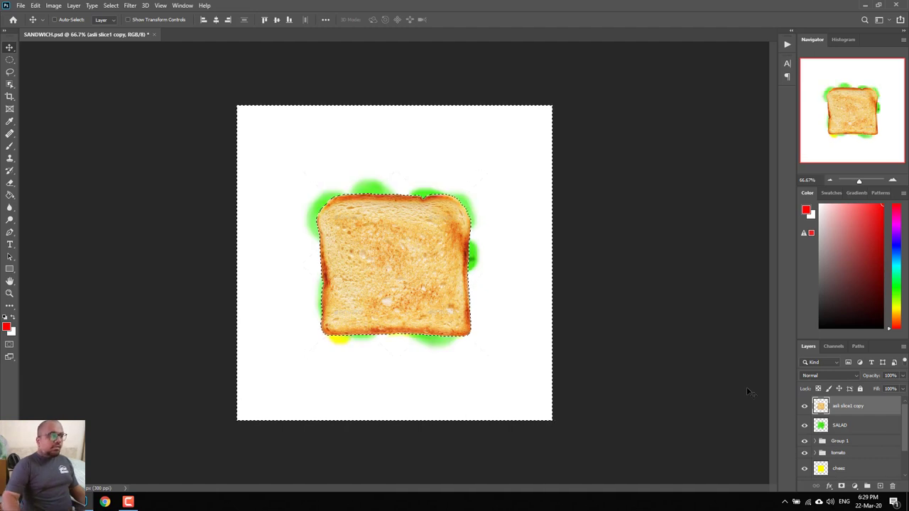
- Deselect, then move the SALAD layer up and right behind the toast
key(ctrl+d)
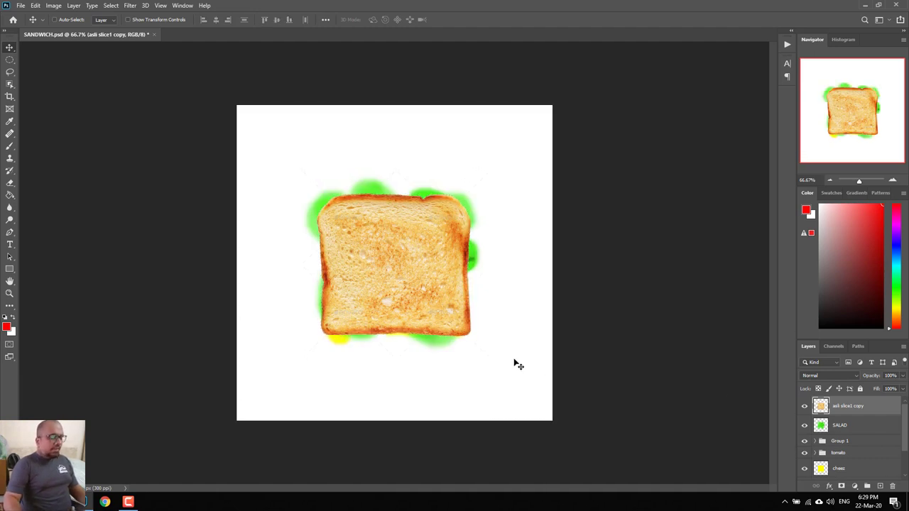
click(847, 429)
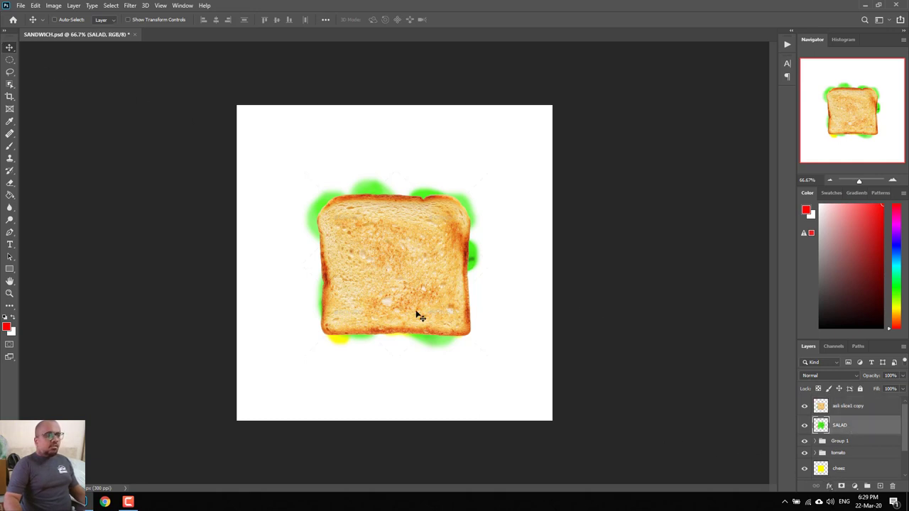
drag(419, 316, 487, 263)
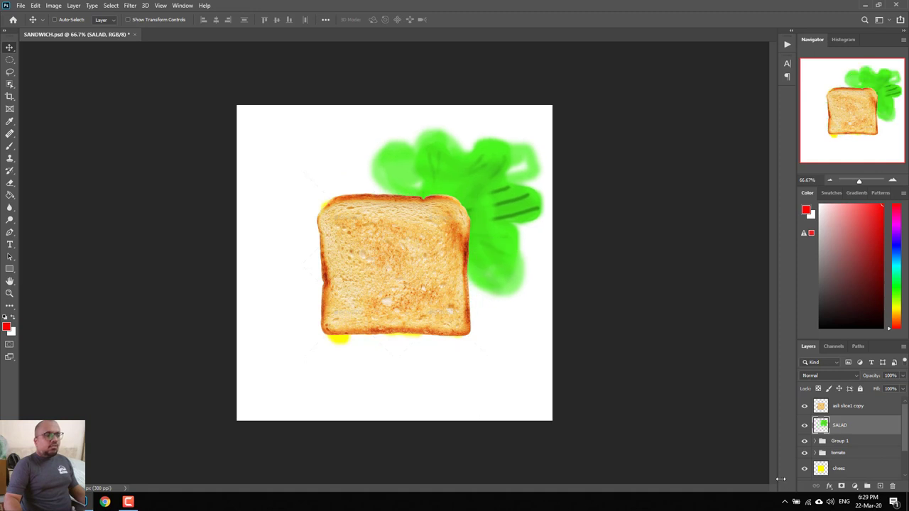
- Drag Group 1's text lines into view at the top left of the canvas
scroll(846, 429, down, 2)
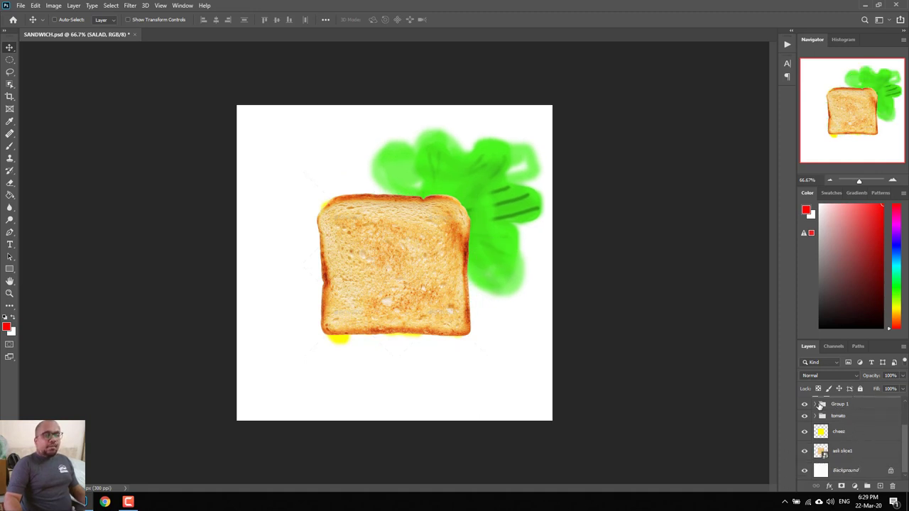
click(816, 404)
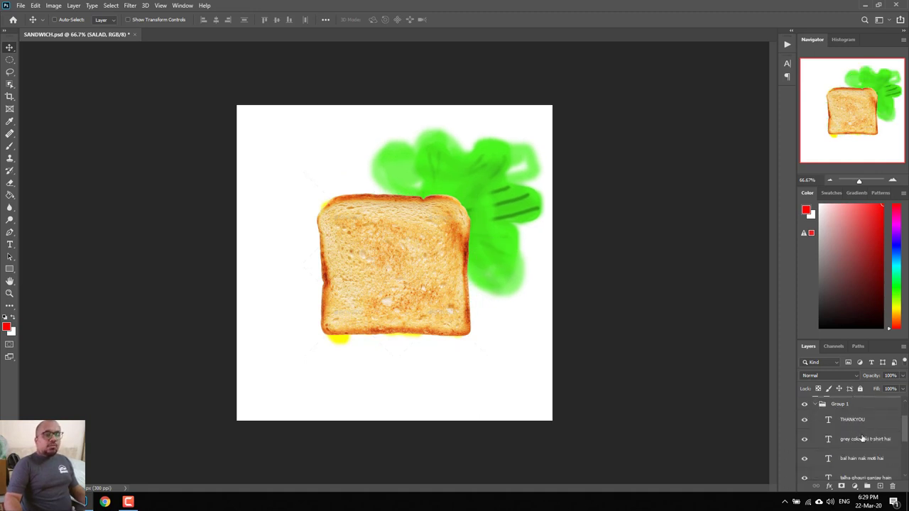
click(816, 404)
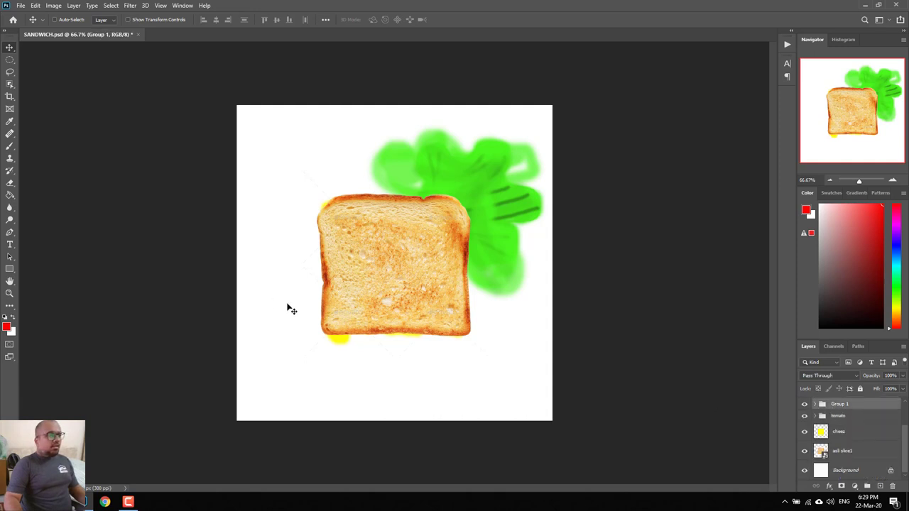
drag(359, 306, 290, 216)
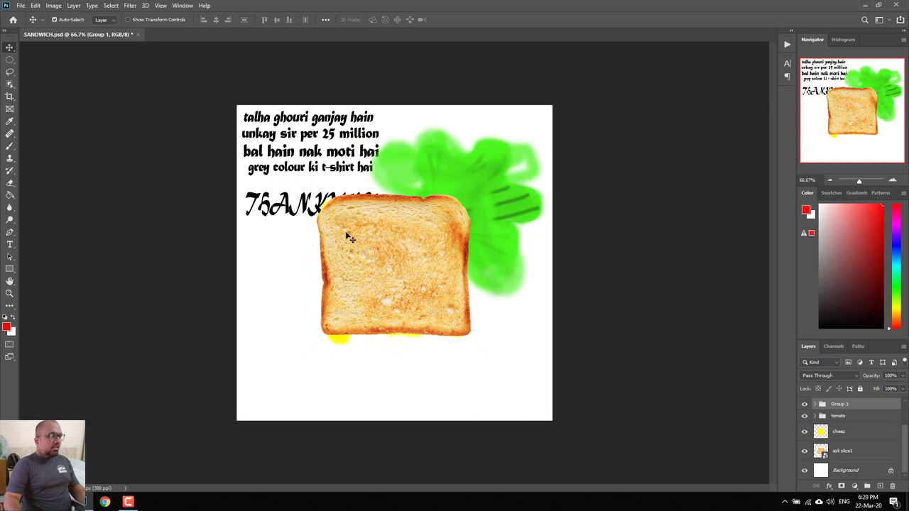
key(ctrl+t)
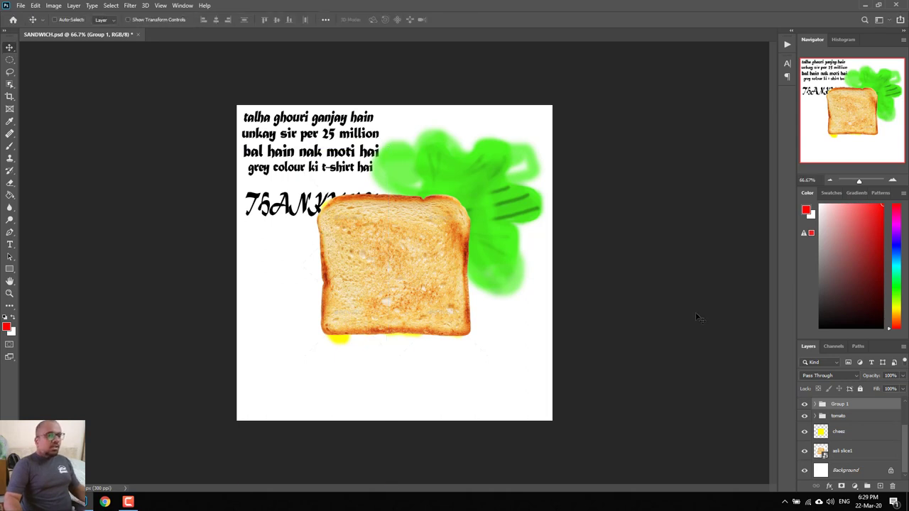
key(Return)
- Select the tomato group and inspect its ellipse layers
click(835, 417)
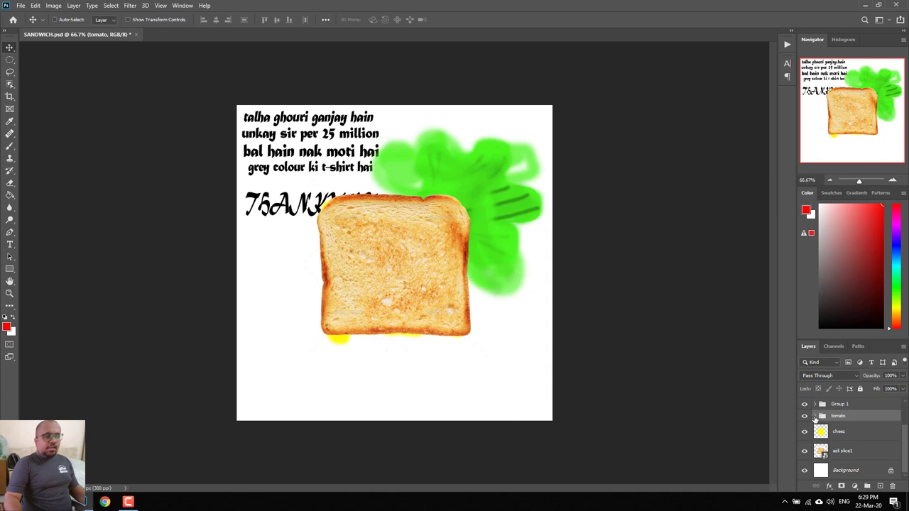
click(814, 418)
click(815, 418)
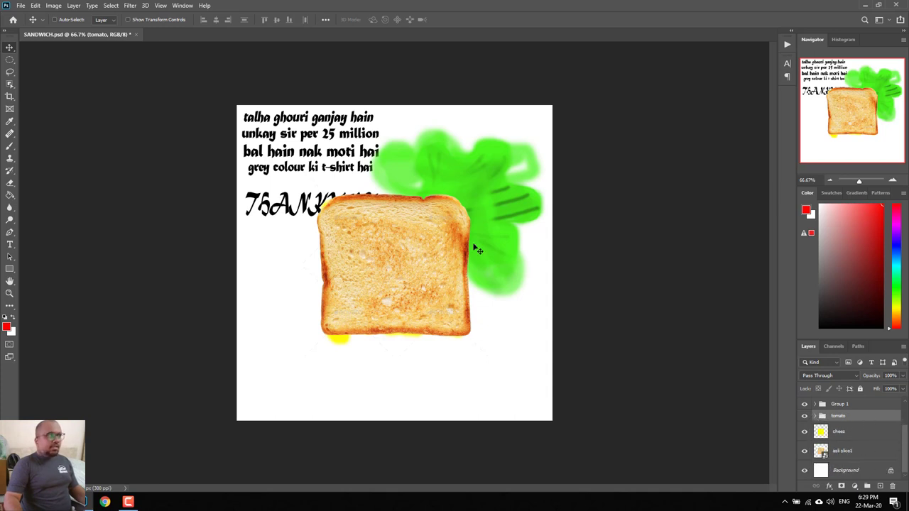
scroll(866, 419, up, 2)
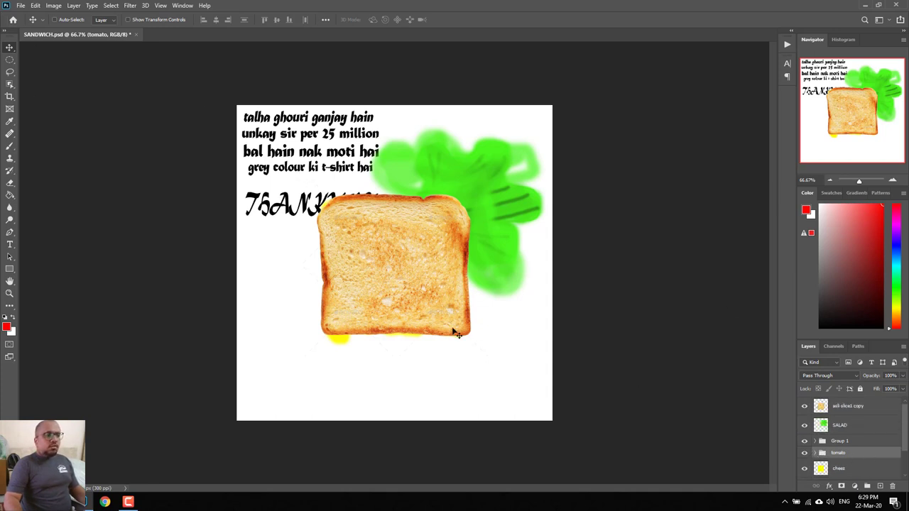
- Nudge the toast right and move the tomato slices down and left
click(838, 406)
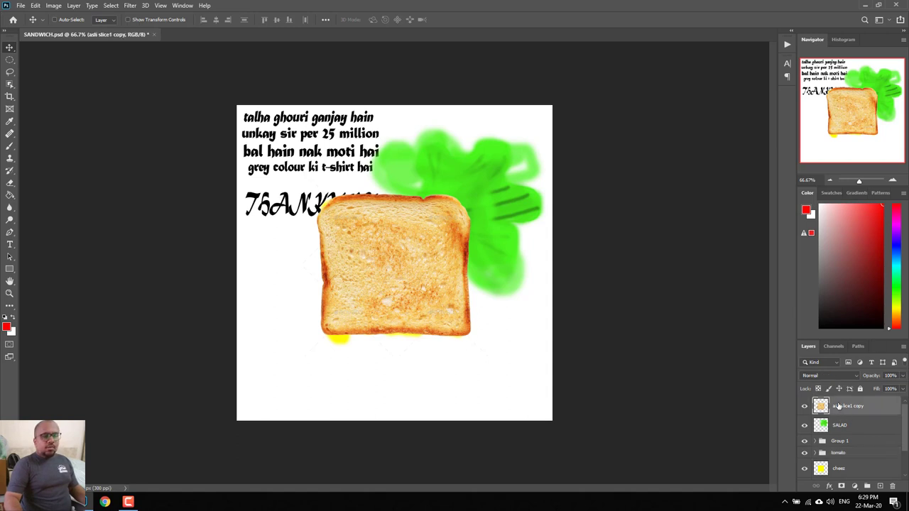
drag(387, 267, 445, 280)
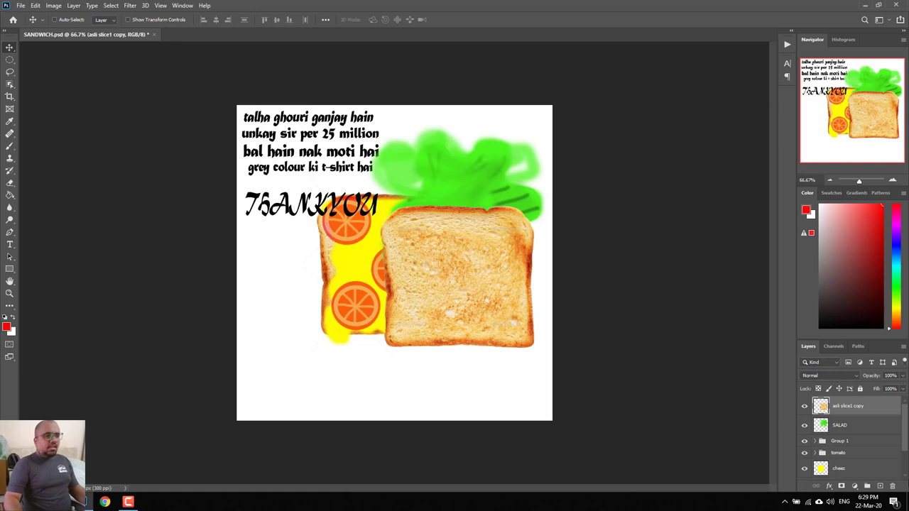
scroll(841, 433, down, 2)
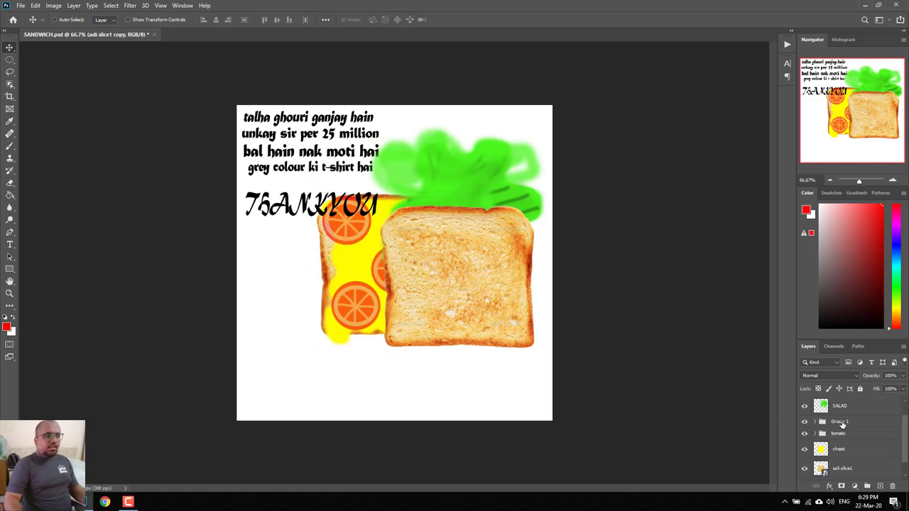
click(840, 416)
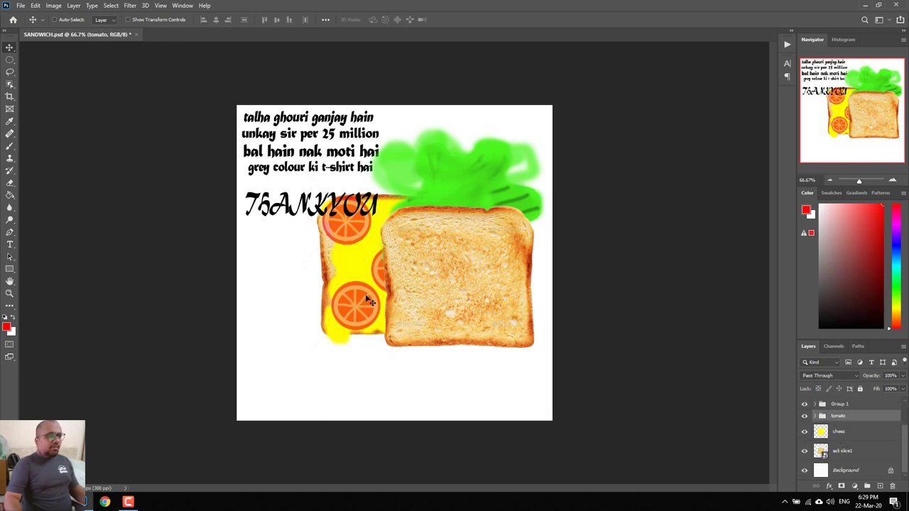
mouse_move(366, 297)
mouse_down()
mouse_move(348, 328)
mouse_move(360, 311)
mouse_up()
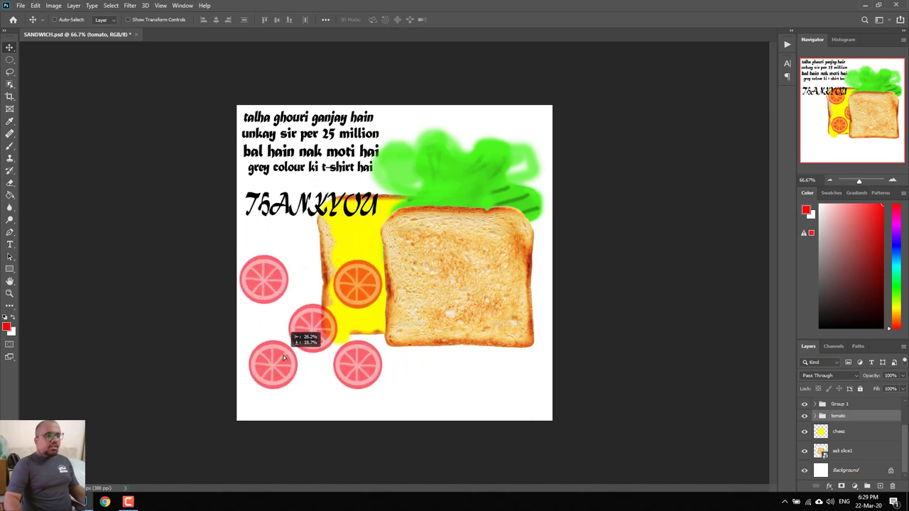
drag(360, 311, 280, 355)
- Move the cheez layer up-left, then close SANDWICH.psd without saving
click(852, 433)
mouse_move(344, 248)
mouse_down()
mouse_move(284, 173)
mouse_move(291, 188)
mouse_up()
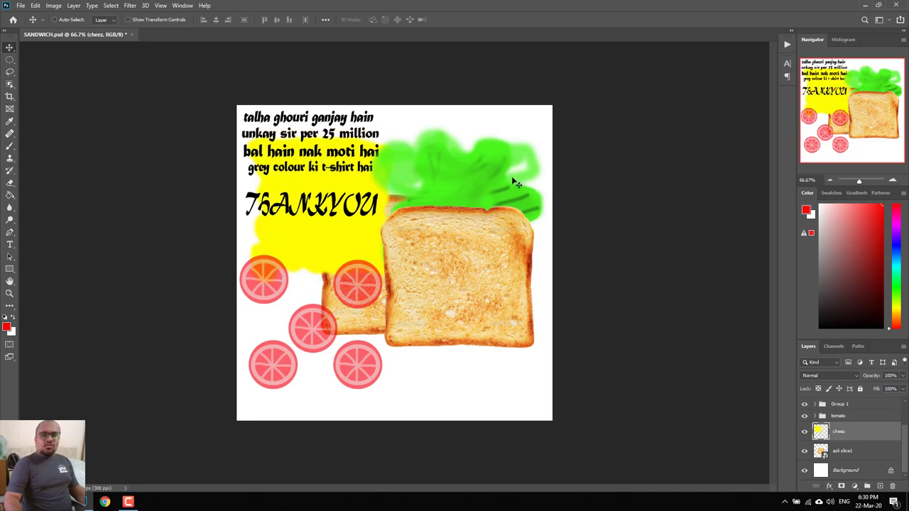
key(ctrl+w)
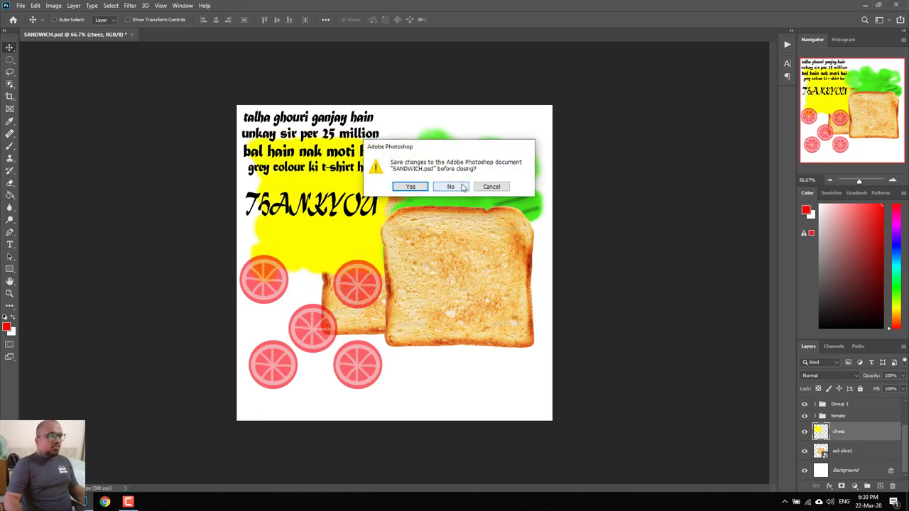
click(462, 186)
- Back in File Explorer, browse the Lesson 1 student folders and open the third student's sandwich.psd
key(alt+Tab)
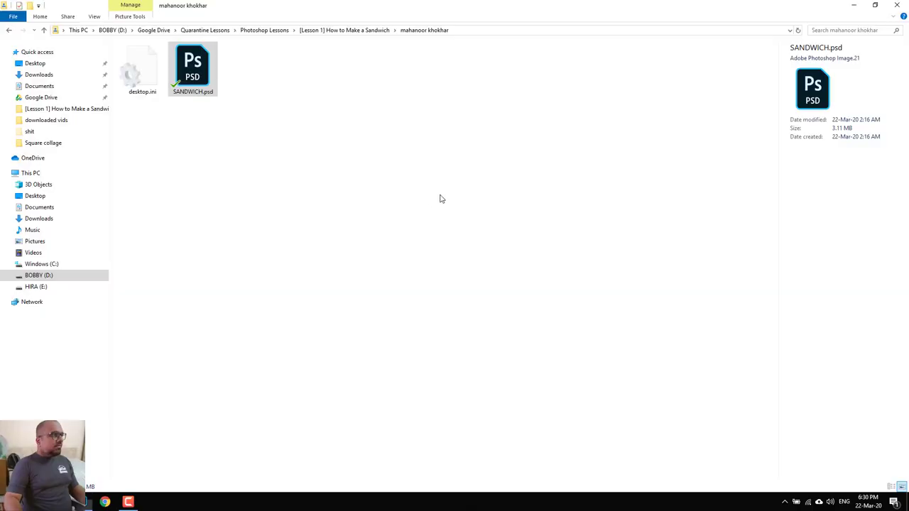
key(BackSpace)
double_click(288, 85)
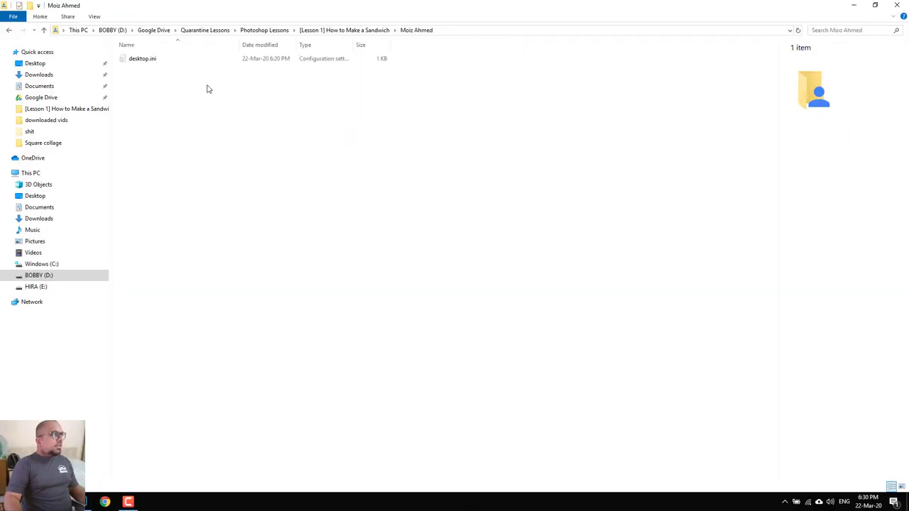
key(BackSpace)
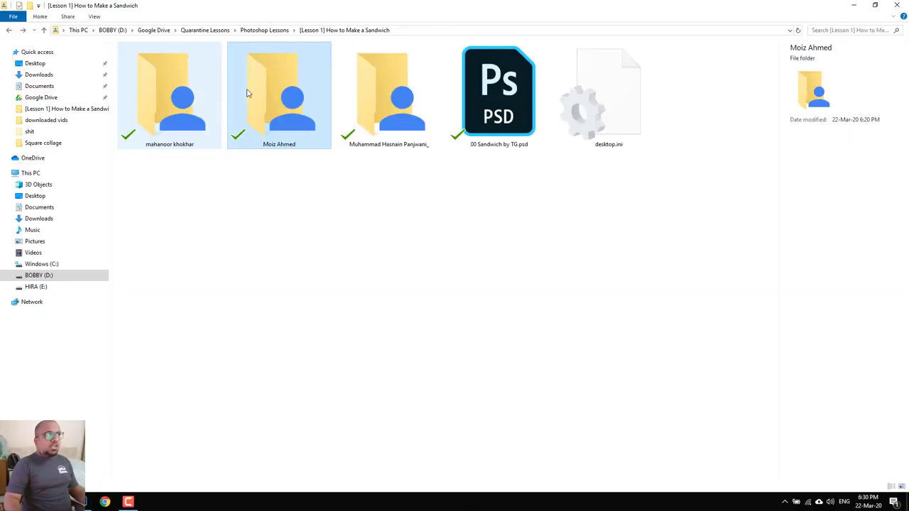
double_click(363, 110)
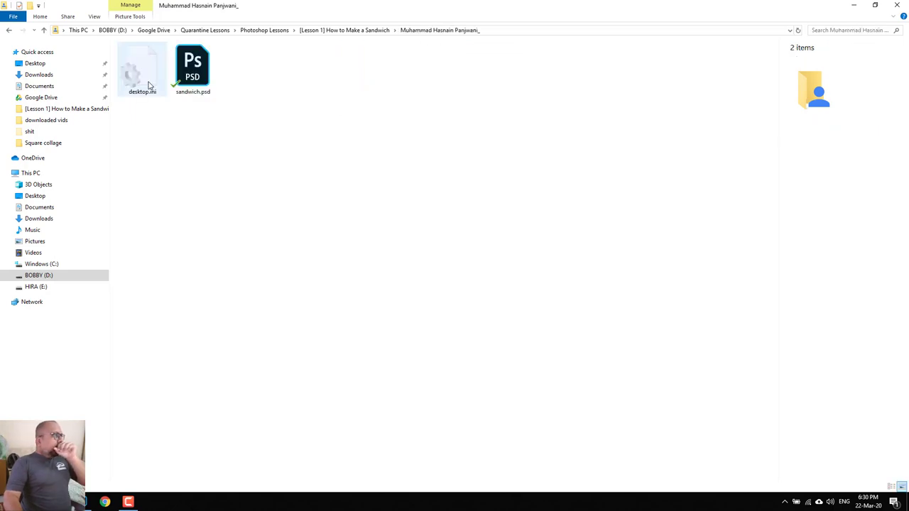
double_click(172, 84)
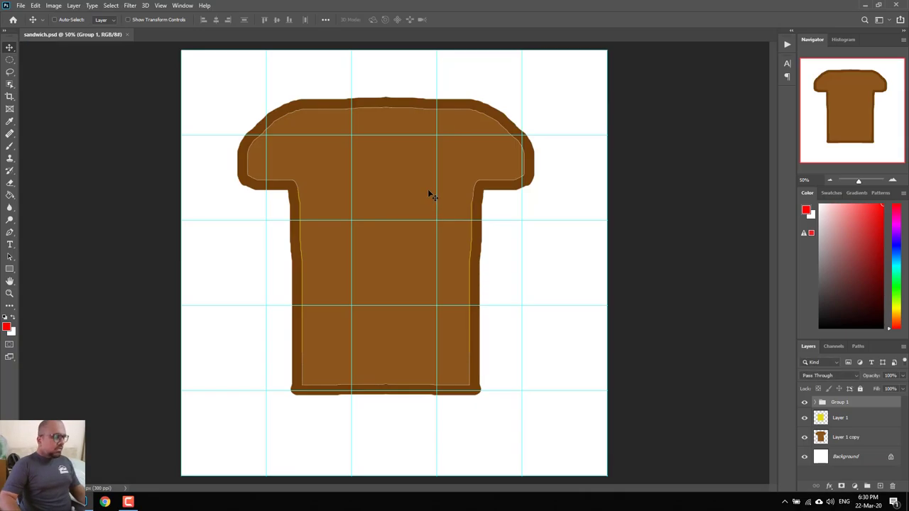
- Hide guides, pull Layer 1 copy 2 out of Group 1, and slide that bread right
key(ctrl+semicolon)
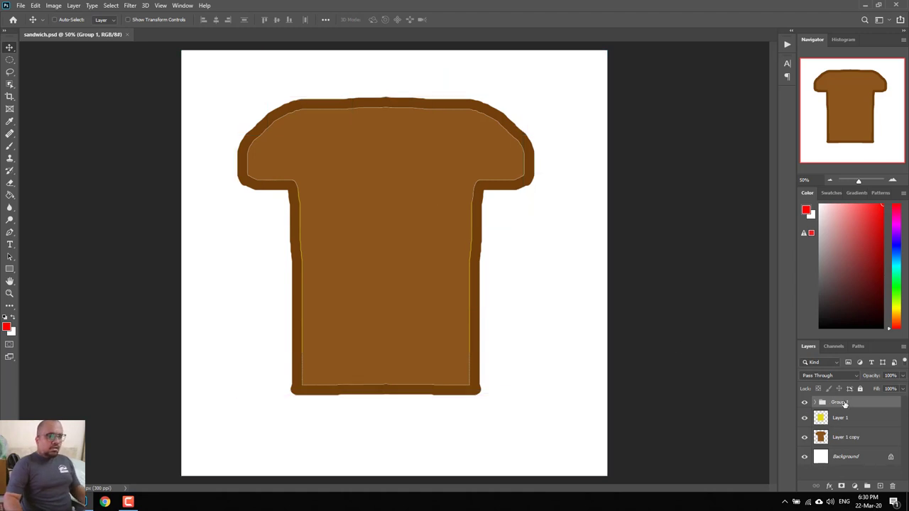
click(814, 402)
click(848, 419)
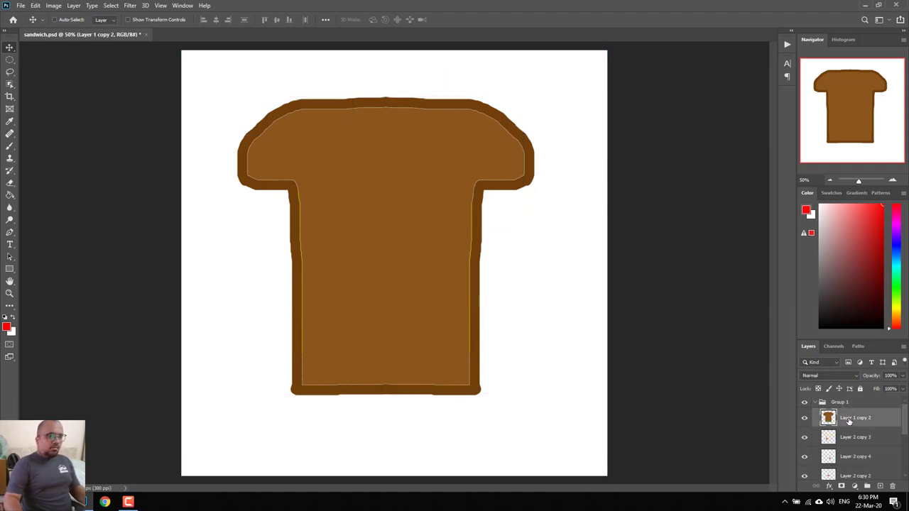
drag(829, 418, 844, 400)
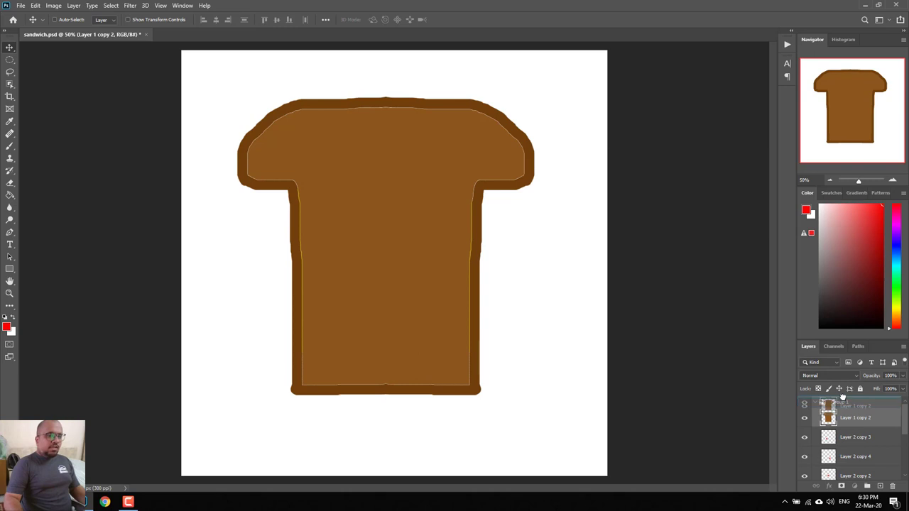
click(843, 443)
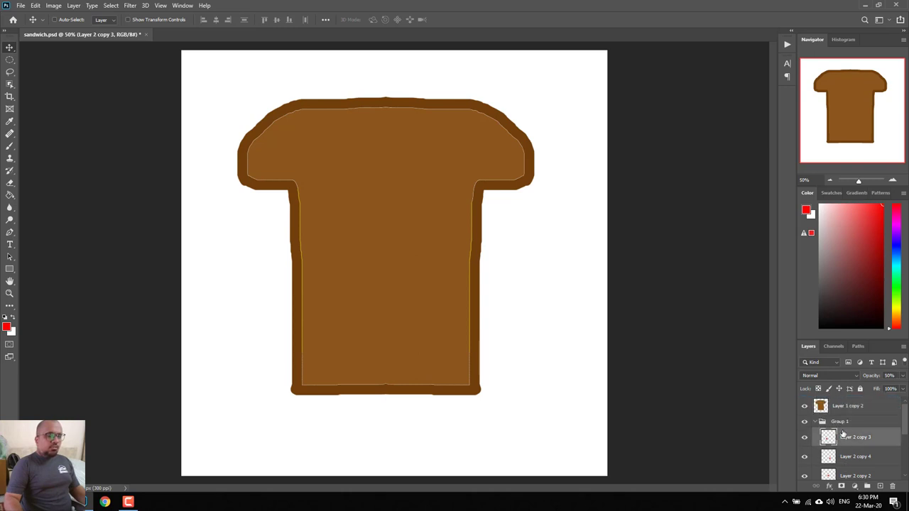
key(alt+bracketright)
key(alt+bracketright)
mouse_move(414, 299)
mouse_down()
mouse_move(517, 284)
mouse_move(517, 294)
mouse_up()
- Move the red circles up-left and the cheese down-right, then close sandwich.psd unsaved
click(843, 421)
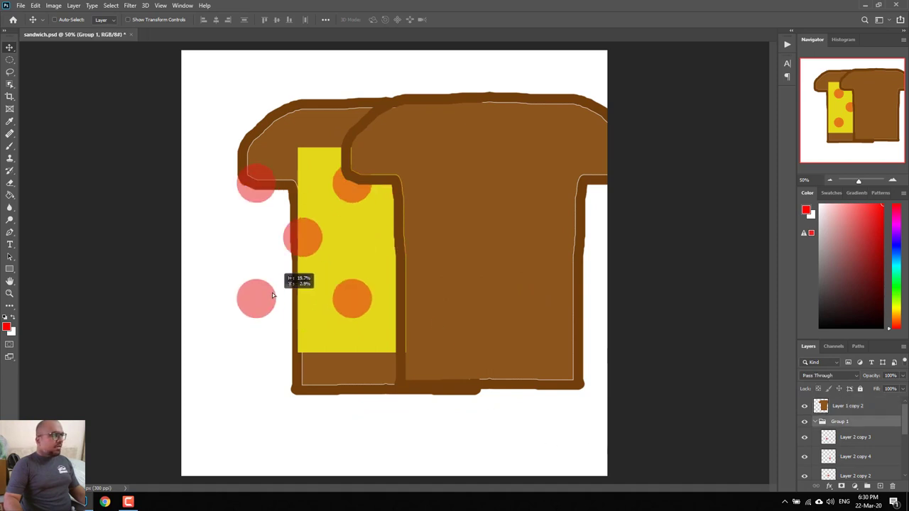
drag(384, 294, 278, 262)
scroll(867, 442, down, 3)
click(852, 456)
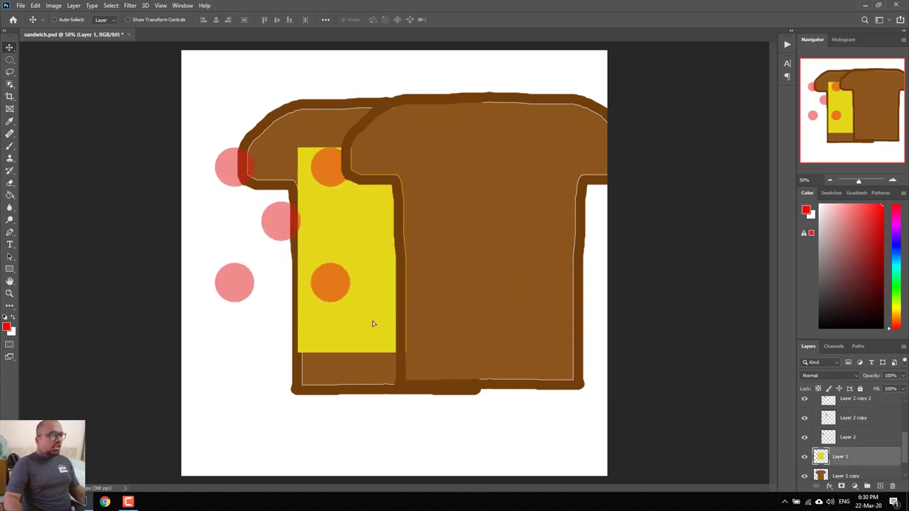
mouse_move(371, 321)
mouse_down()
mouse_move(400, 416)
mouse_move(419, 444)
mouse_up()
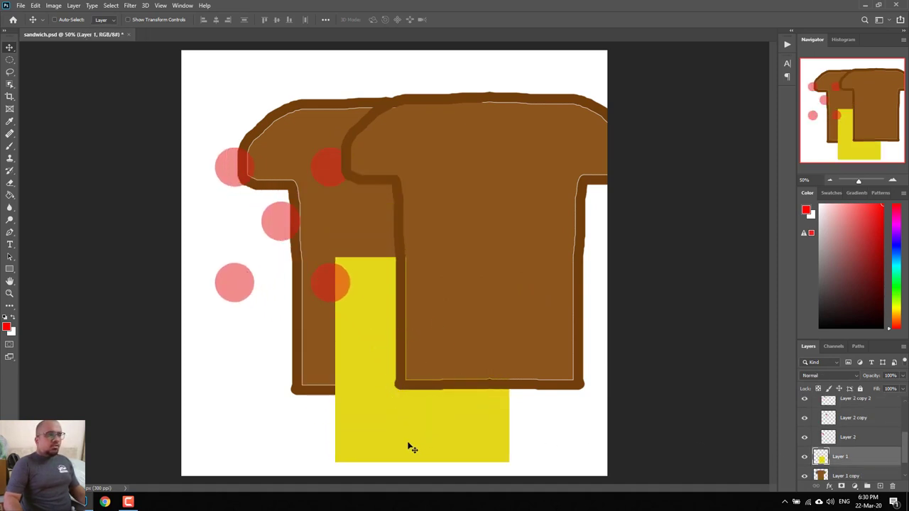
key(ctrl+w)
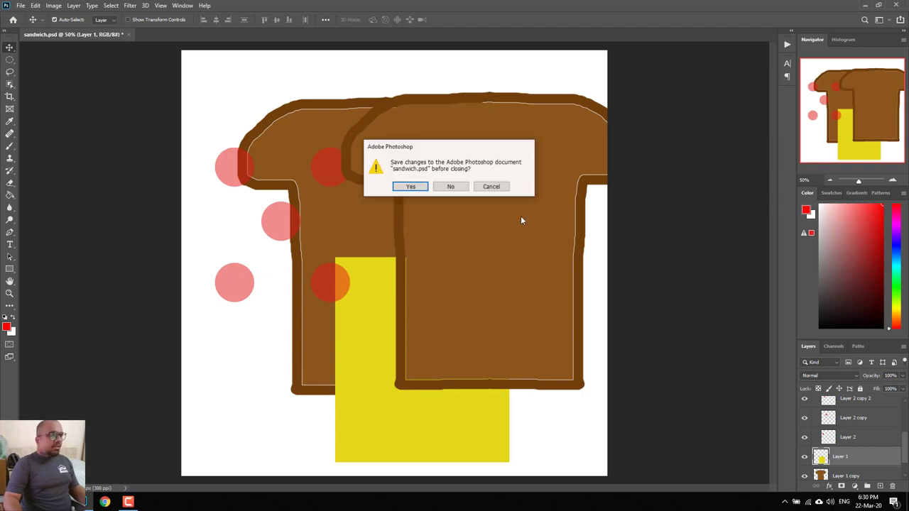
click(449, 187)
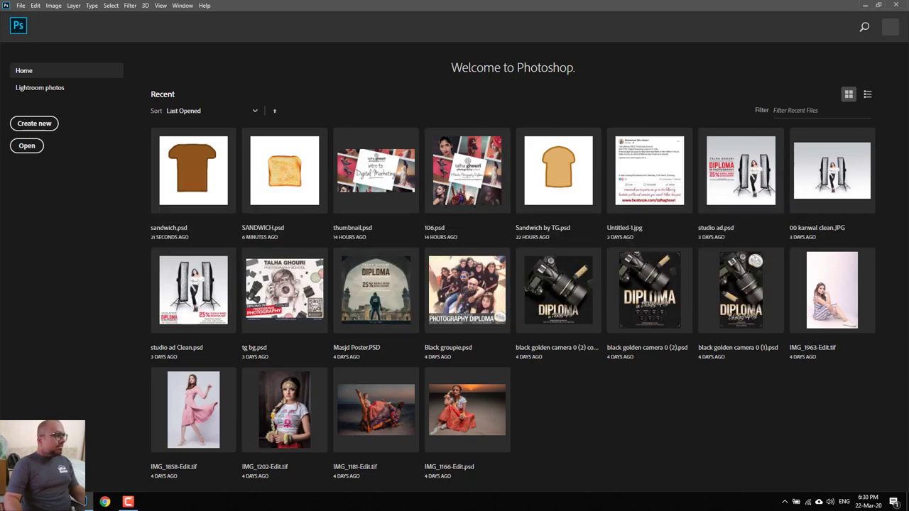
- Go up to Photoshop Lessons and drag 0 Fix these Oranges.JPG from the Lesson 2 folder into Photoshop
click(81, 501)
click(456, 263)
key(alt+Up)
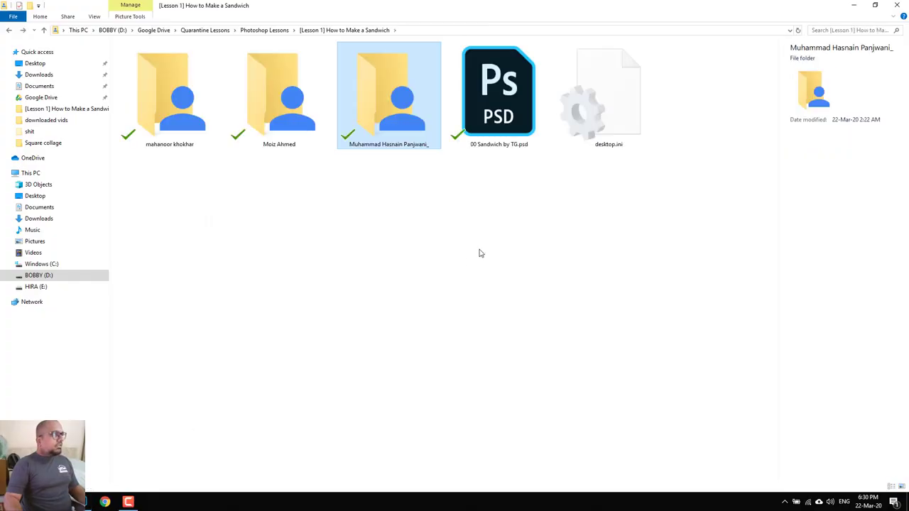
key(alt+Up)
double_click(206, 69)
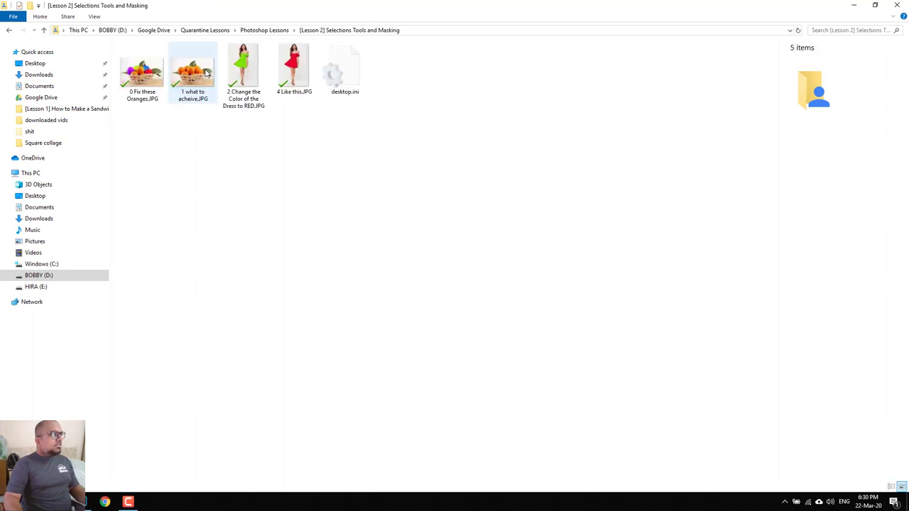
drag(148, 108, 451, 372)
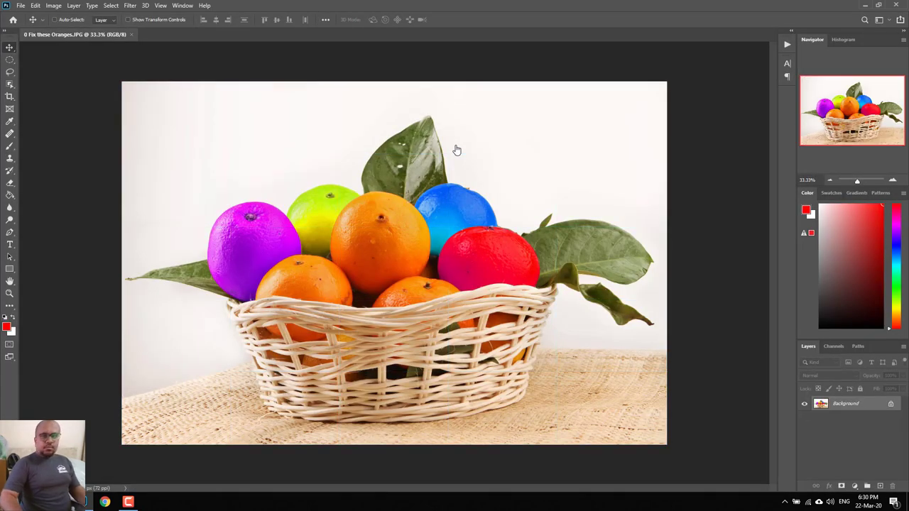
- View the oranges at 100%, fit the photo on screen, then switch to full-screen mode
key(ctrl+1)
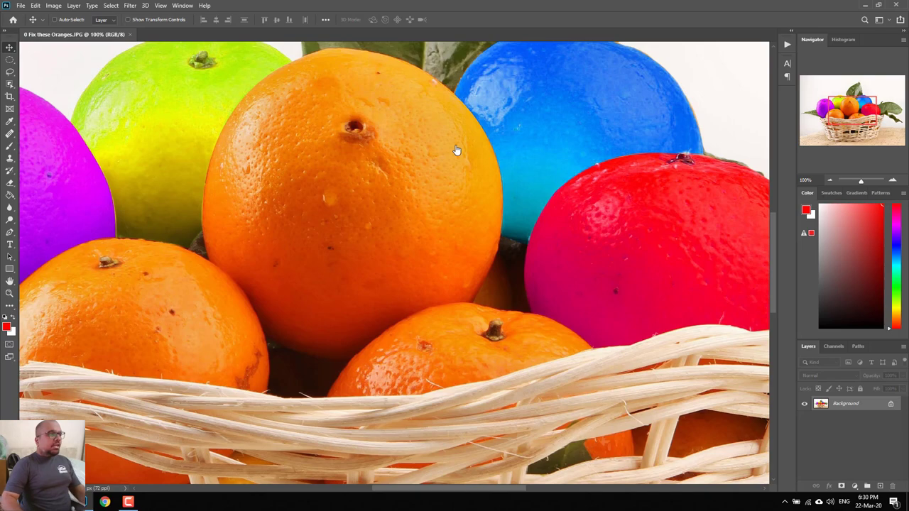
key(ctrl+0)
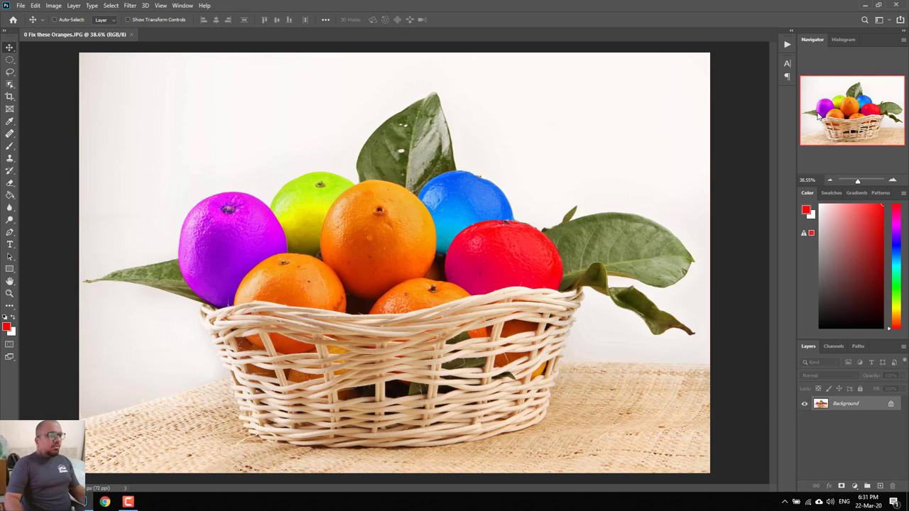
key(f)
key(f)
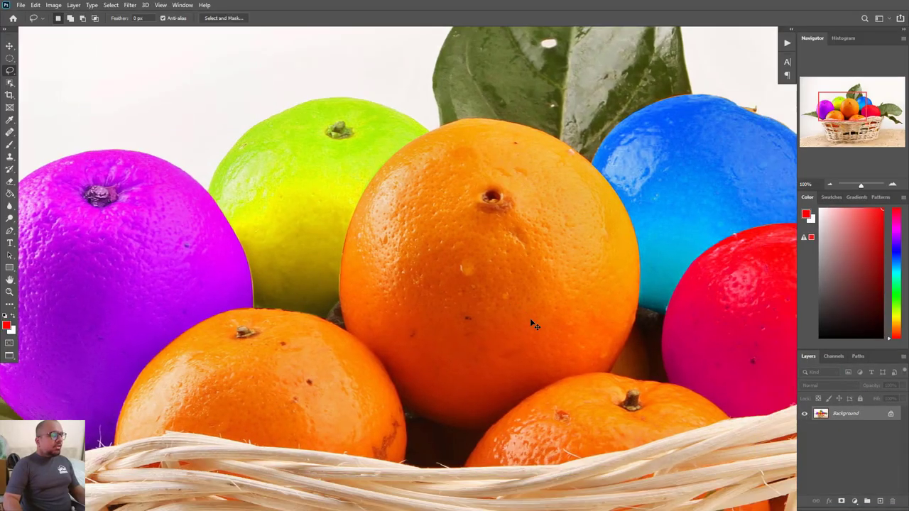
- Zoom out, use full screen with the menu bar, reposition the photo, and select the Brush tool
scroll(533, 324, down, 5)
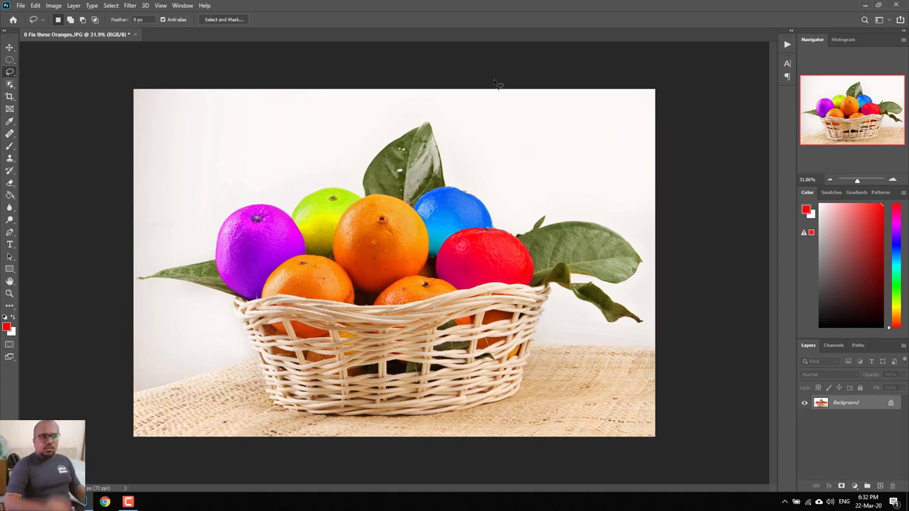
key(f)
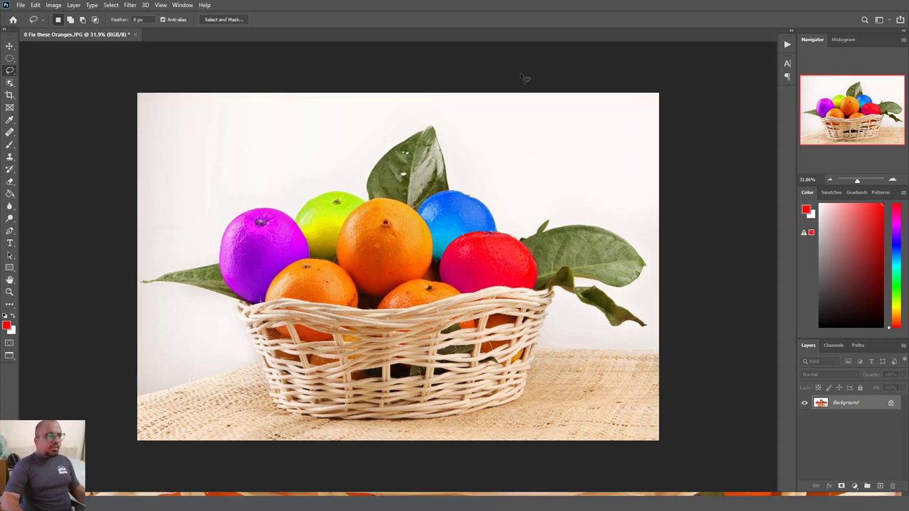
mouse_move(523, 77)
mouse_down()
mouse_move(279, 80)
mouse_move(464, 133)
mouse_move(600, 156)
mouse_move(798, 164)
mouse_move(625, 137)
mouse_up()
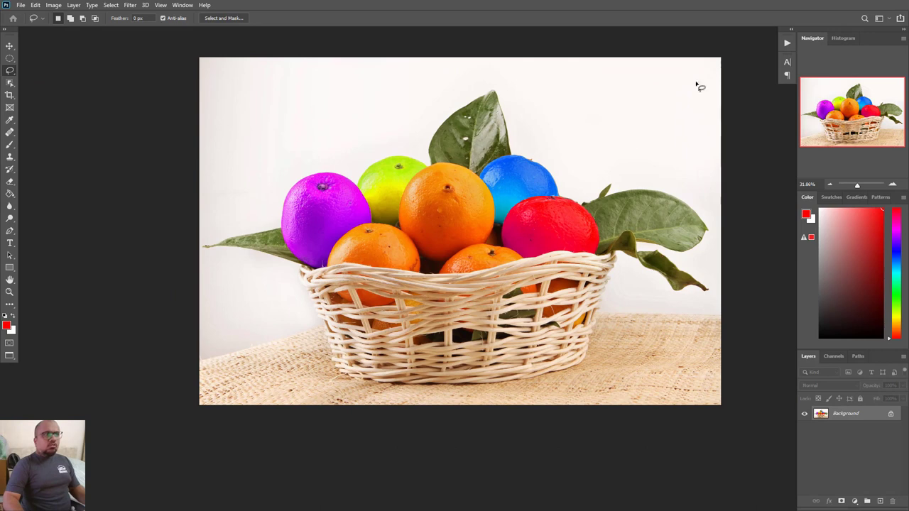
click(9, 45)
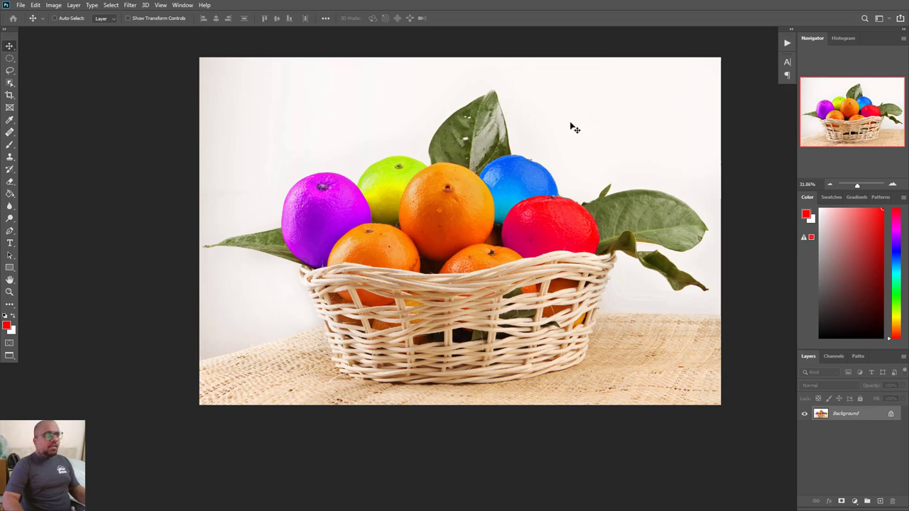
click(9, 145)
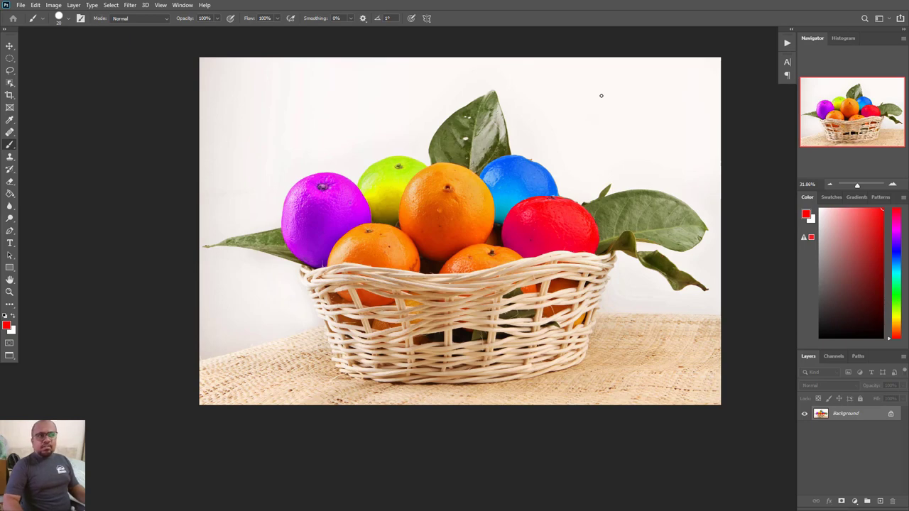
mouse_move(661, 87)
mouse_down()
mouse_move(590, 154)
mouse_move(371, 299)
mouse_up()
drag(429, 246, 641, 97)
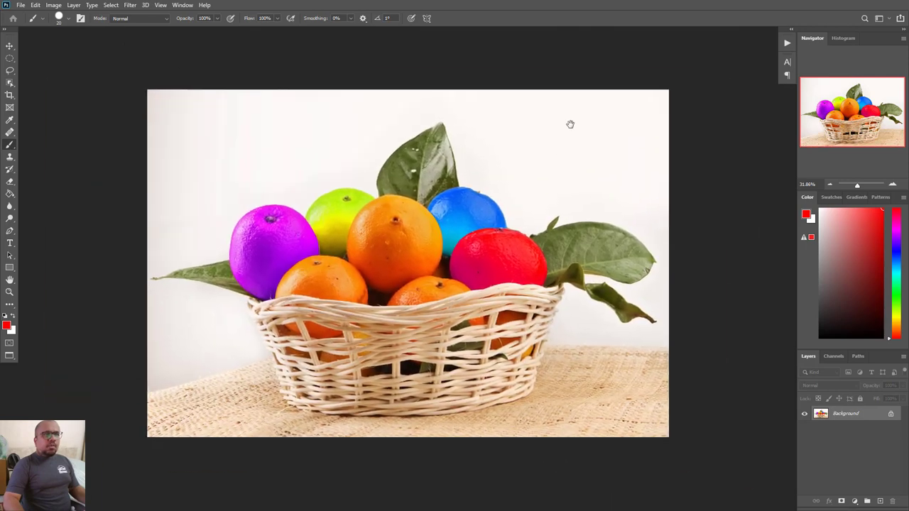
mouse_move(570, 124)
mouse_down()
mouse_move(637, 135)
mouse_move(632, 102)
mouse_move(623, 109)
mouse_up()
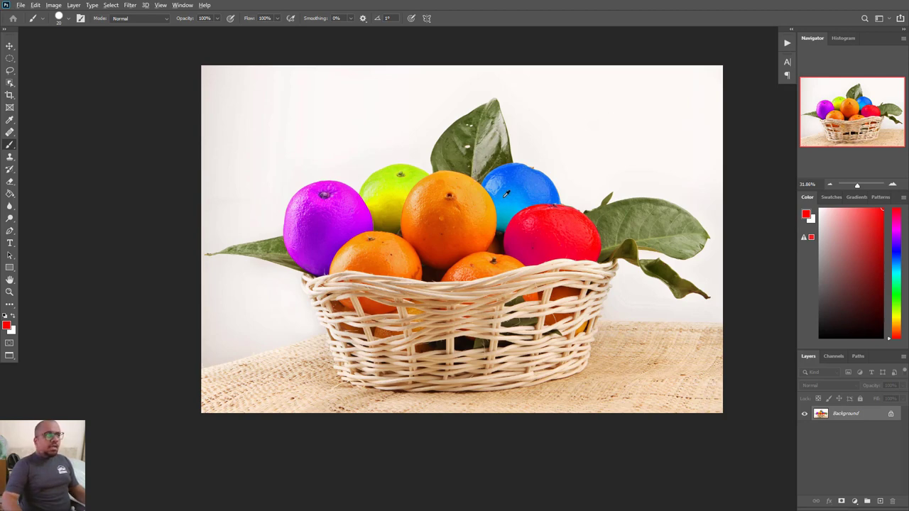
scroll(505, 194, up, 1)
scroll(505, 193, up, 1)
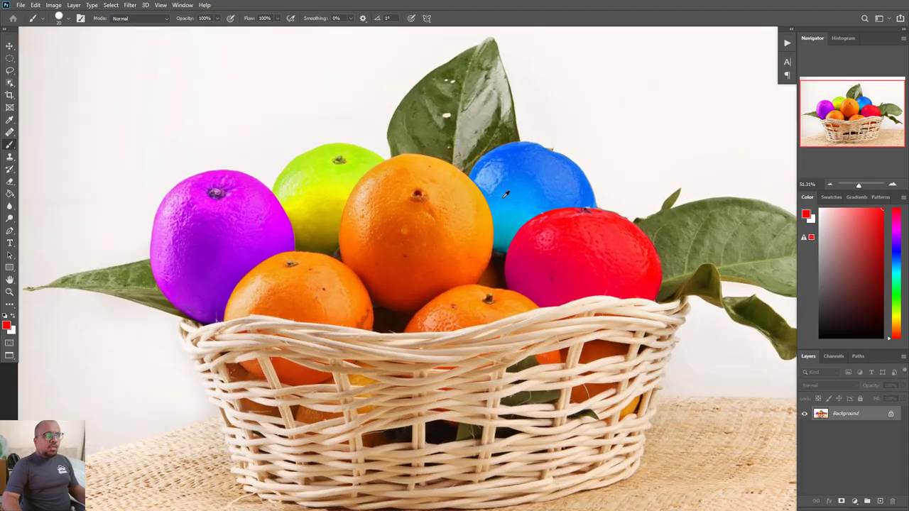
scroll(506, 194, up, 1)
scroll(506, 193, up, 1)
scroll(506, 194, up, 2)
scroll(505, 193, up, 2)
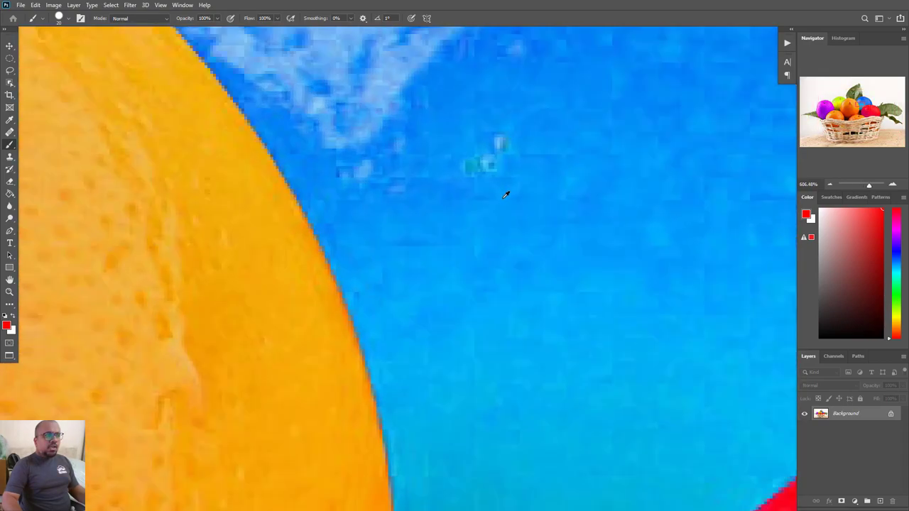
scroll(505, 193, down, 2)
scroll(507, 196, down, 4)
scroll(507, 195, down, 3)
scroll(507, 196, down, 2)
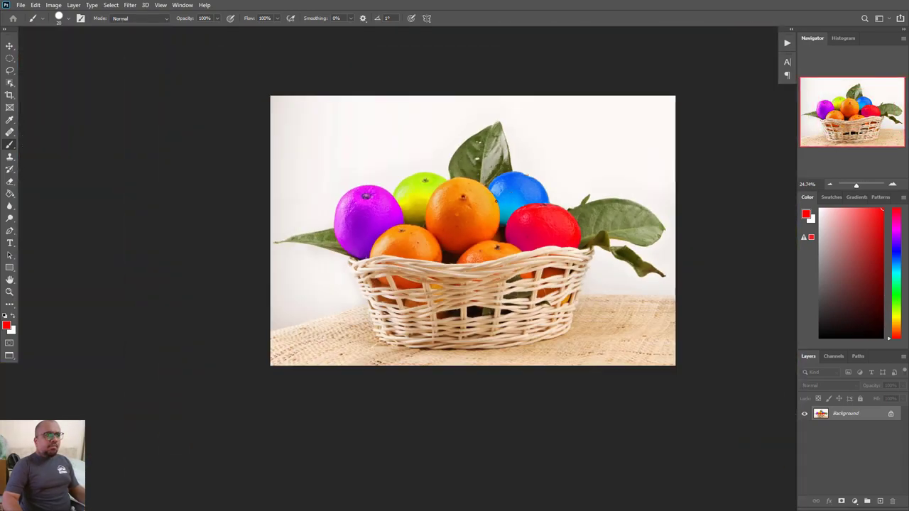
scroll(366, 196, up, 2)
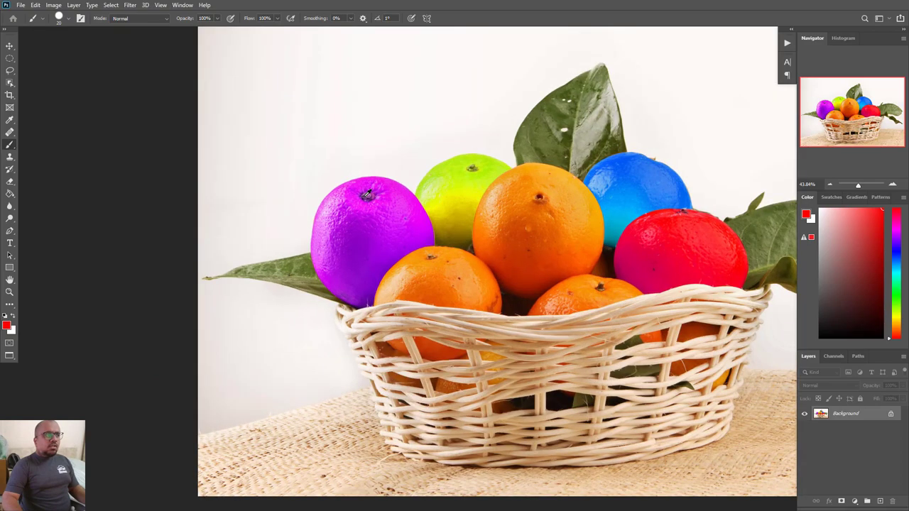
scroll(366, 196, up, 3)
scroll(367, 195, up, 3)
scroll(367, 192, up, 2)
scroll(368, 193, down, 3)
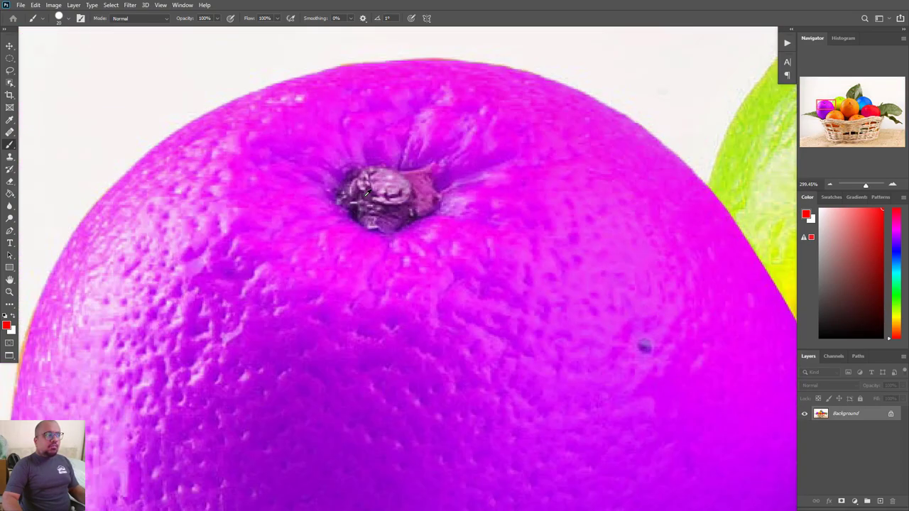
scroll(367, 193, down, 3)
scroll(367, 193, down, 1)
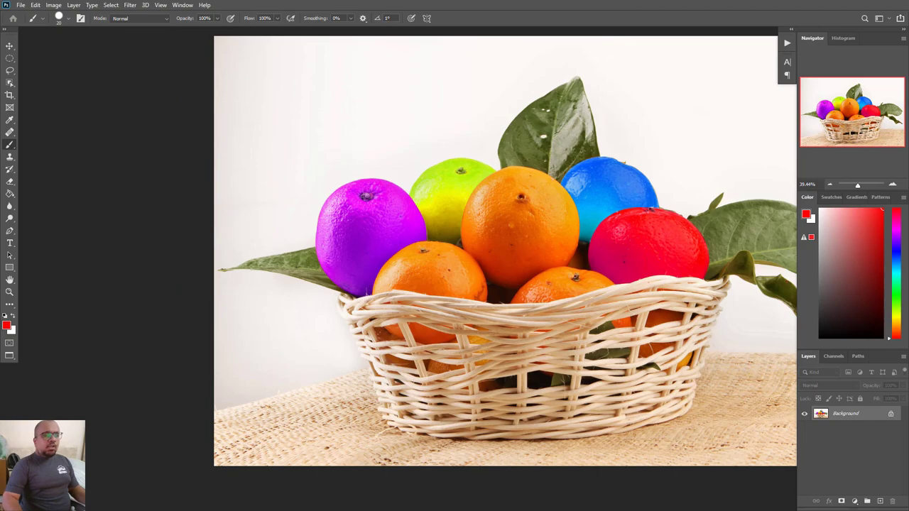
scroll(576, 274, up, 3)
scroll(578, 272, up, 4)
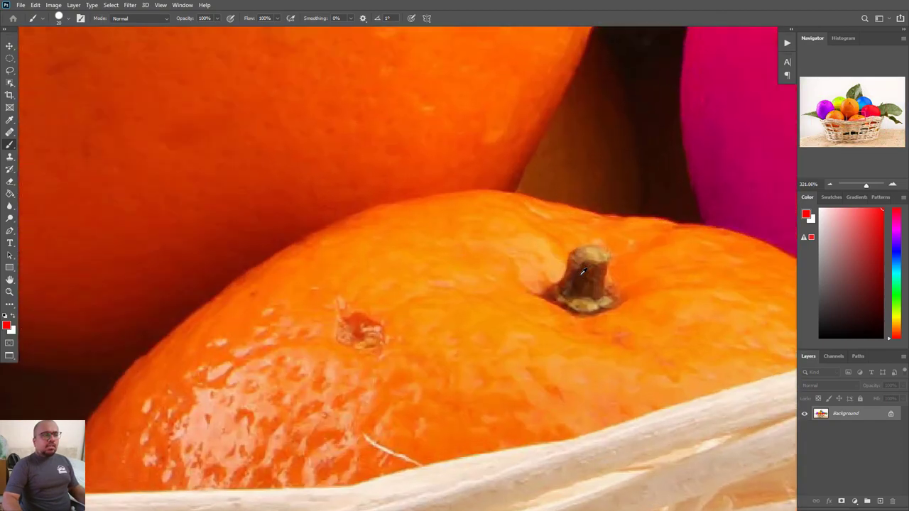
scroll(584, 266, down, 3)
scroll(589, 273, down, 3)
scroll(589, 274, up, 2)
scroll(589, 273, down, 5)
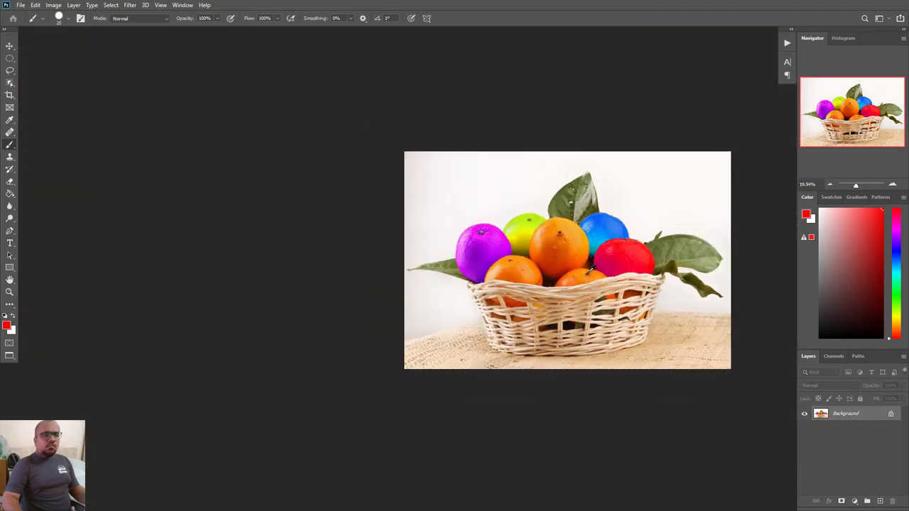
scroll(589, 270, up, 1)
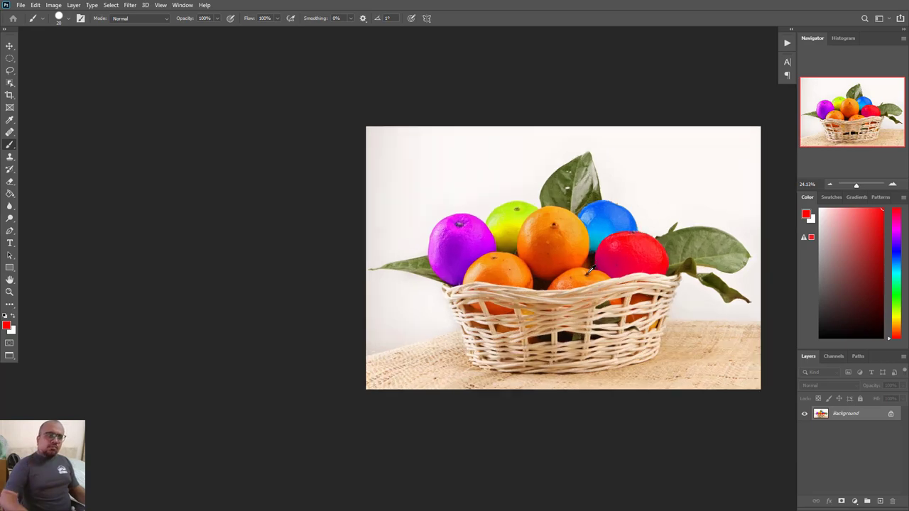
scroll(590, 269, up, 5)
scroll(590, 268, down, 5)
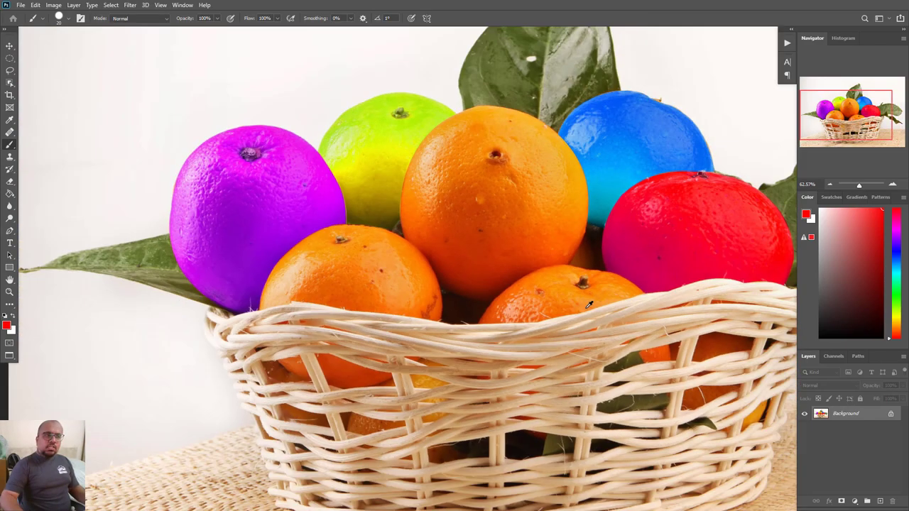
scroll(593, 284, down, 3)
drag(723, 256, 679, 269)
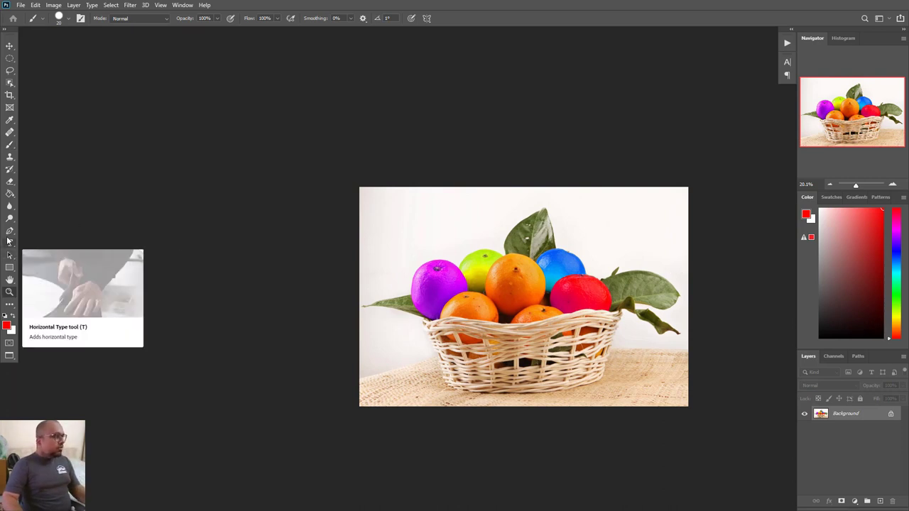
- Zoom in on the purple orange's stem, then zoom back out to the whole basket
click(9, 292)
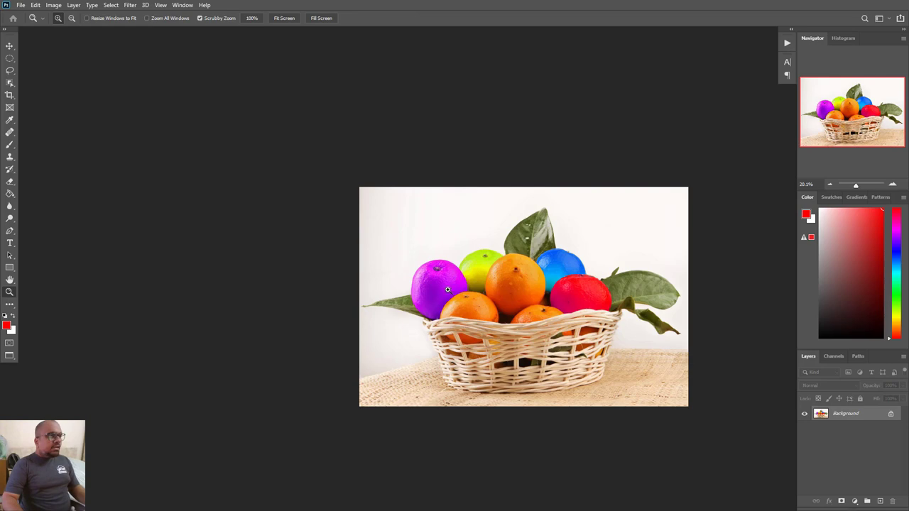
drag(442, 266, 434, 271)
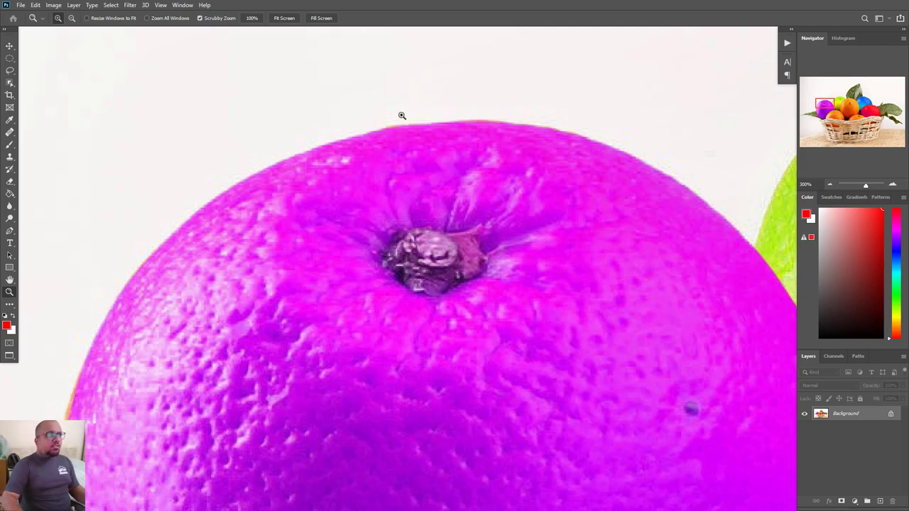
click(394, 264)
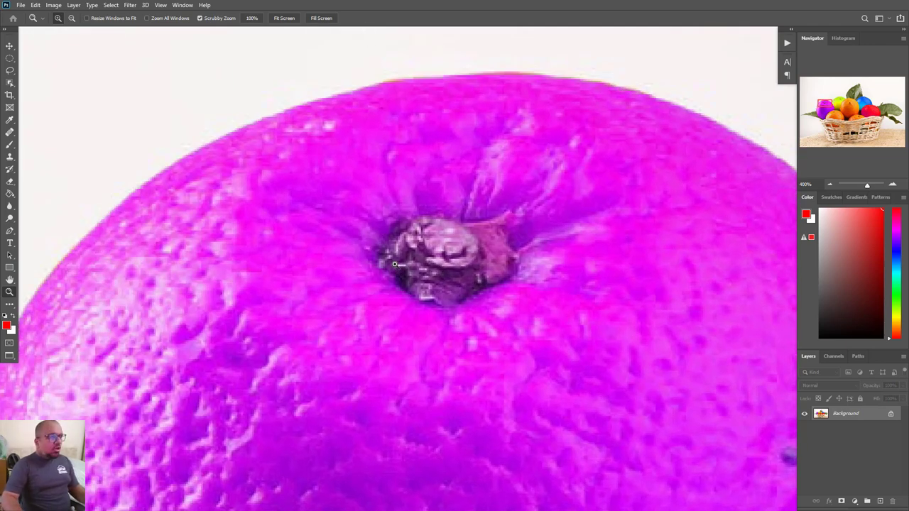
key(alt)
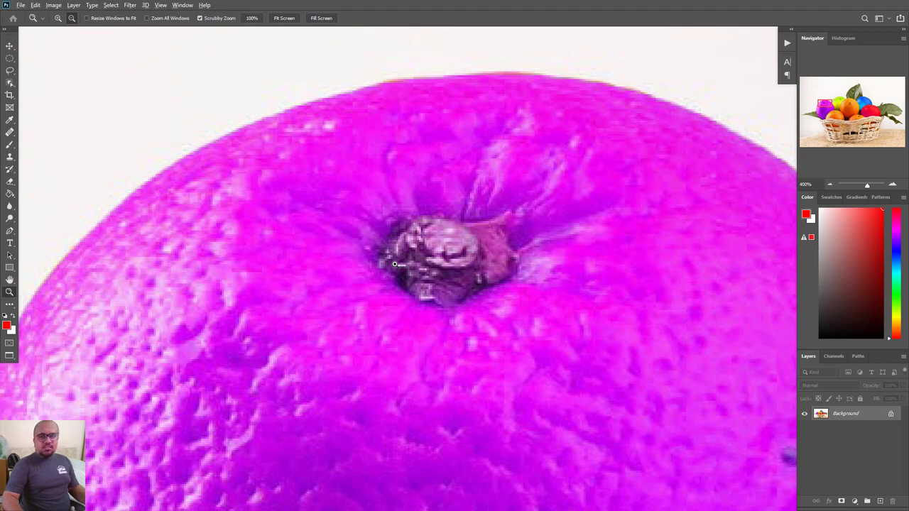
key(alt)
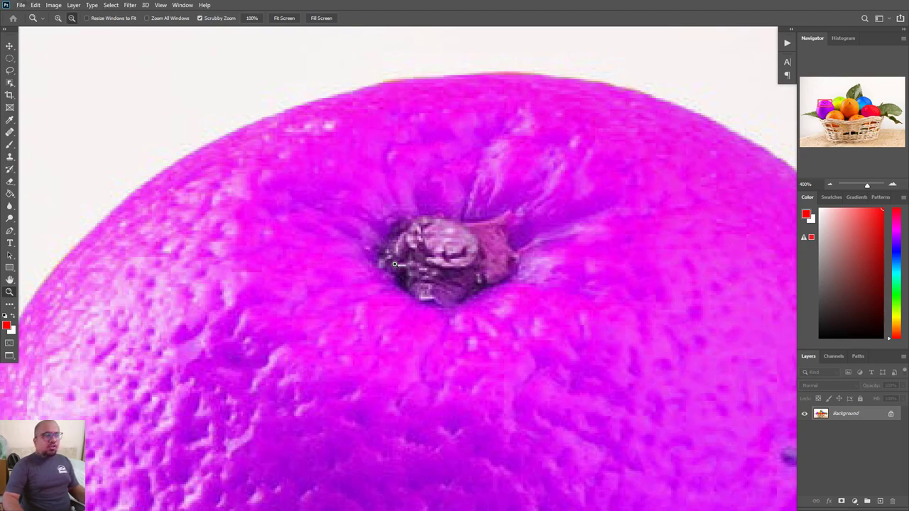
alt+click(431, 261)
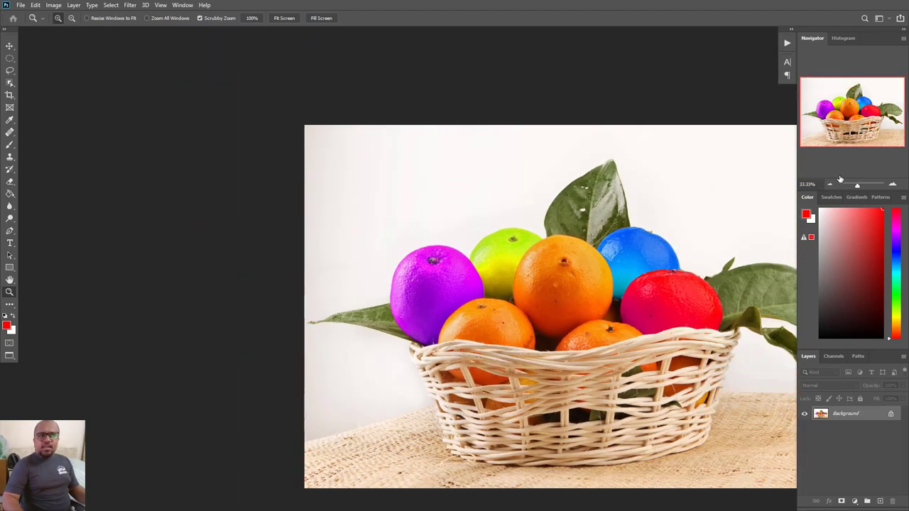
- Take a close-up of the blue and red fruit, then zoom out and re-centre the photo
drag(857, 186, 862, 186)
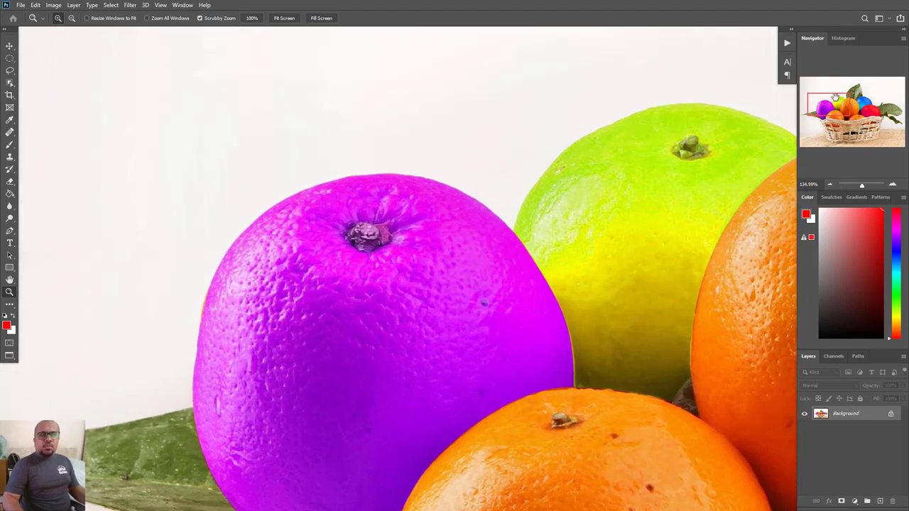
mouse_move(836, 97)
mouse_down()
mouse_move(862, 108)
mouse_move(854, 112)
mouse_move(843, 100)
mouse_move(865, 106)
mouse_up()
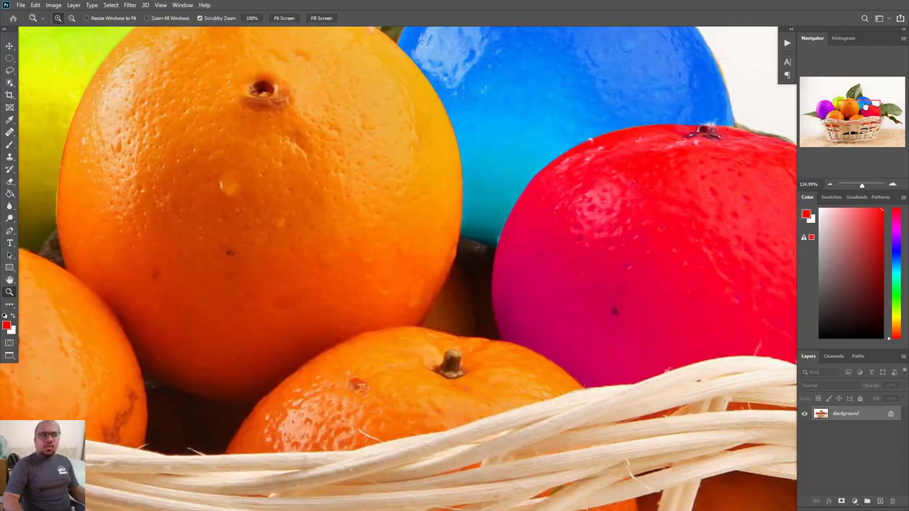
alt+click(650, 163)
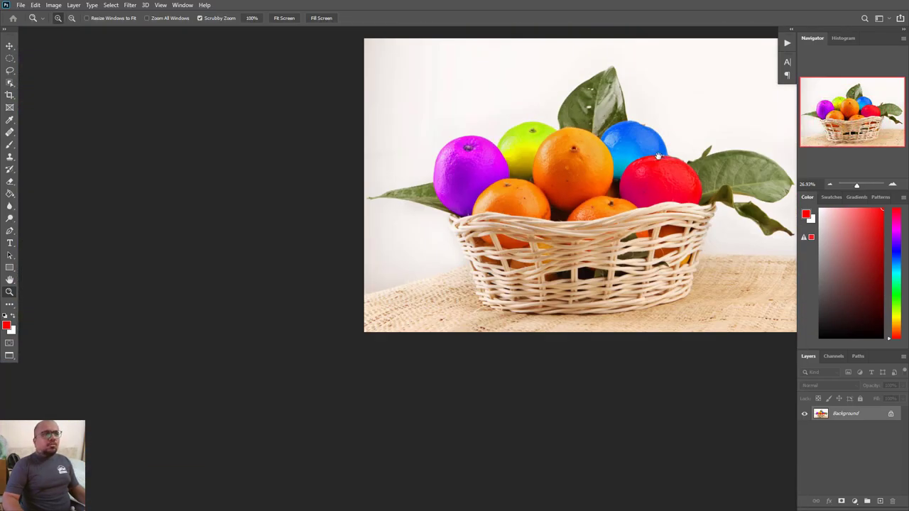
drag(651, 164, 528, 242)
- In full screen with the interface hidden, view the leaf and blue orange at 100%
key(f)
key(f)
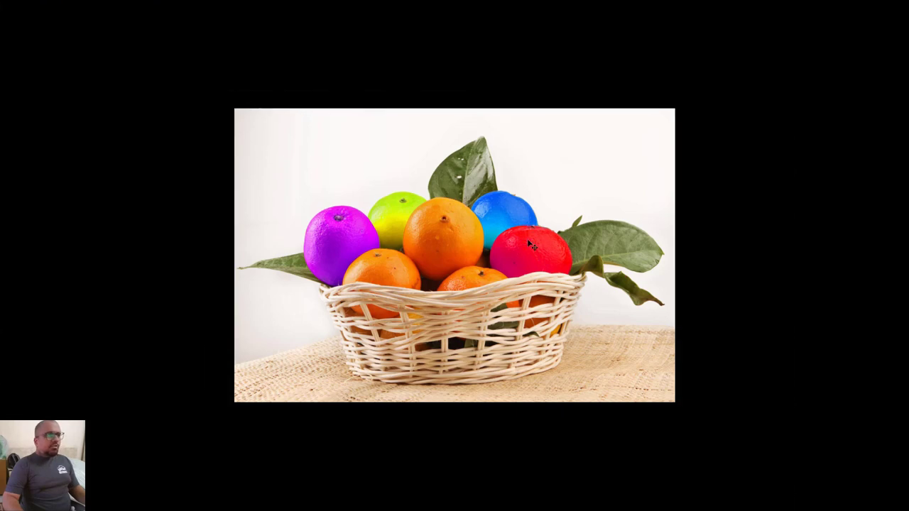
key(Tab)
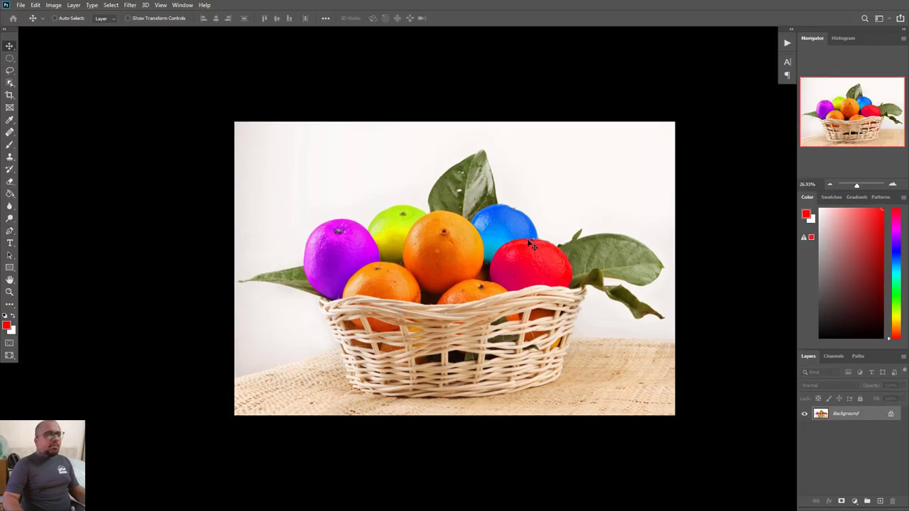
key(Tab)
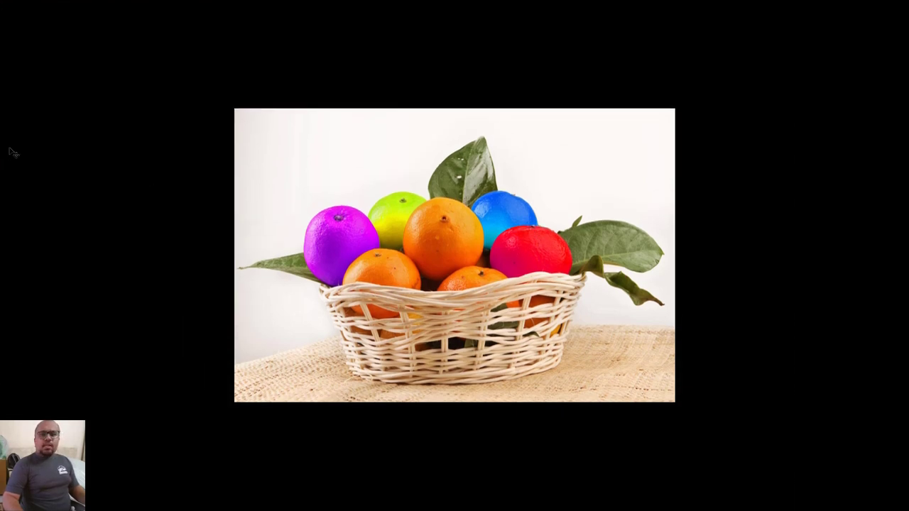
key(ctrl+1)
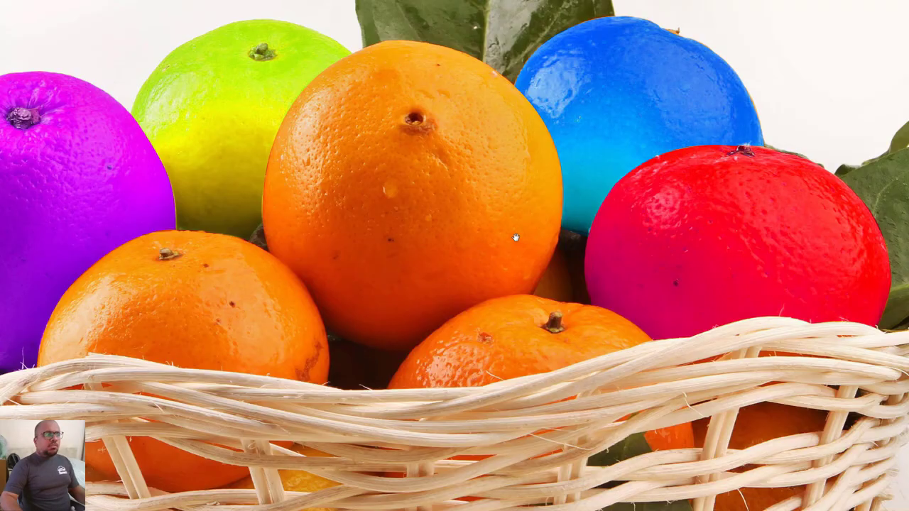
mouse_move(738, 37)
mouse_down()
mouse_move(469, 246)
mouse_move(800, 110)
mouse_up()
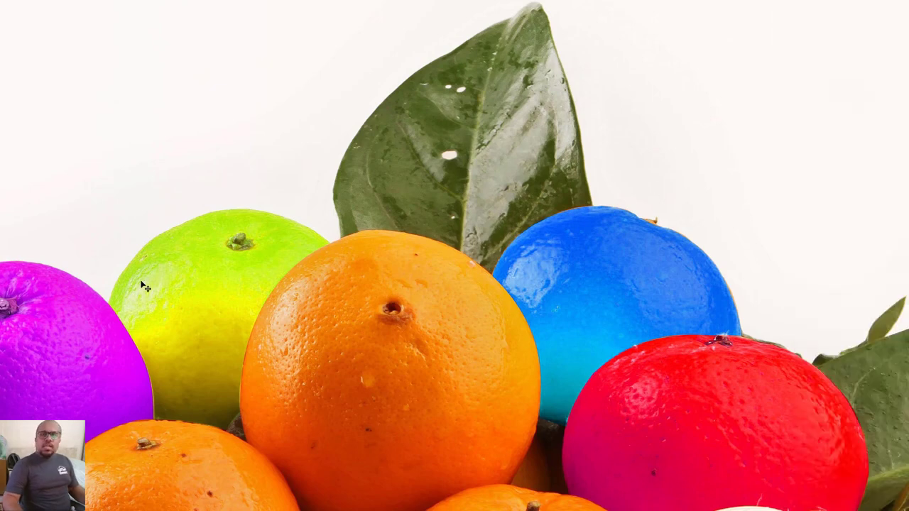
- Cycle back to Standard Screen Mode and zoom out to the whole basket
key(f)
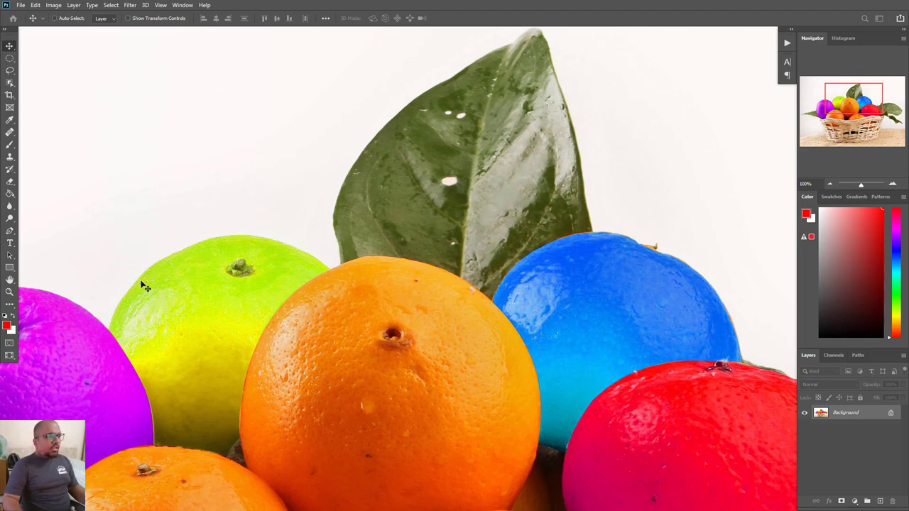
key(shift+f)
key(f)
scroll(145, 287, down, 3)
scroll(306, 322, down, 2)
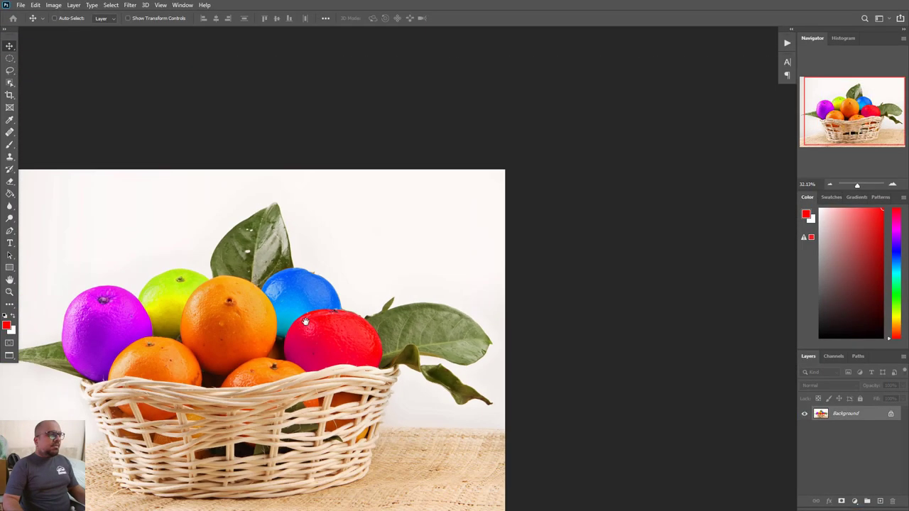
key(f)
key(f)
scroll(469, 223, down, 2)
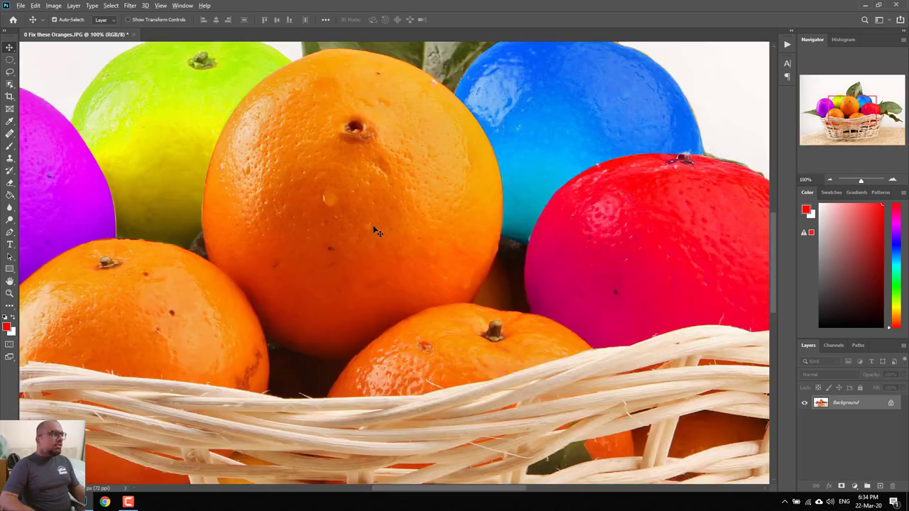
- Convert the Background into a regular layer named 'DO NOT TOUCH, ORIGINAL LAYER HEY YEH!'
key(ctrl+1)
mouse_move(365, 232)
mouse_down()
mouse_move(586, 306)
mouse_move(320, 306)
mouse_up()
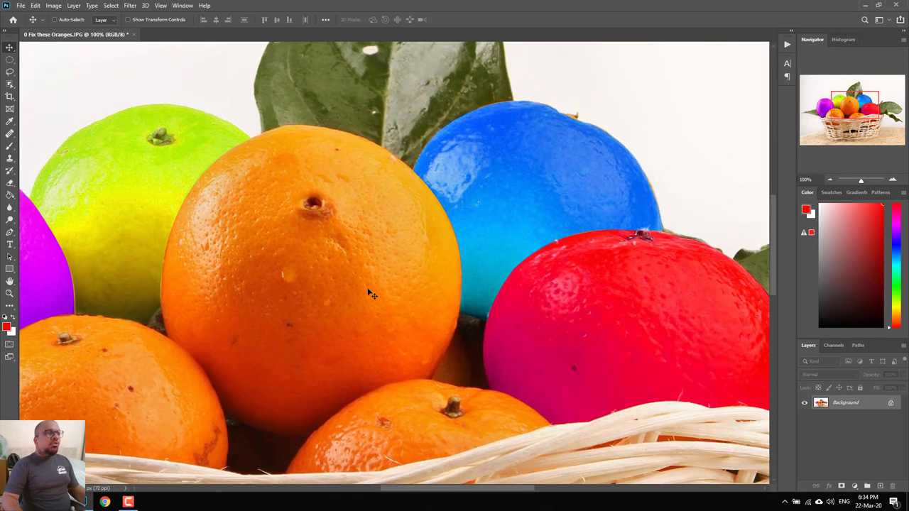
double_click(849, 404)
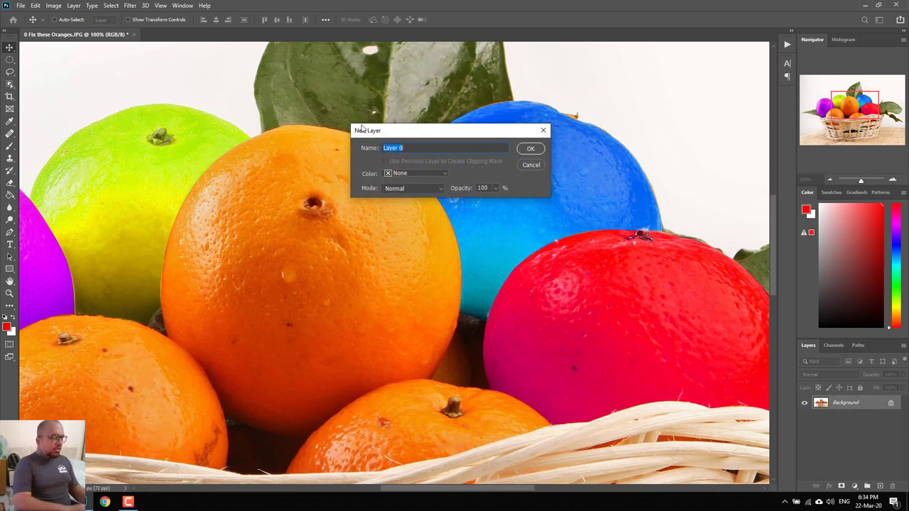
text(DO NOT TOUC)
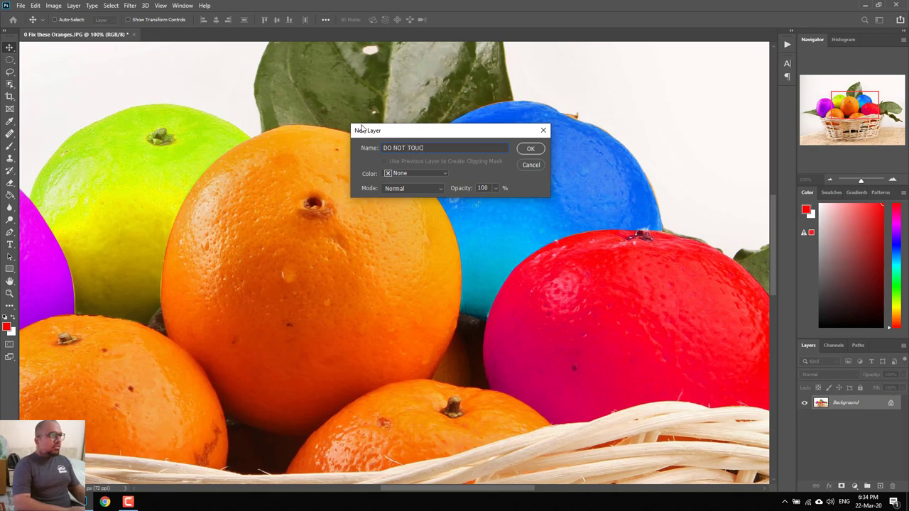
text(H )
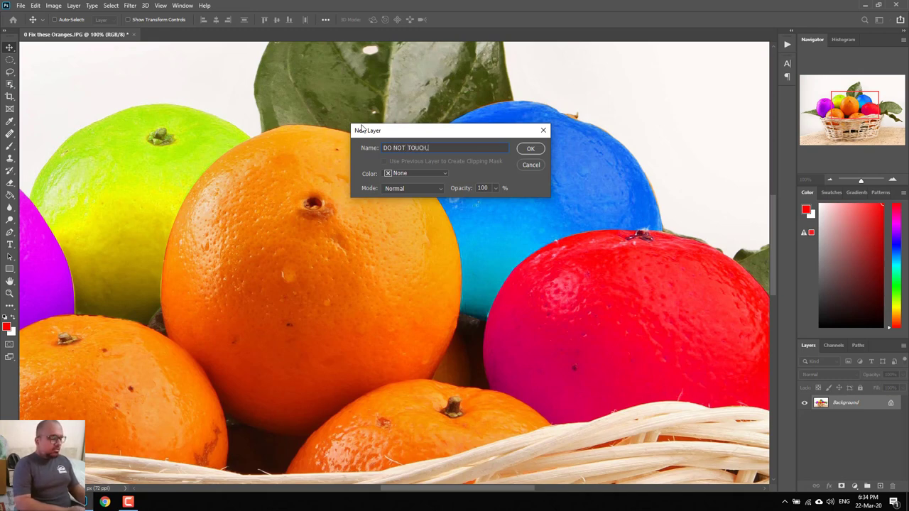
text( ORIGINA)
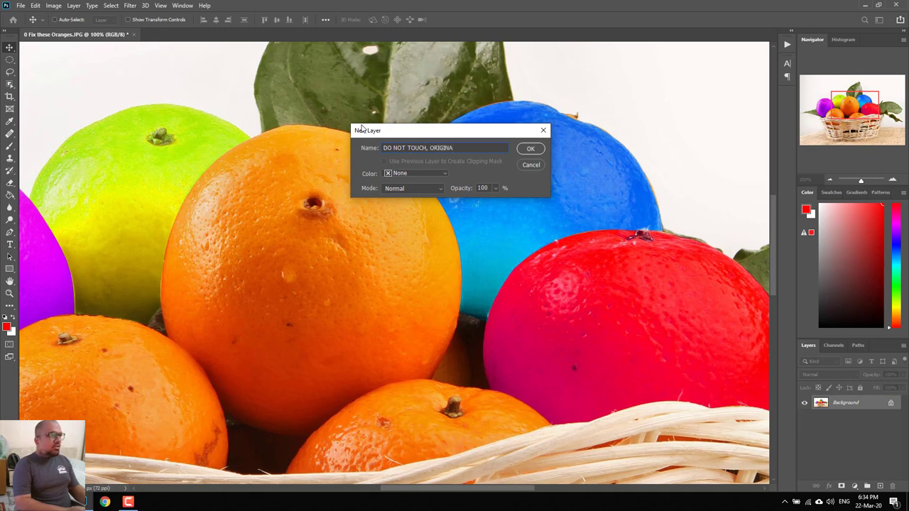
text(AYER HEY)
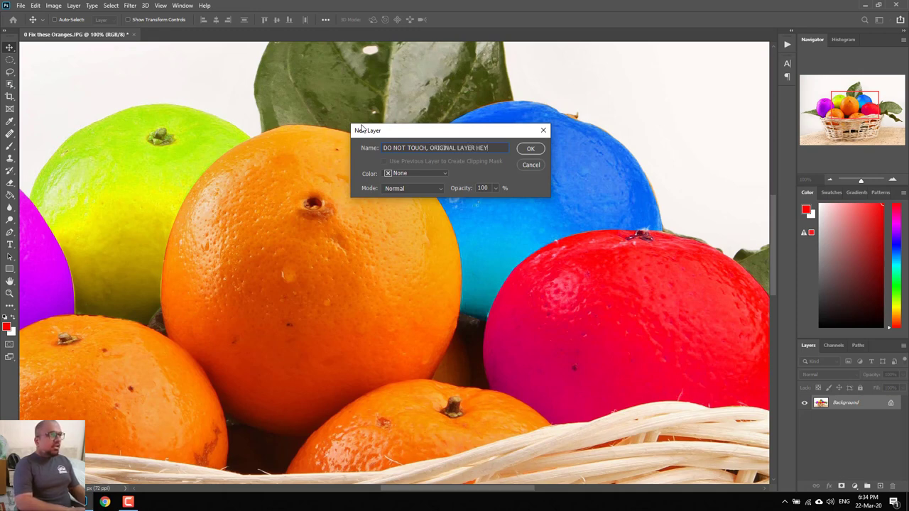
text( YEH!)
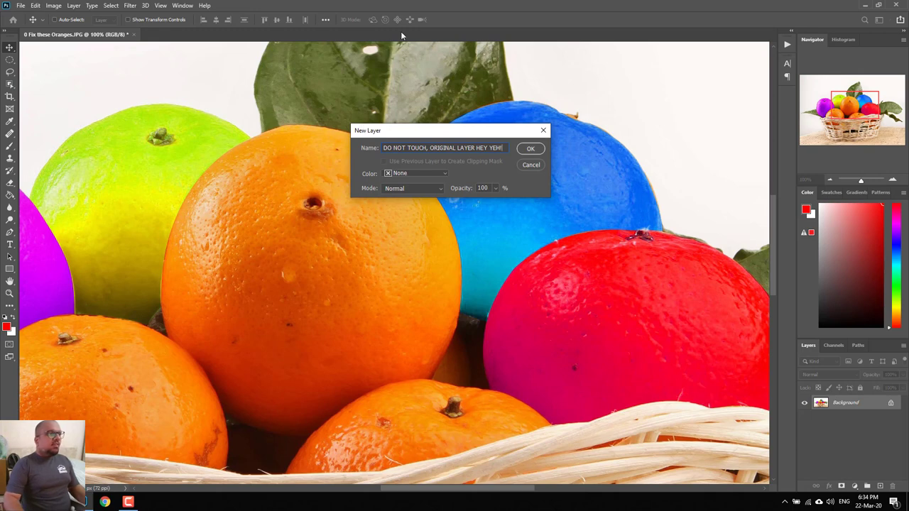
click(530, 149)
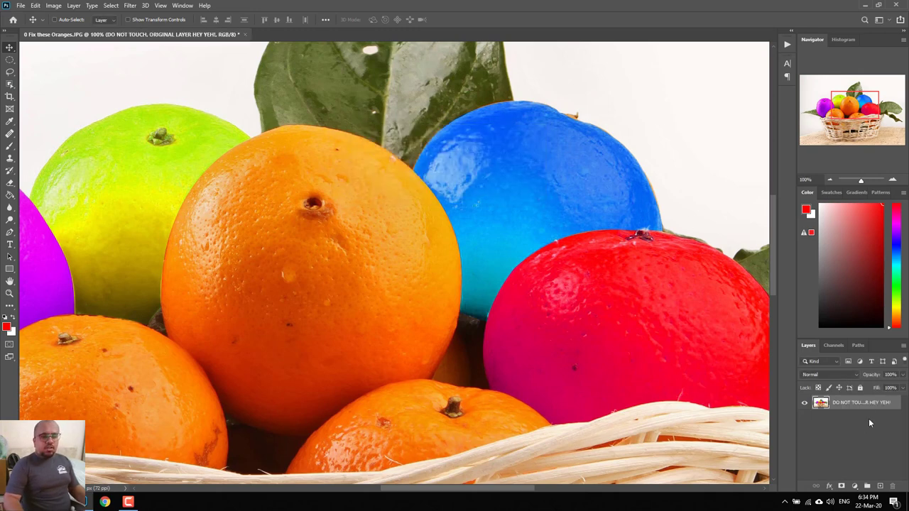
- Apply Lock All to the original layer and confirm the Brush tool can't paint on it
click(860, 388)
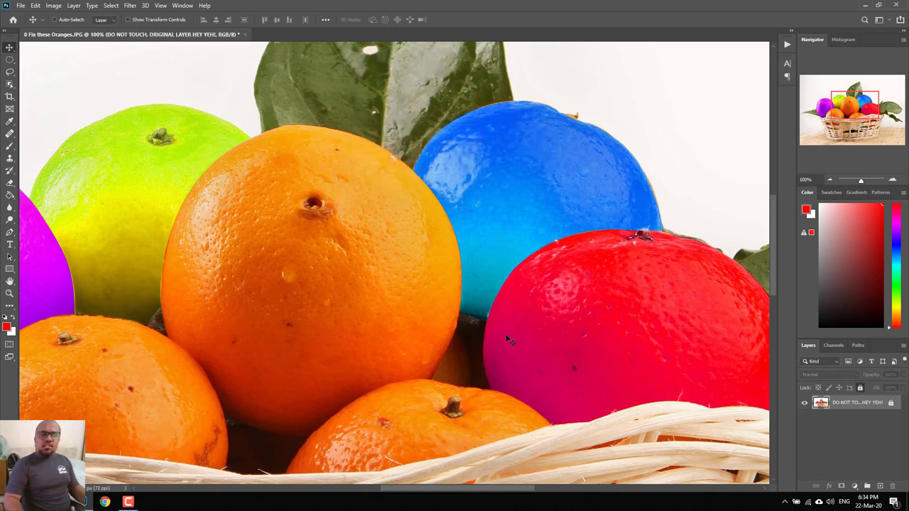
key(b)
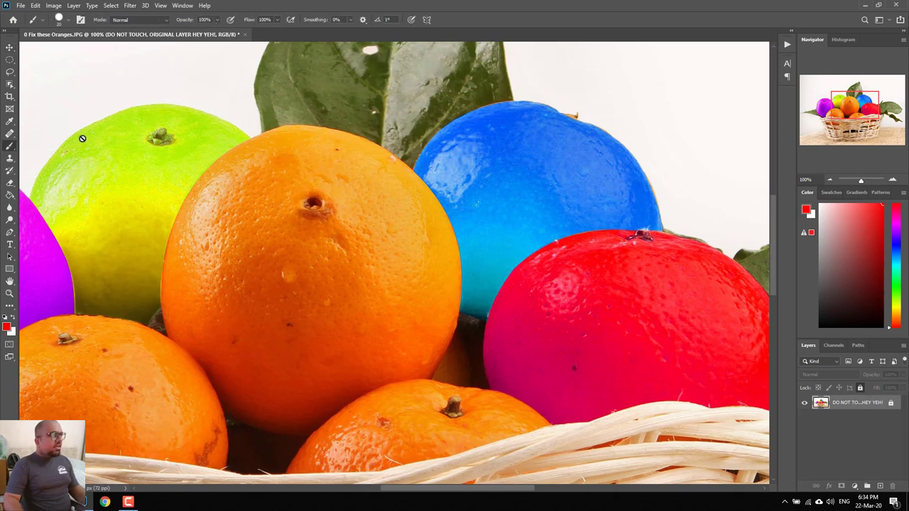
click(319, 207)
key(Return)
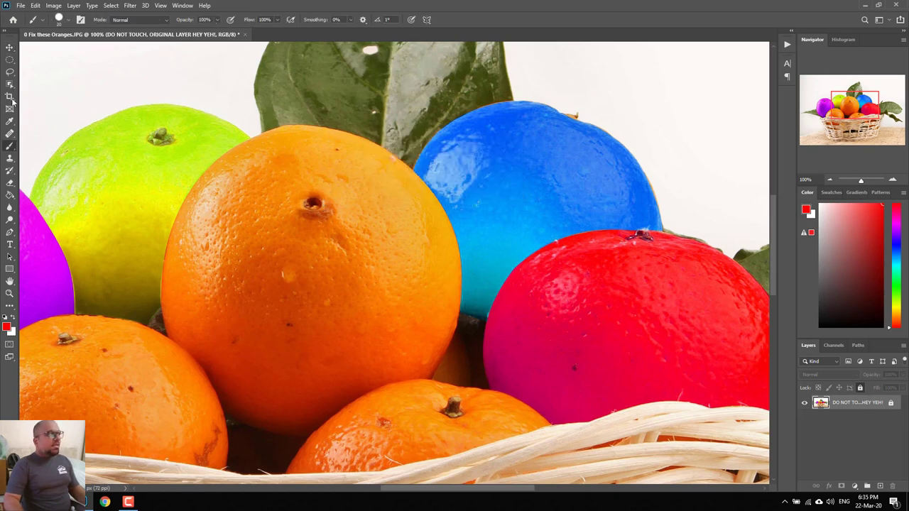
click(616, 163)
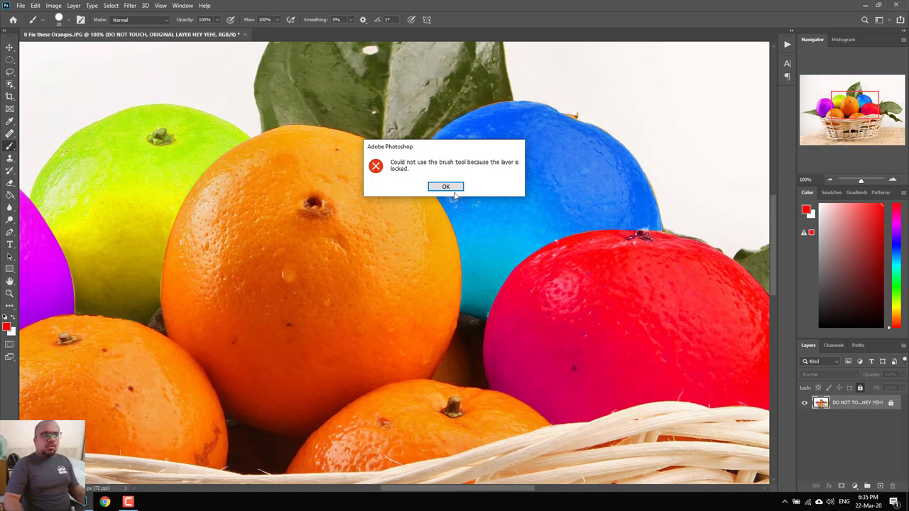
click(451, 188)
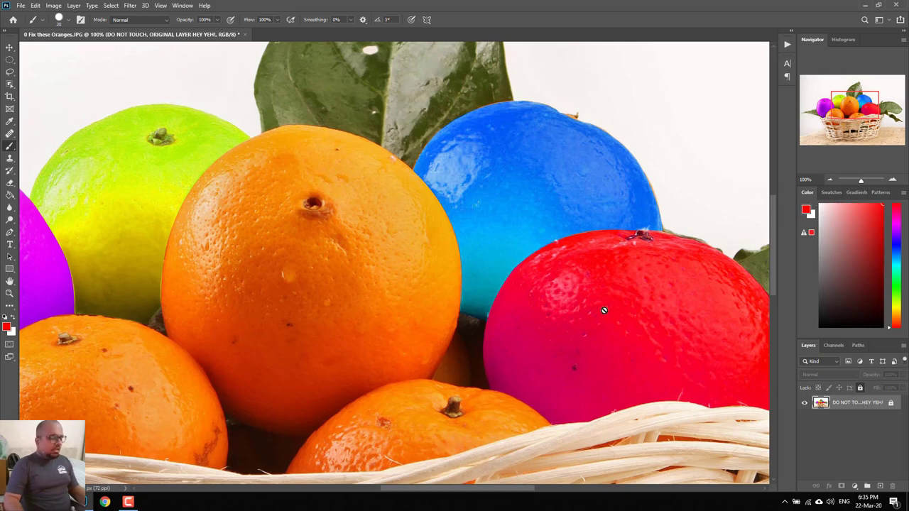
- Switch back to the Move tool and fit the whole photo in the window
key(v)
scroll(603, 313, down, 2)
scroll(579, 284, down, 3)
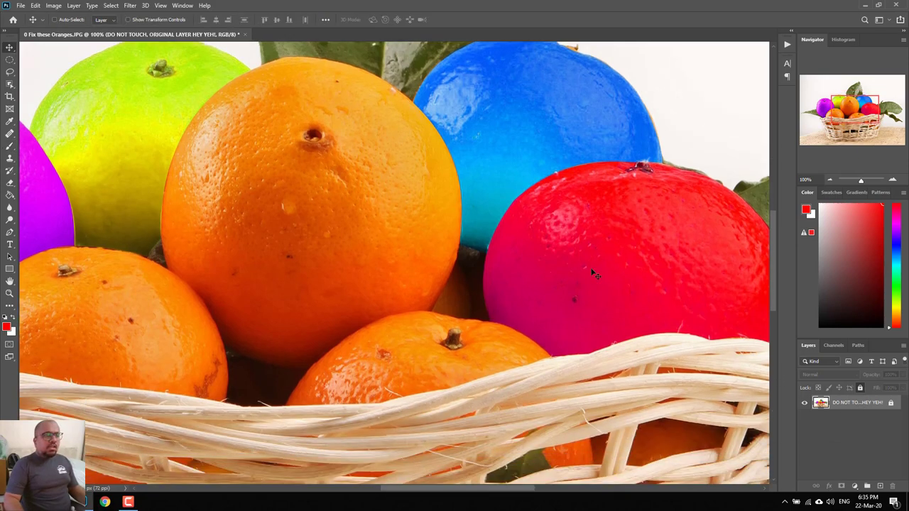
key(ctrl+0)
scroll(595, 274, up, 2)
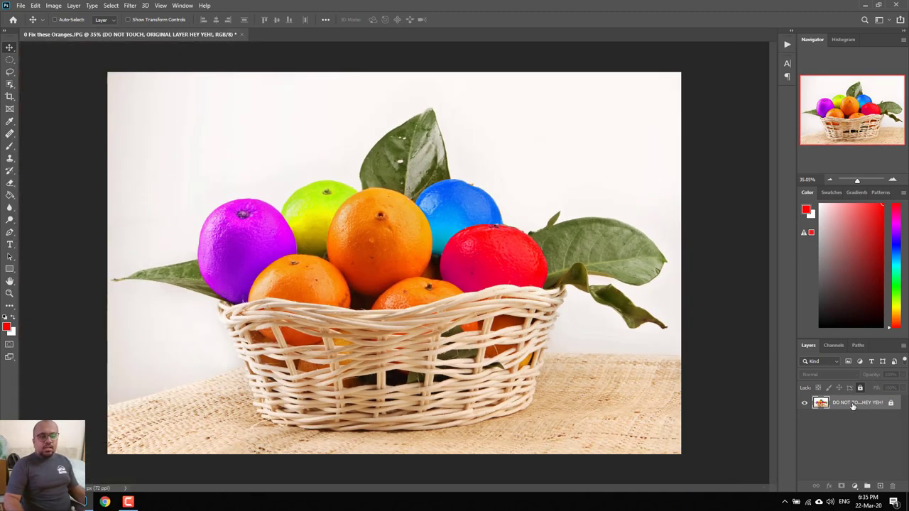
- Duplicate the locked original layer and name the copy 'Blue Orange Fix'
drag(852, 406, 881, 487)
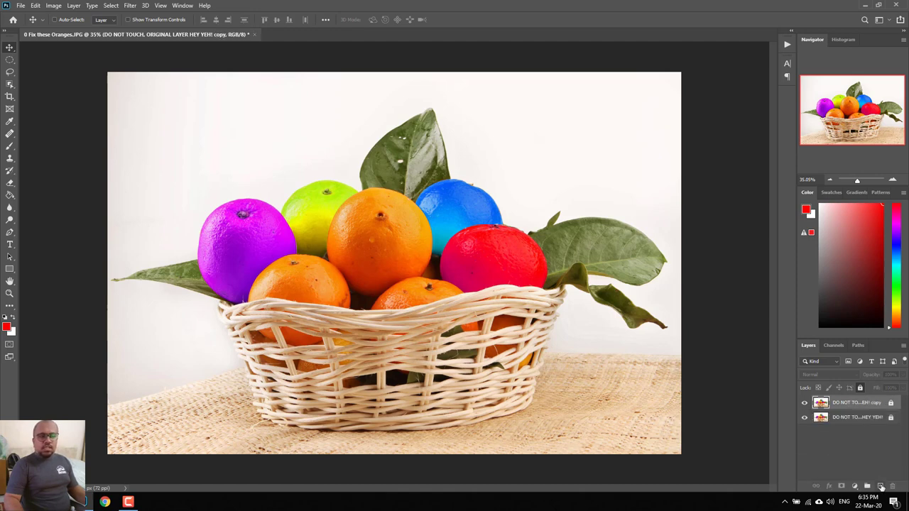
key(ctrl+z)
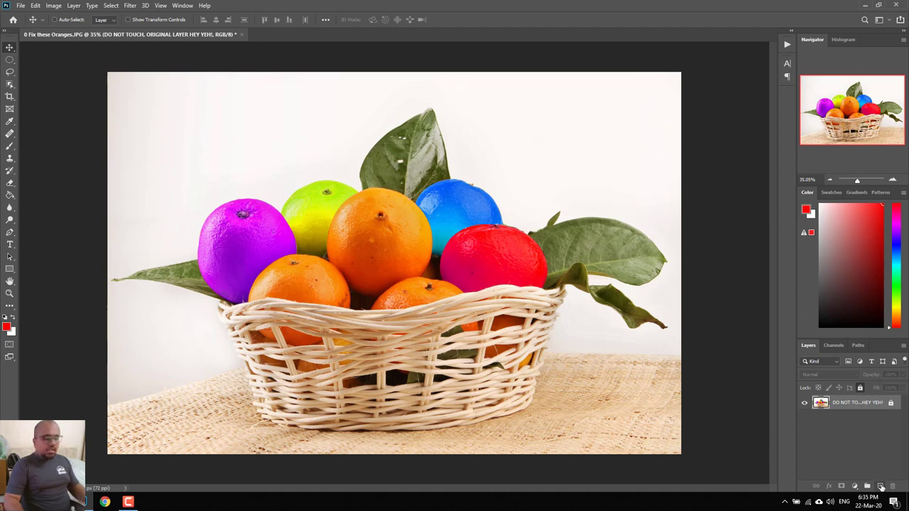
key(ctrl+shift+z)
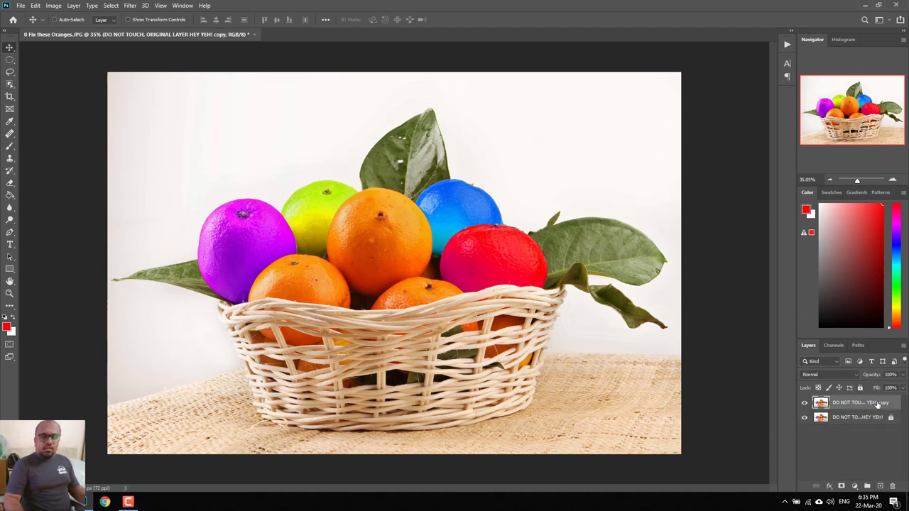
double_click(882, 403)
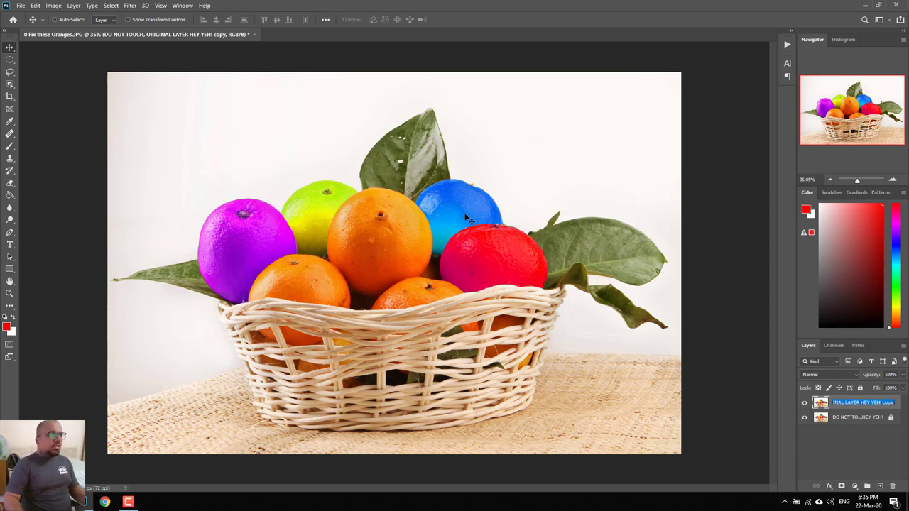
text(Blue Ora)
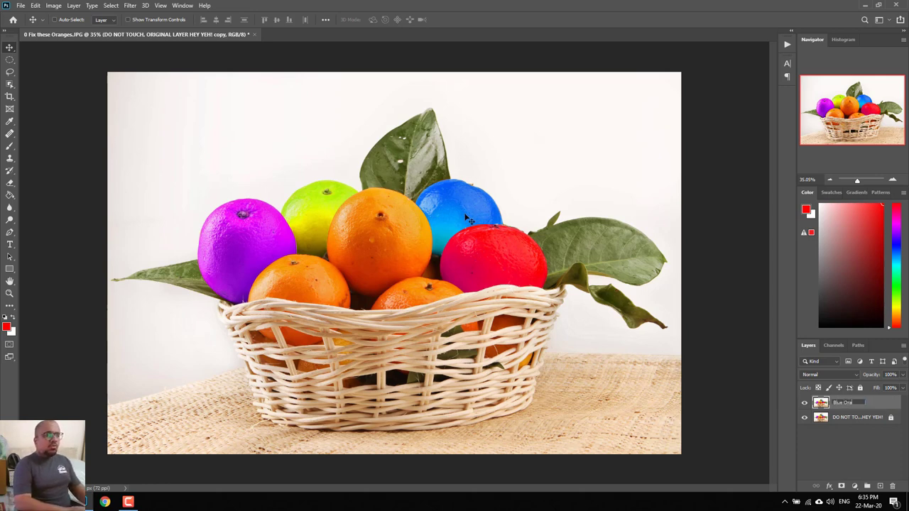
text(nge Fix)
key(Return)
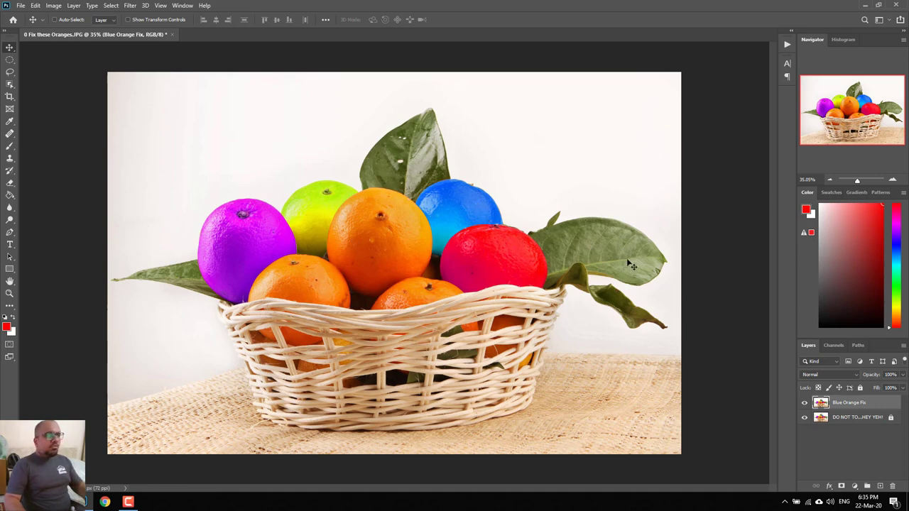
click(54, 5)
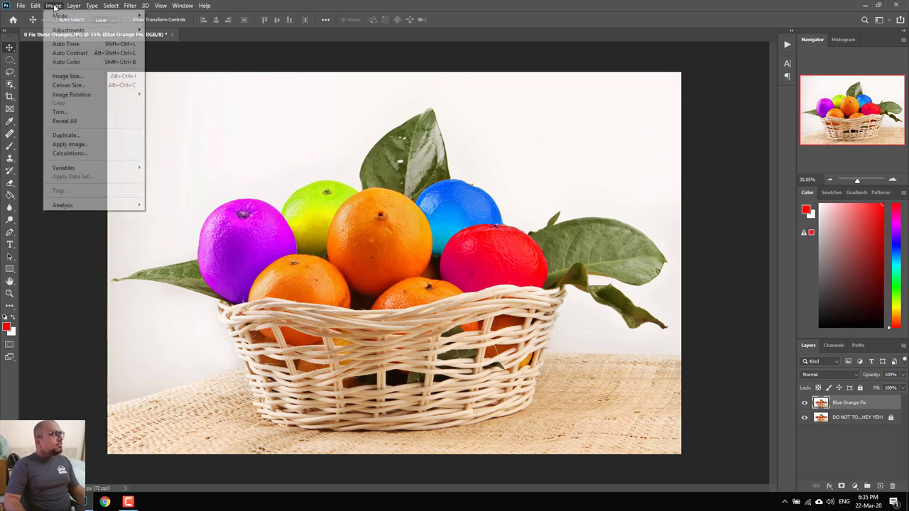
mouse_move(68, 30)
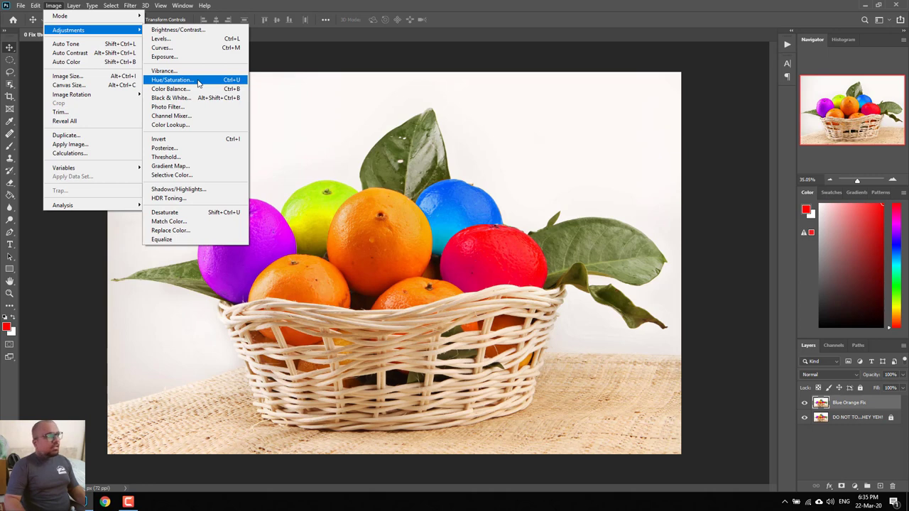
- Bring up Hue/Saturation, test lowering Saturation, then reset it to 0
click(239, 83)
mouse_move(686, 164)
mouse_down()
mouse_move(655, 132)
mouse_move(688, 98)
mouse_up()
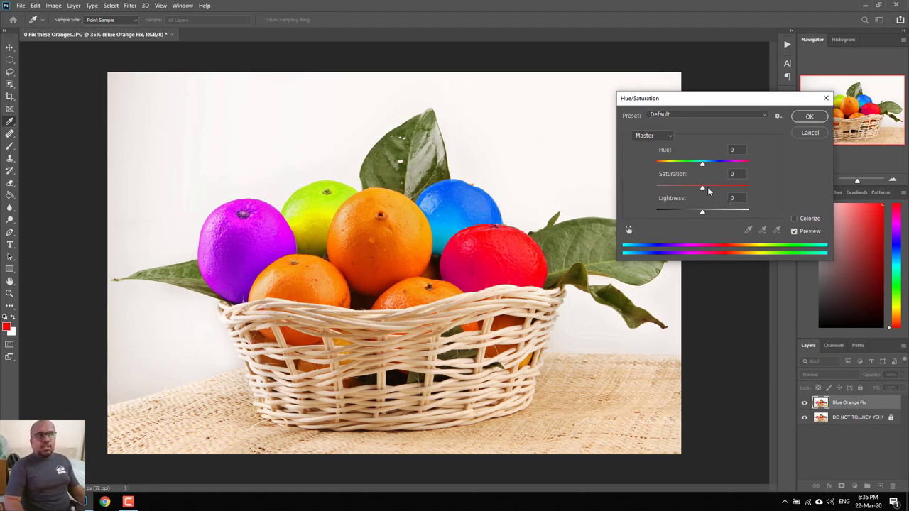
mouse_move(703, 189)
mouse_down()
mouse_move(660, 191)
mouse_move(738, 198)
mouse_up()
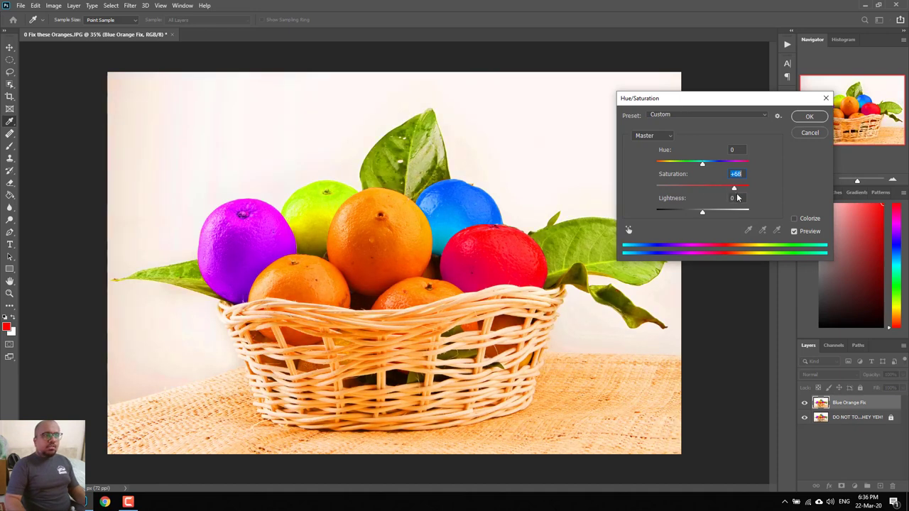
text(0)
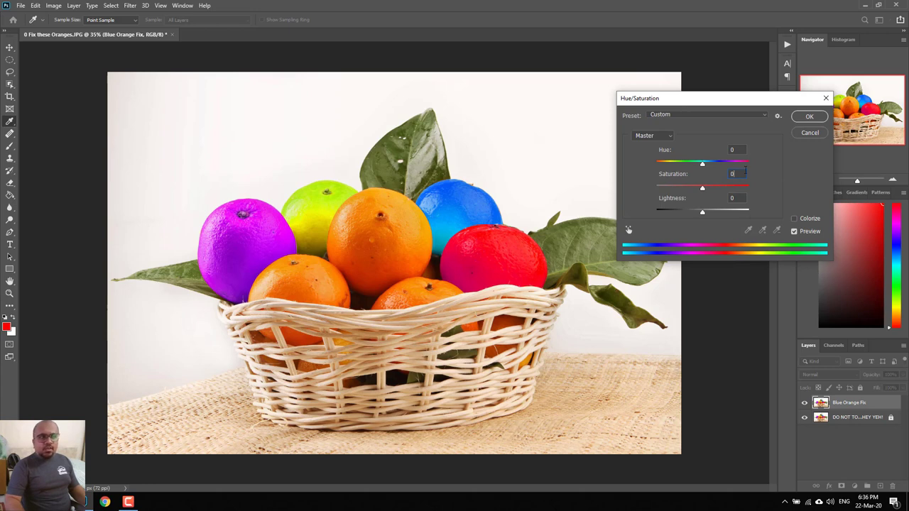
- Shift the Hue slider to +180 so the oranges turn blue
click(703, 168)
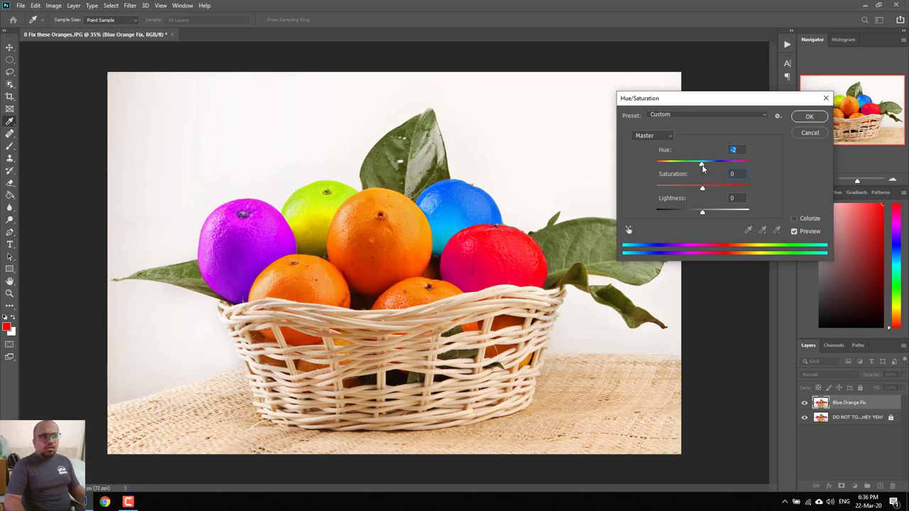
mouse_move(703, 168)
mouse_down()
mouse_move(741, 170)
mouse_move(652, 165)
mouse_move(747, 174)
mouse_move(742, 164)
mouse_up()
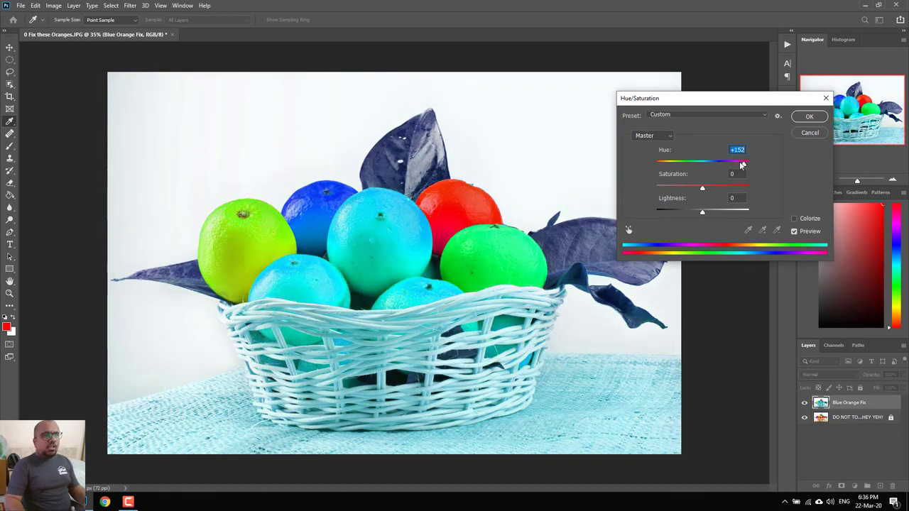
text(0)
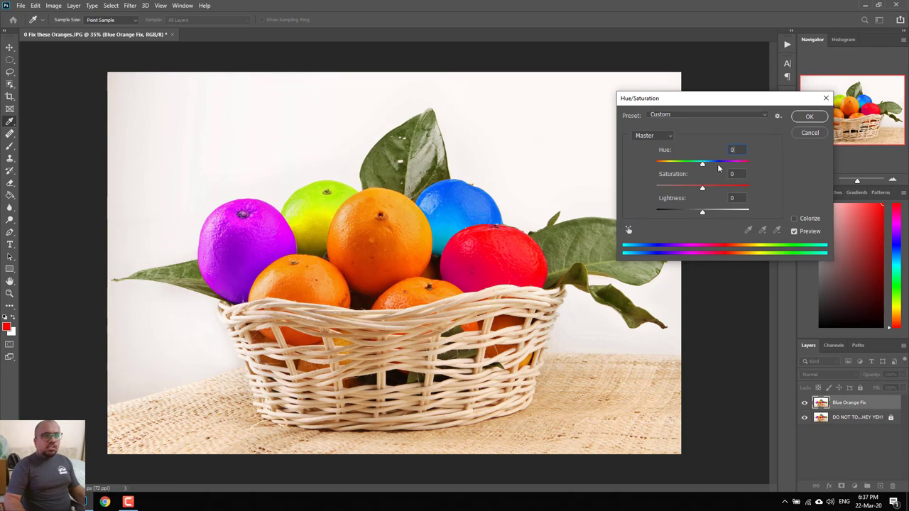
drag(704, 167, 751, 164)
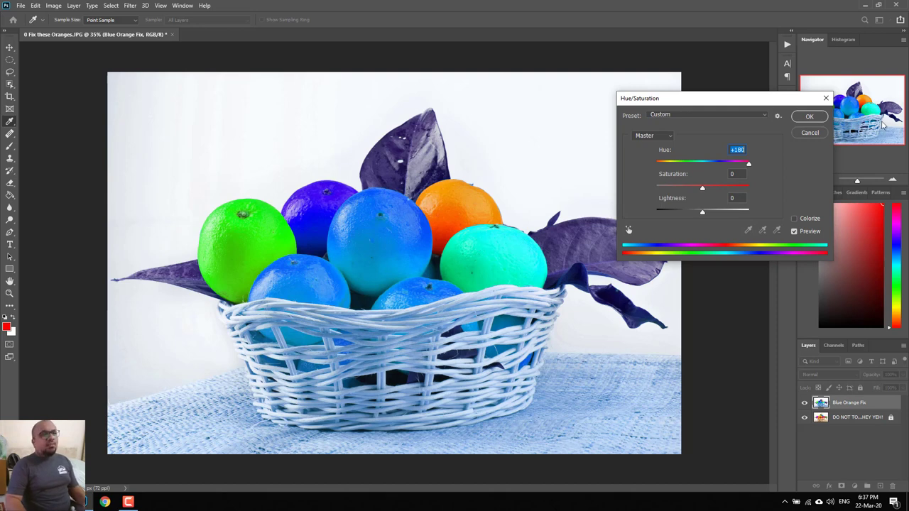
- Cancel the hue change, then open MasterClass > 0 MasterClass Dress in File Explorer
click(809, 134)
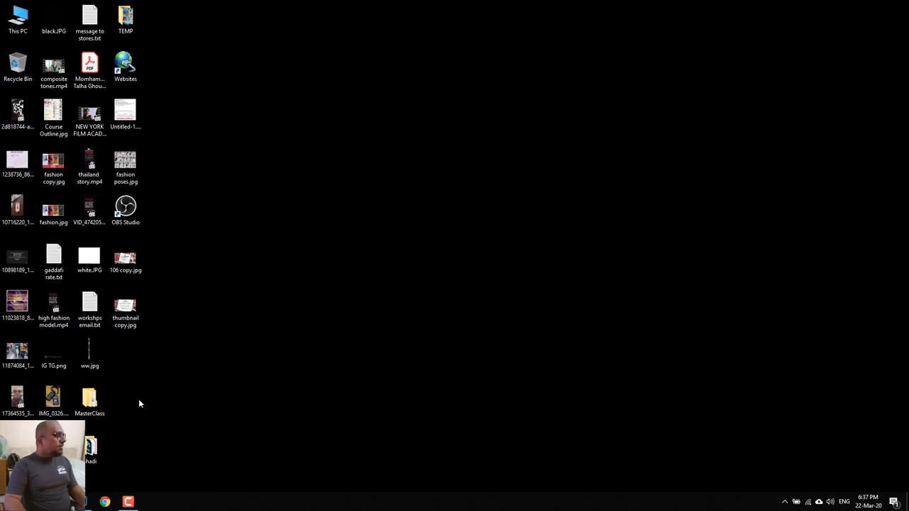
double_click(90, 400)
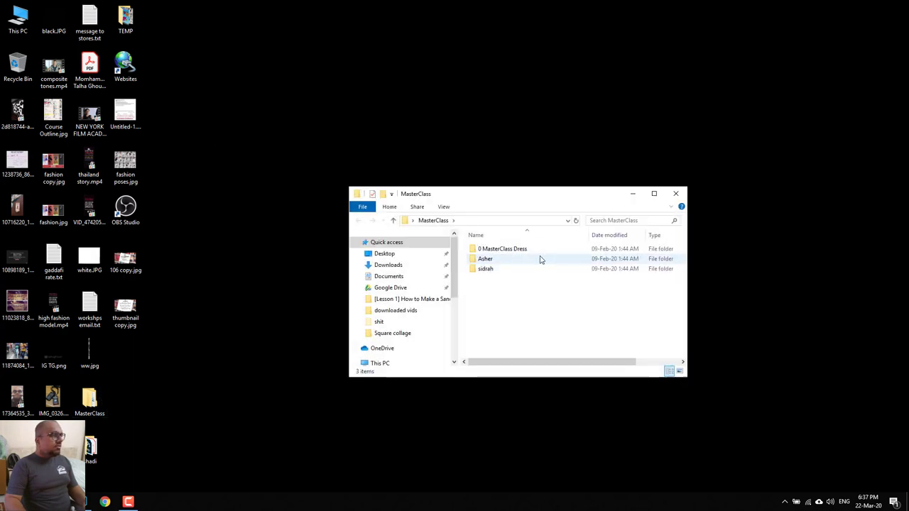
double_click(540, 258)
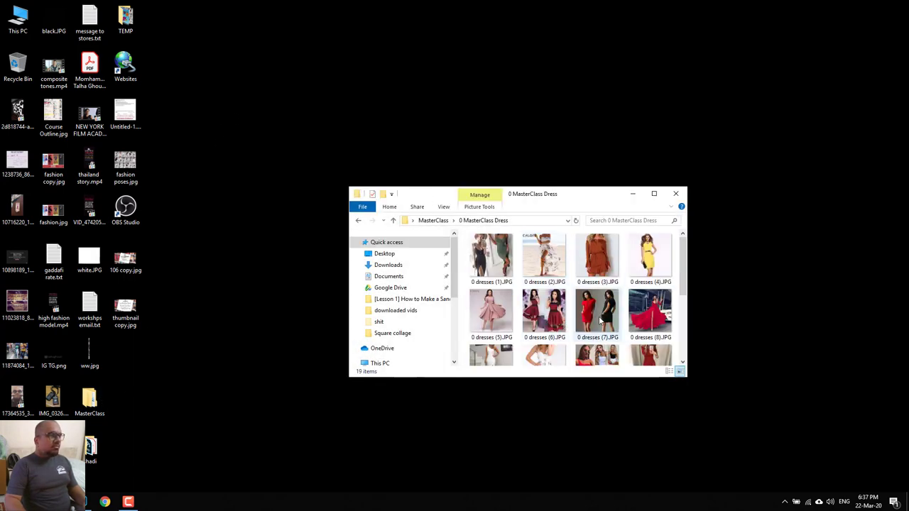
- Bring the dress photo into the oranges document, enlarge it over most of the canvas, and nudge it
click(86, 501)
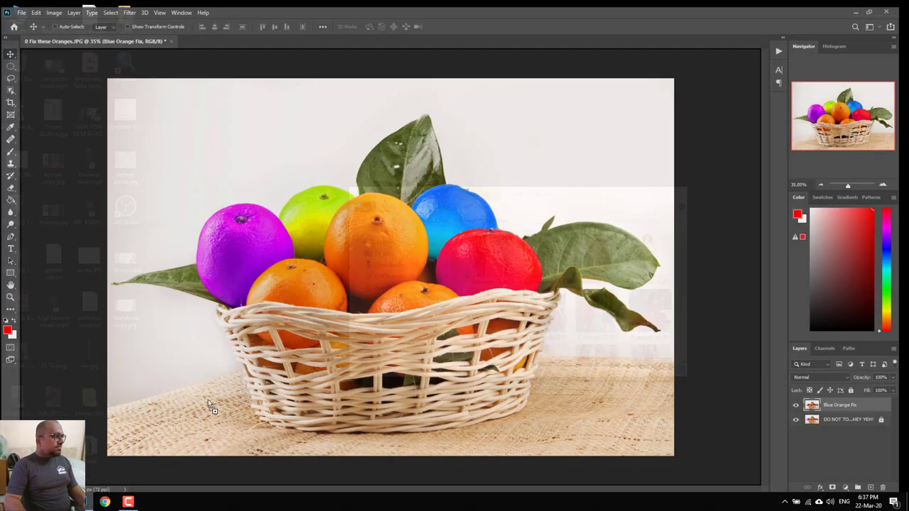
drag(277, 330, 278, 331)
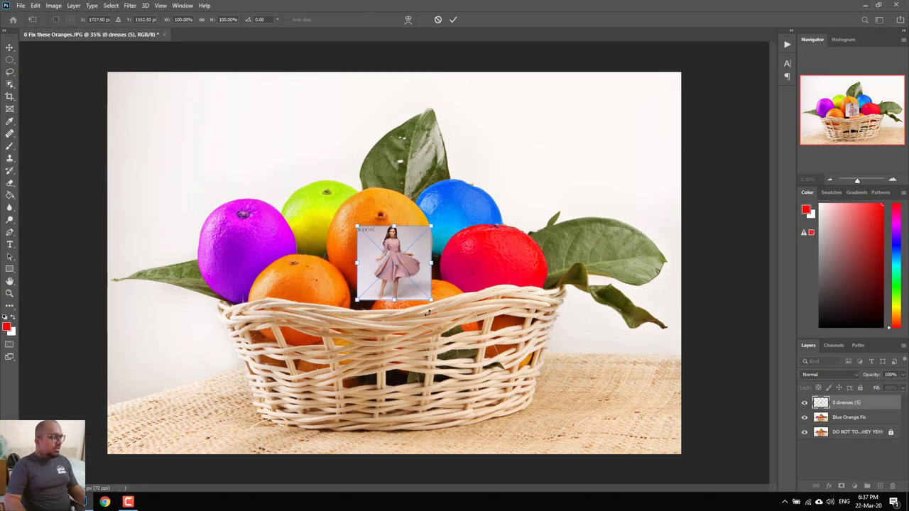
drag(431, 300, 575, 444)
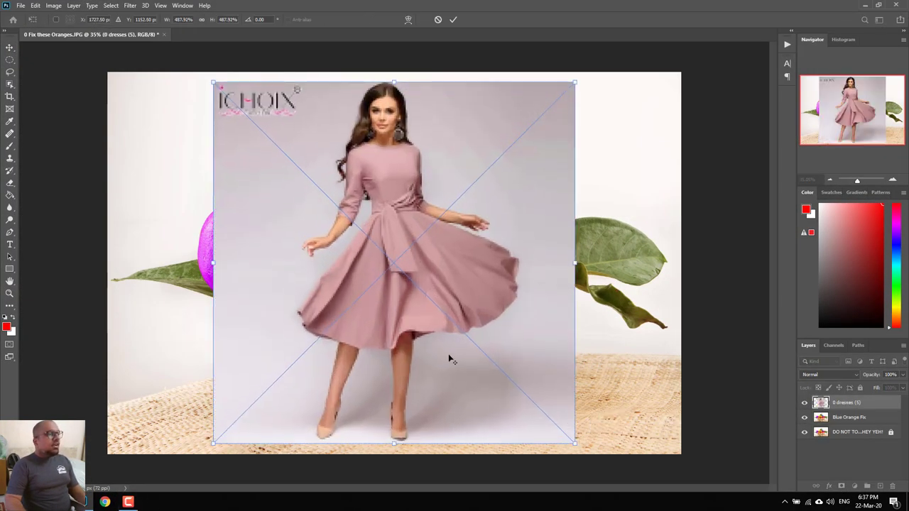
key(Return)
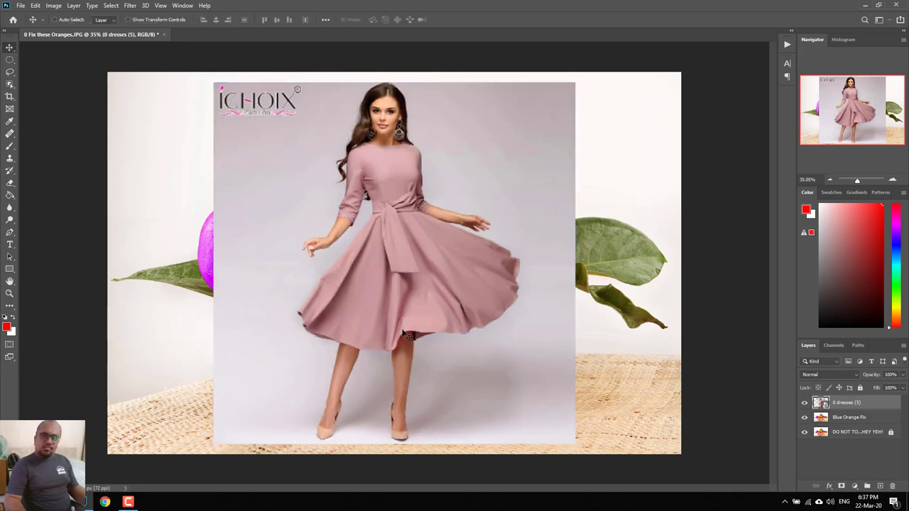
drag(389, 327, 413, 332)
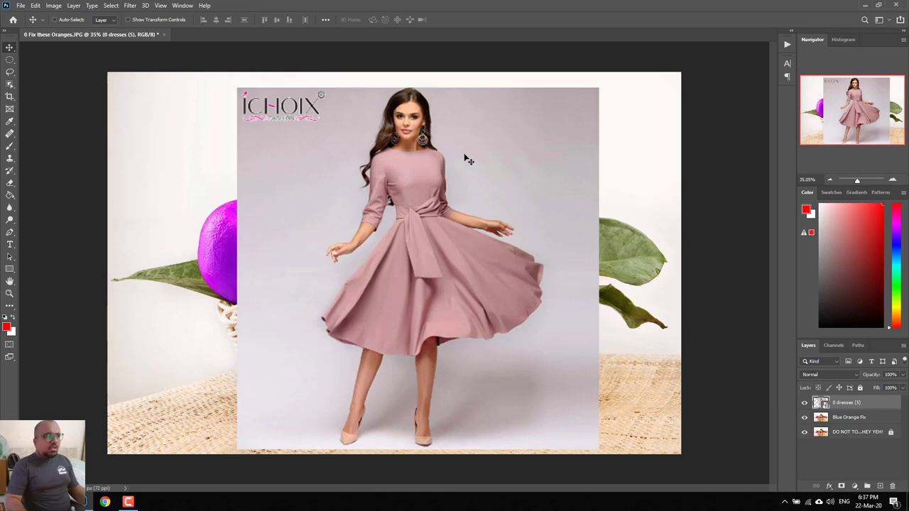
- Rasterize the dress layer
right_click(821, 403)
click(876, 410)
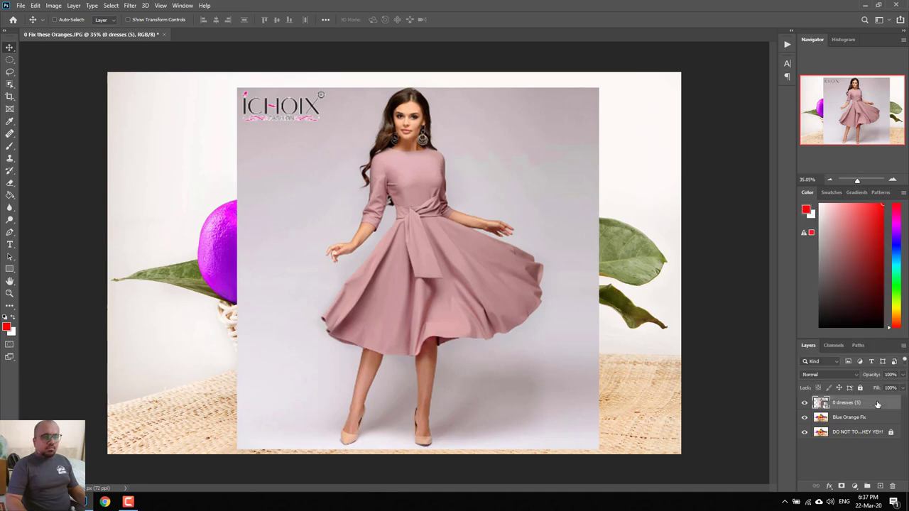
right_click(877, 406)
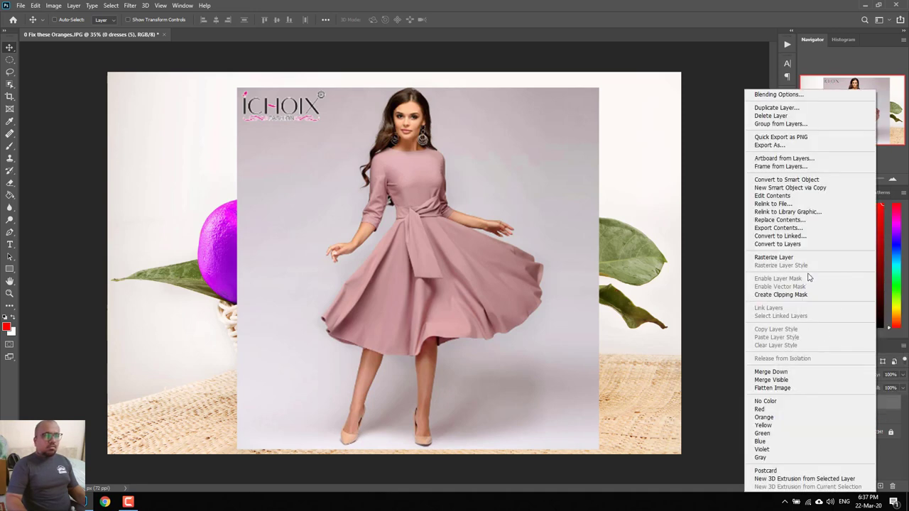
click(774, 257)
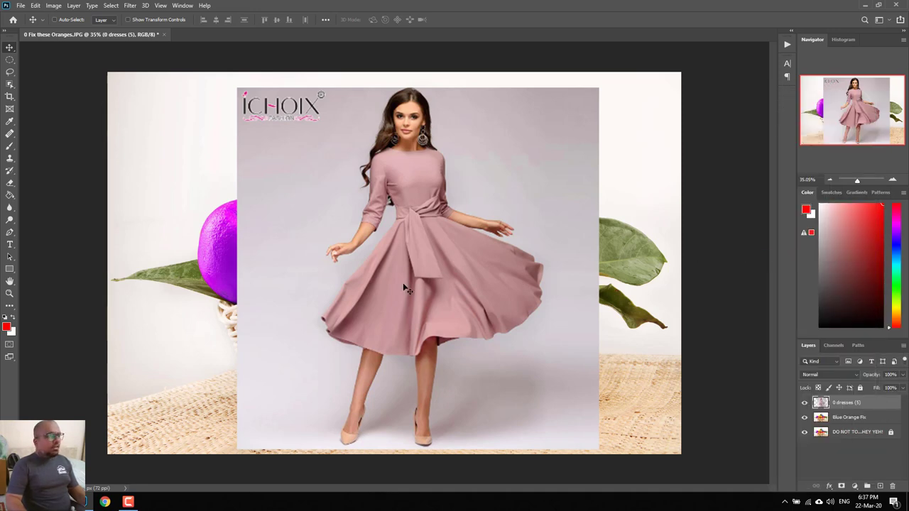
- Set a large, nearly hard eraser brush, test-erase right of the model, then undo it
key(e)
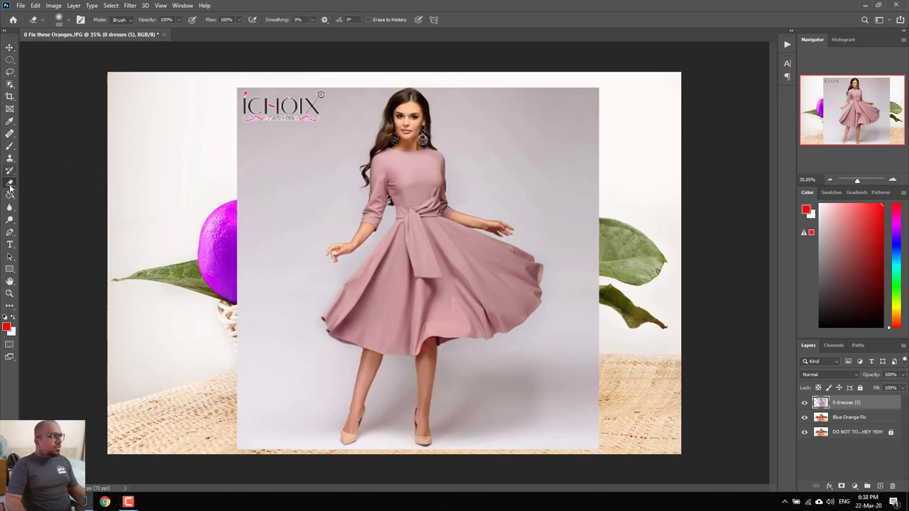
right_click(333, 176)
drag(413, 200, 438, 203)
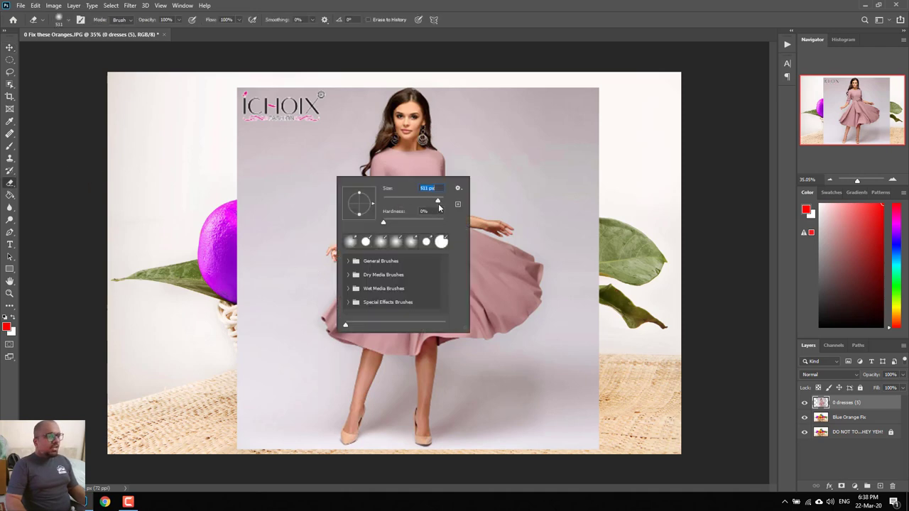
drag(383, 222, 441, 222)
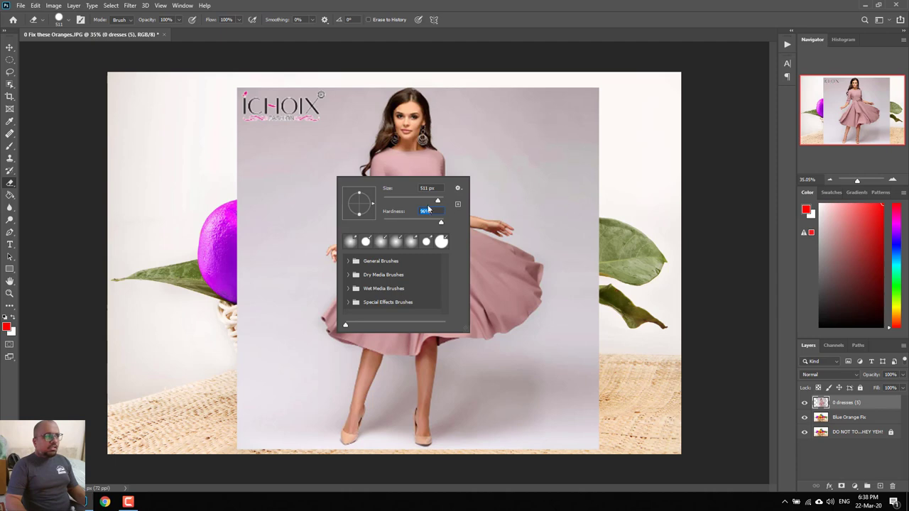
click(518, 152)
mouse_move(521, 156)
mouse_down()
mouse_move(514, 147)
mouse_move(529, 162)
mouse_up()
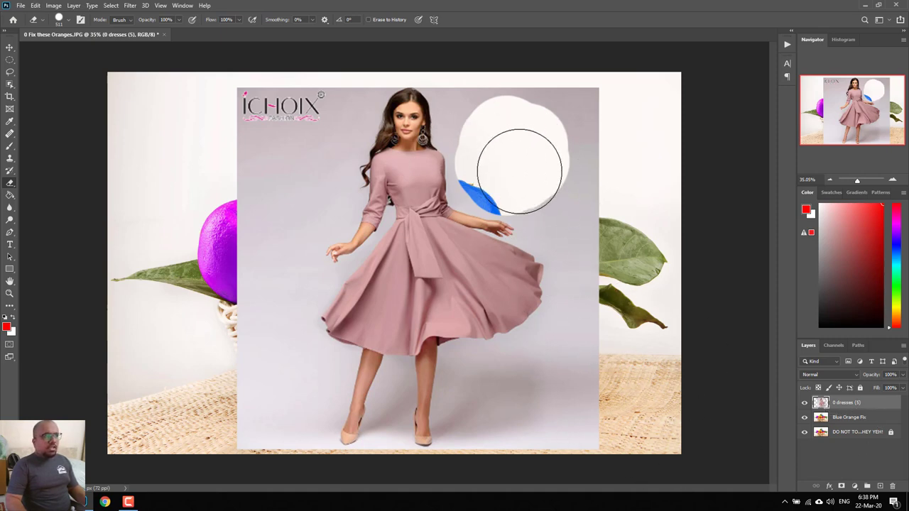
key(ctrl+z)
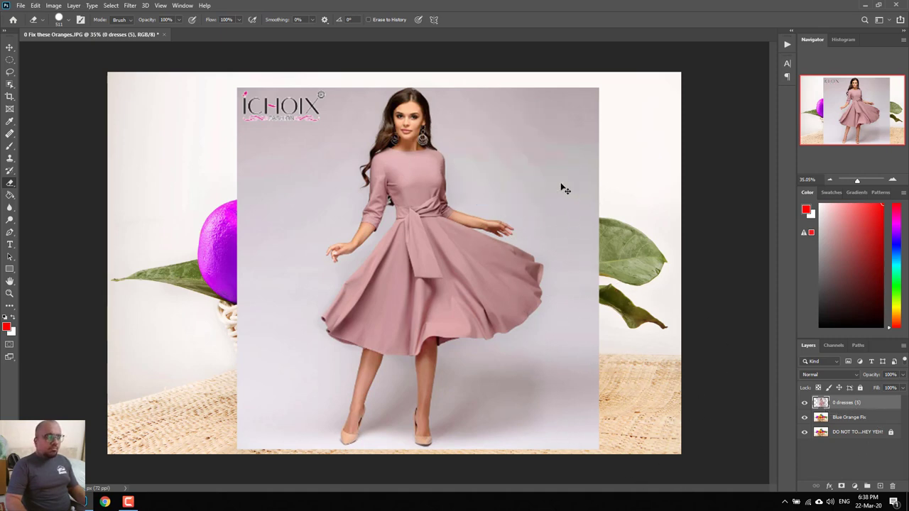
- Select a right-side strip and try stretching it, then cancel and deselect
key(m)
drag(567, 71, 694, 509)
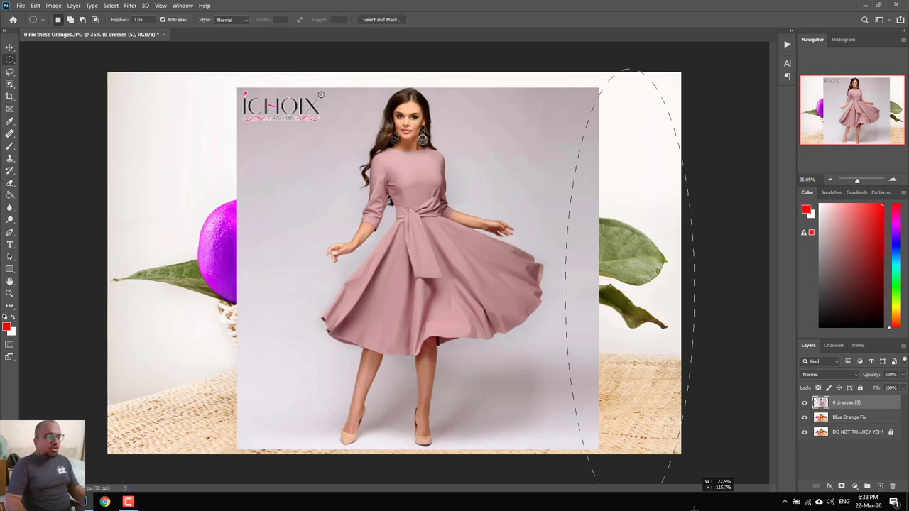
key(shift+m)
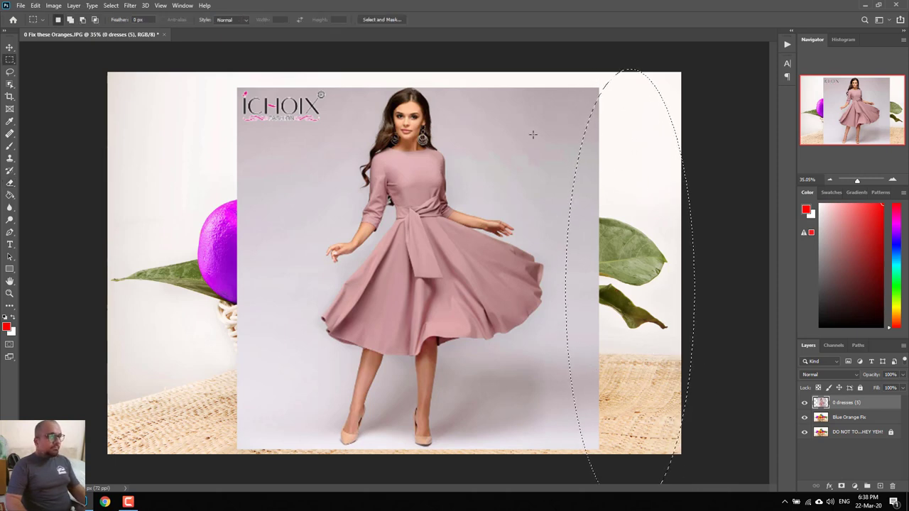
drag(564, 71, 683, 456)
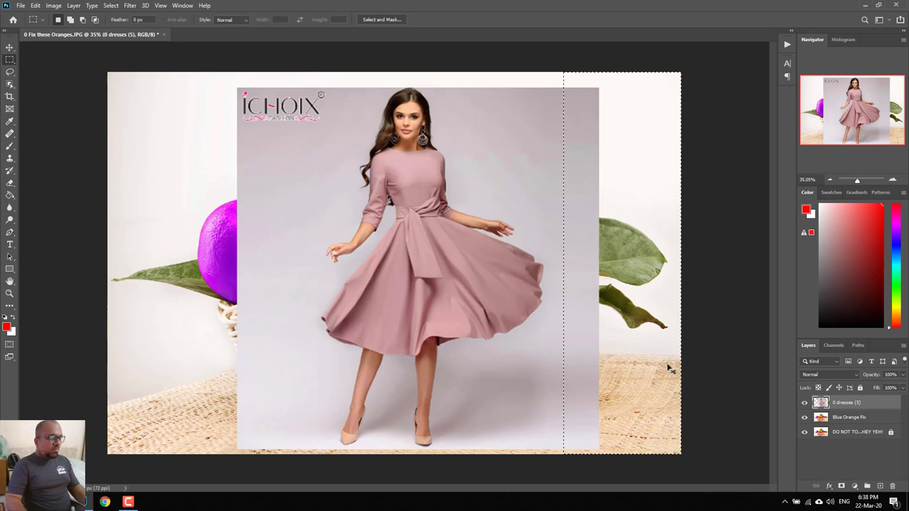
key(ctrl+t)
drag(681, 262, 700, 263)
key(Escape)
key(ctrl+d)
- Enlarge the dress layer to about 120% and shift it slightly left and down
key(ctrl+t)
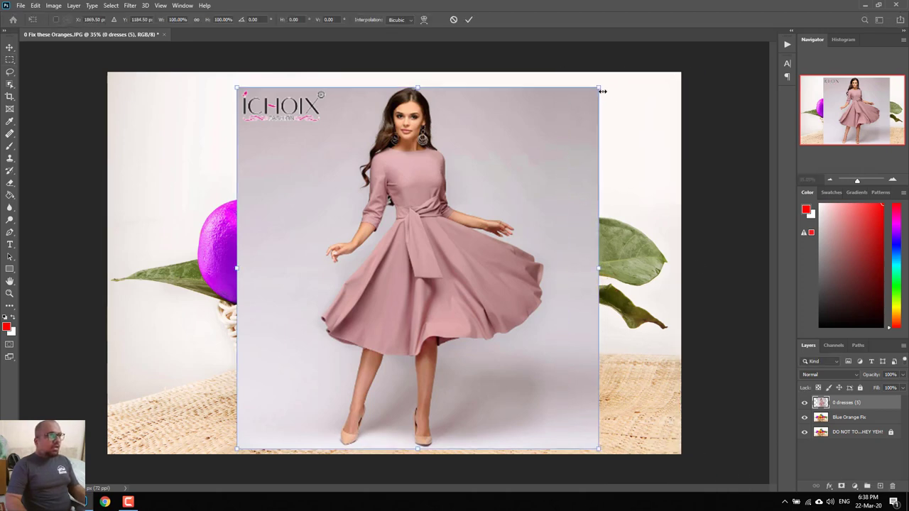
drag(602, 91, 637, 53)
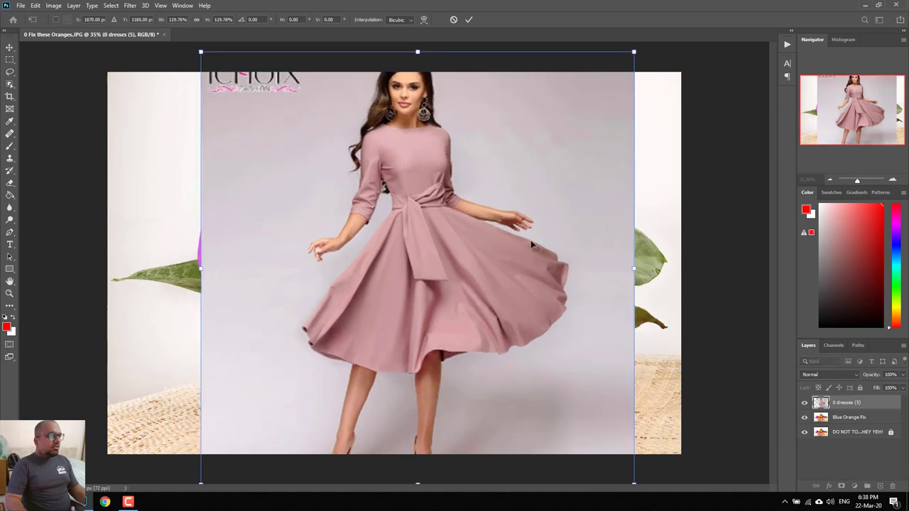
drag(532, 245, 517, 260)
key(Return)
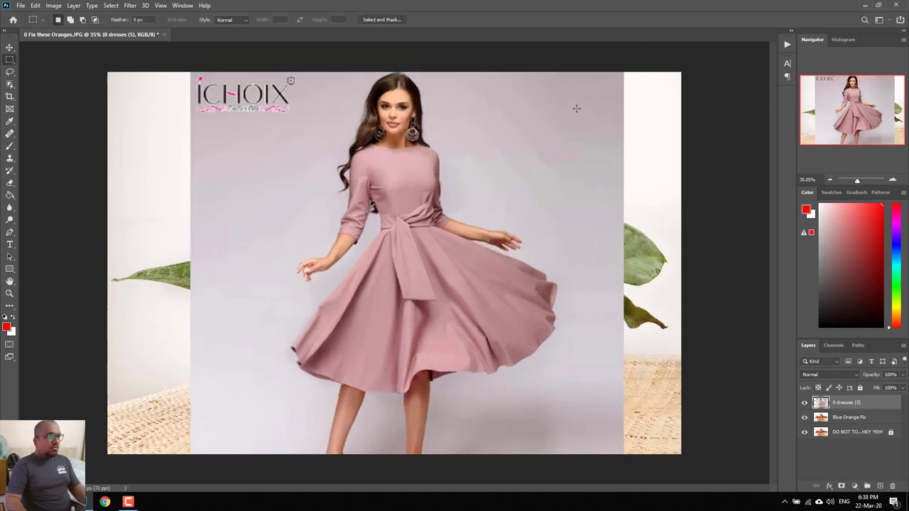
- Stretch the backdrop strips right and left of the model out to the canvas edges
drag(580, 60, 610, 483)
key(ctrl+t)
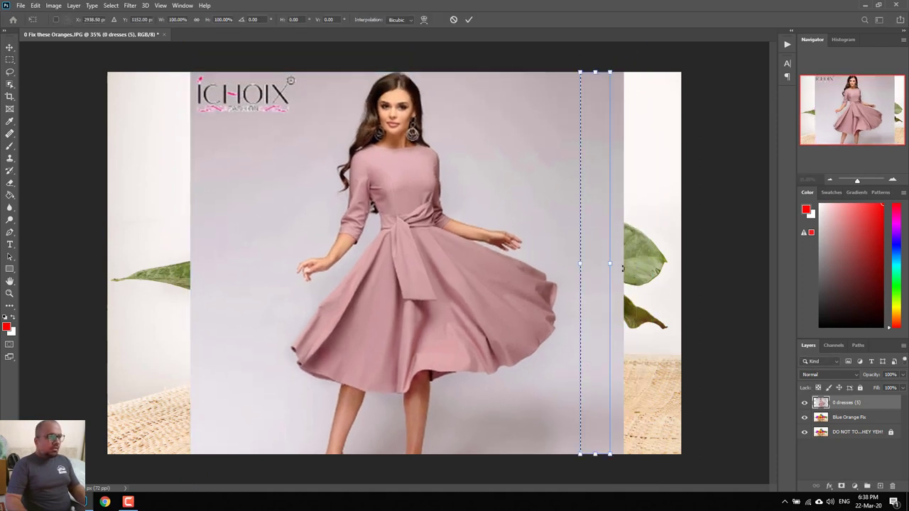
drag(610, 264, 696, 266)
key(Return)
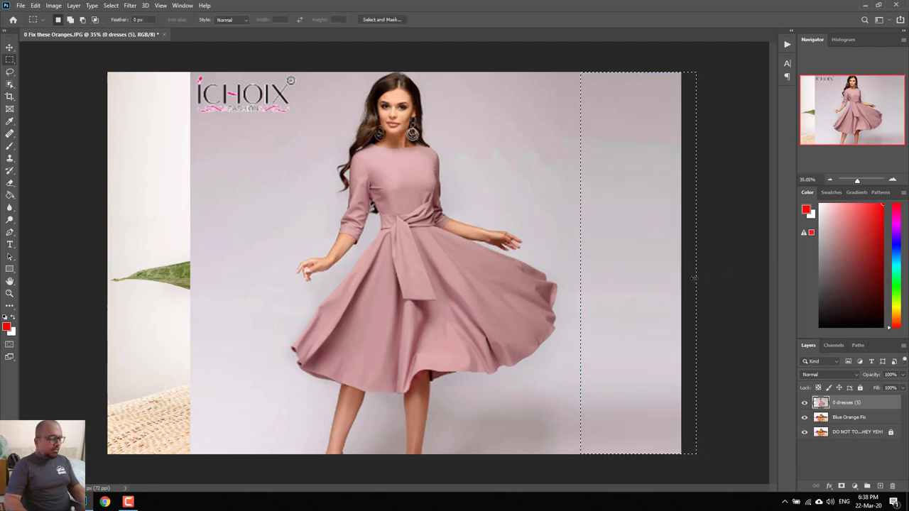
key(ctrl+d)
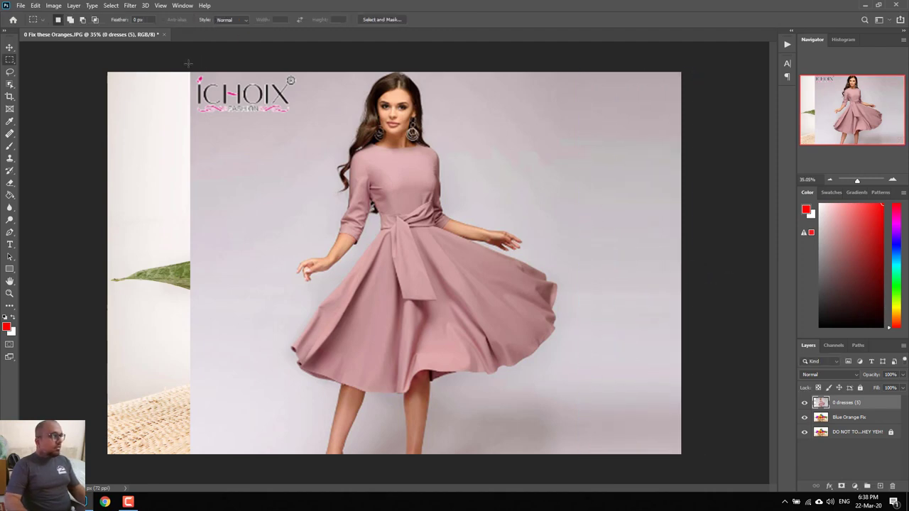
drag(188, 64, 282, 483)
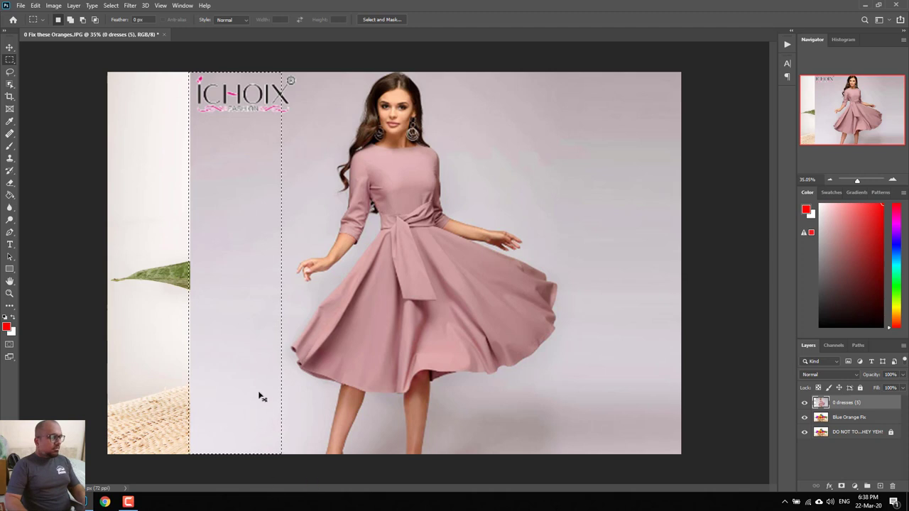
key(ctrl+t)
drag(189, 268, 95, 277)
key(Return)
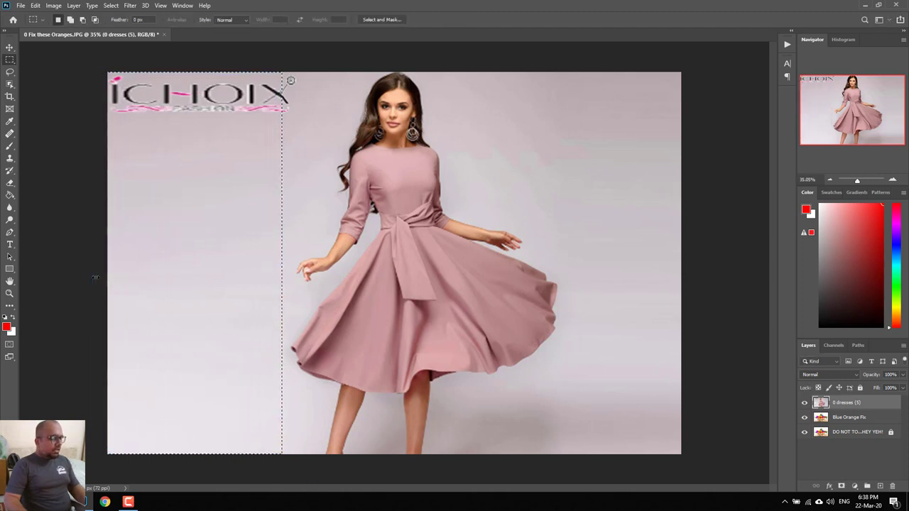
key(ctrl+d)
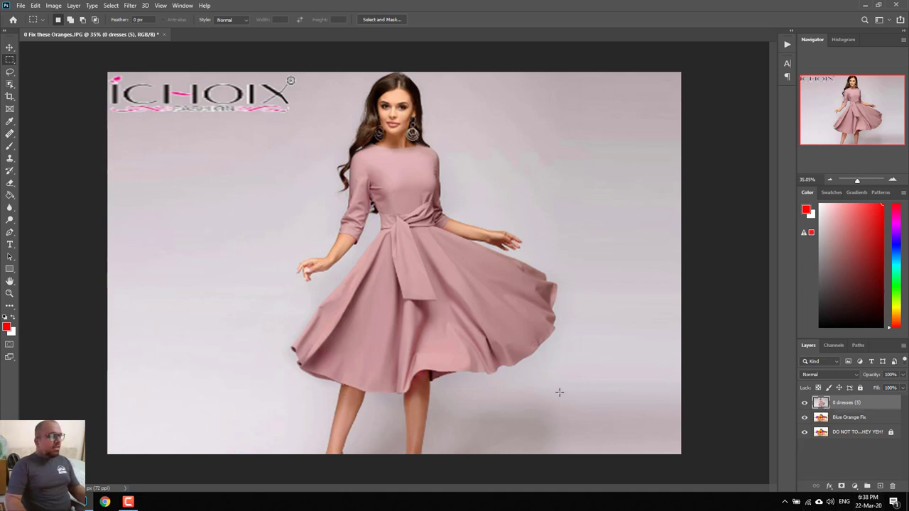
- Erase backdrop patches to reveal the basket, toggle layer visibility, then undo the erasing
key(e)
mouse_move(227, 146)
mouse_down()
mouse_move(142, 233)
mouse_move(174, 165)
mouse_move(260, 138)
mouse_move(227, 279)
mouse_move(189, 362)
mouse_move(213, 341)
mouse_up()
mouse_move(588, 118)
mouse_down()
mouse_move(630, 111)
mouse_move(624, 193)
mouse_move(600, 298)
mouse_up()
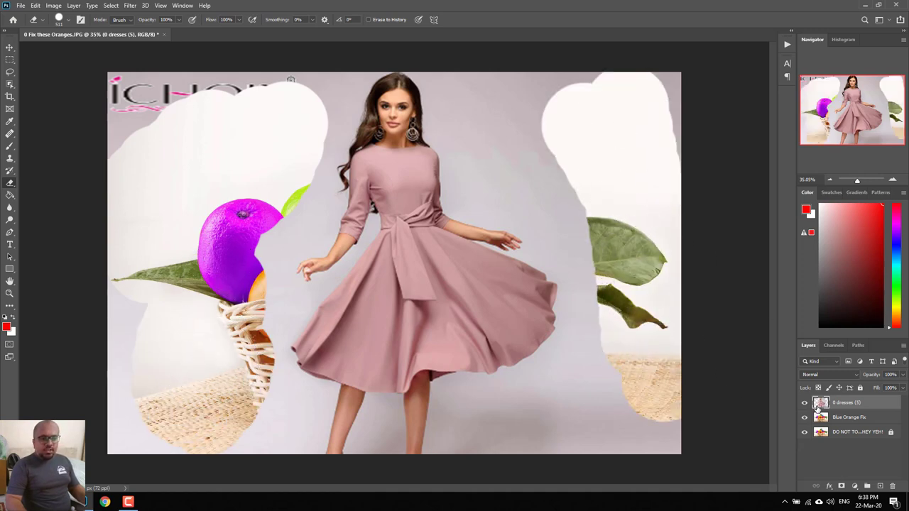
drag(805, 403, 806, 443)
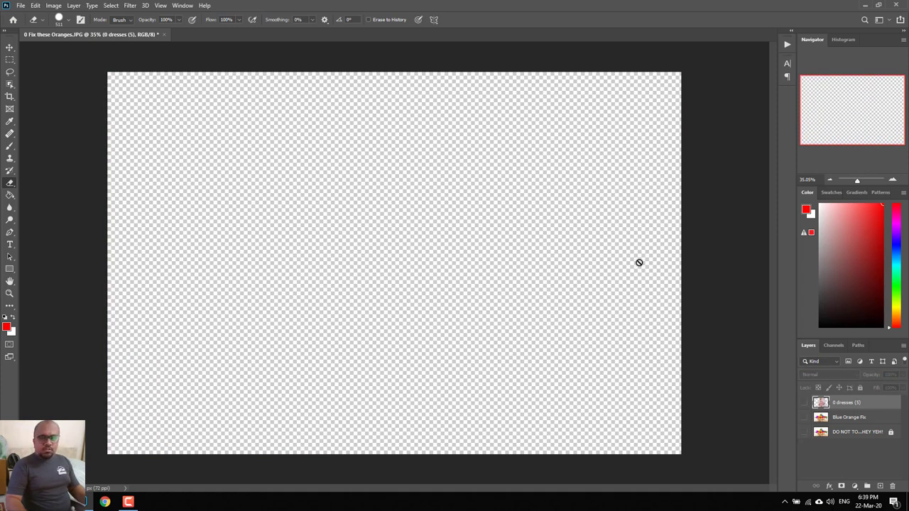
drag(805, 432, 804, 402)
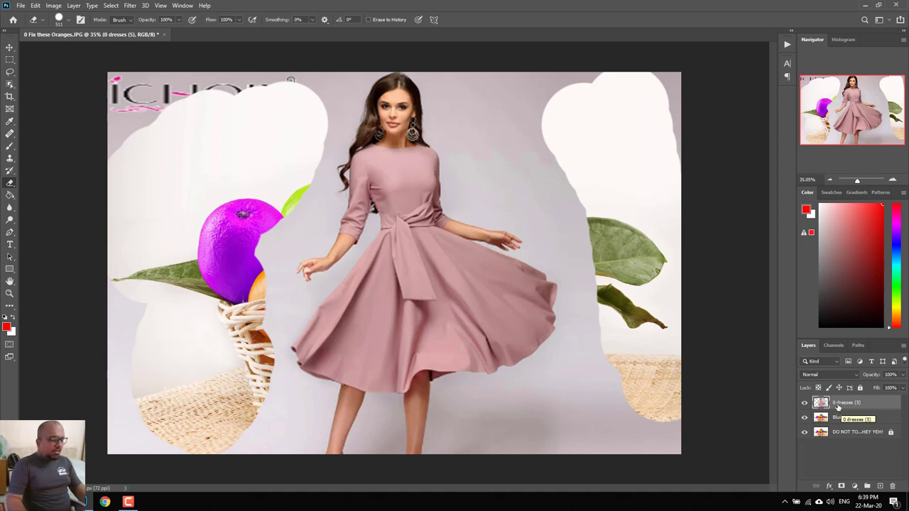
key(v)
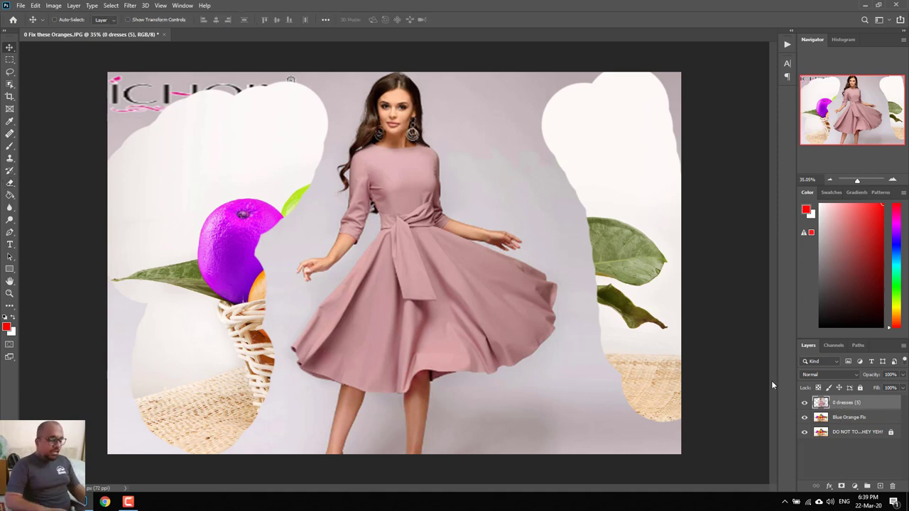
key(ctrl+z)
- Step back one more edit and set the Object Selection Tool to Rectangle mode
key(ctrl+z)
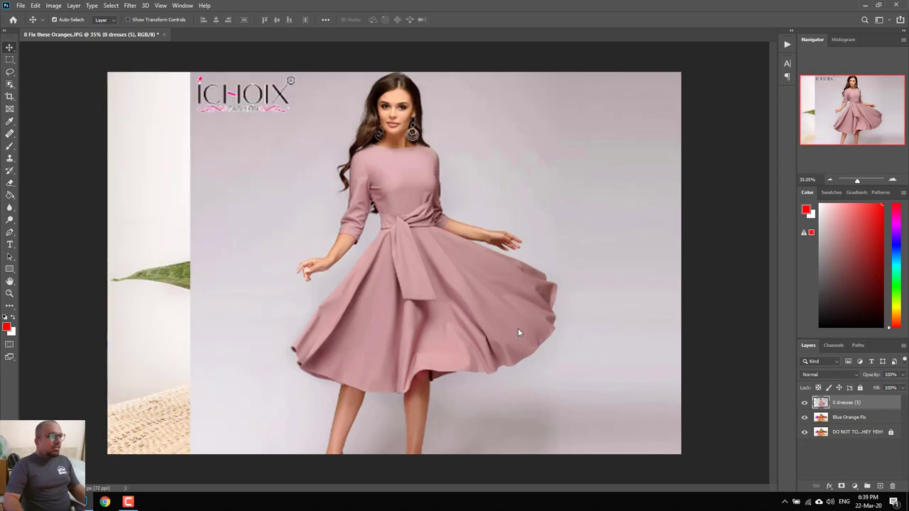
key(ctrl+z)
key(ctrl+z)
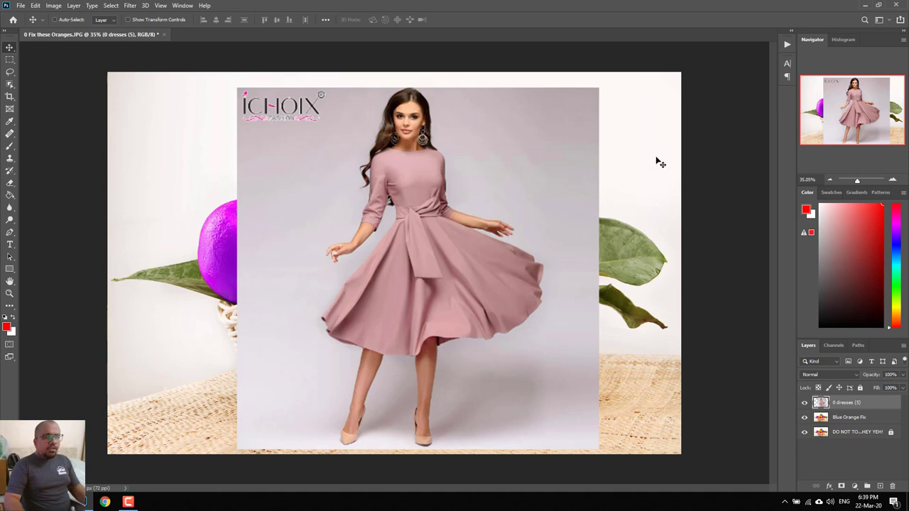
click(9, 84)
right_click(9, 83)
click(30, 86)
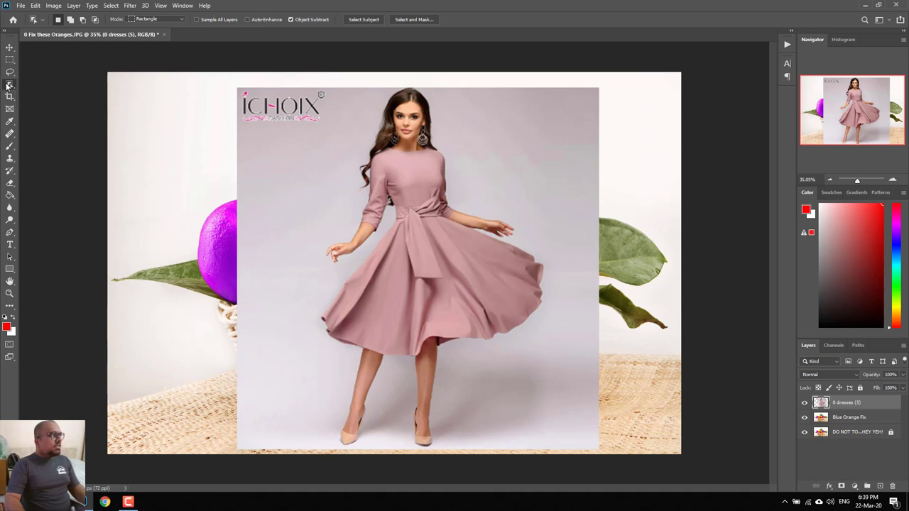
click(163, 20)
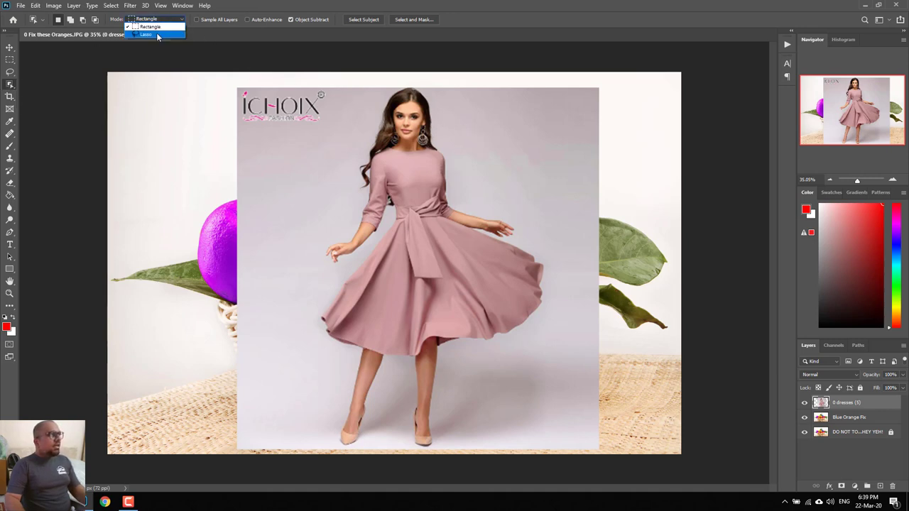
click(158, 34)
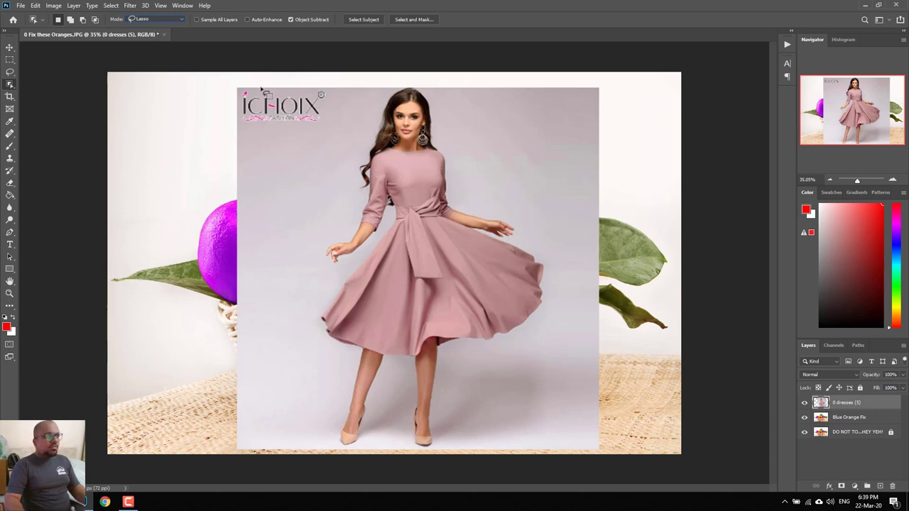
click(149, 22)
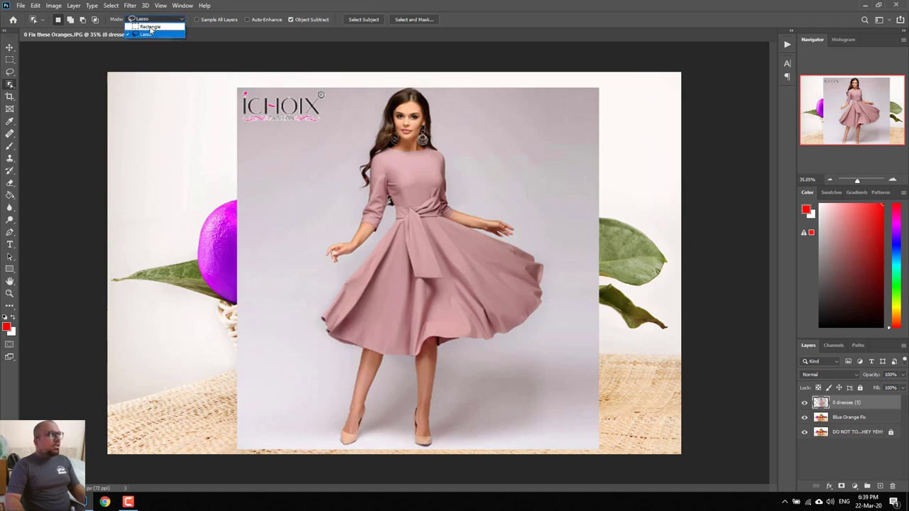
click(149, 27)
- Select the woman, delete her backdrop, and move her over the fruit basket
mouse_move(552, 95)
mouse_down()
mouse_move(334, 440)
mouse_move(306, 447)
mouse_up()
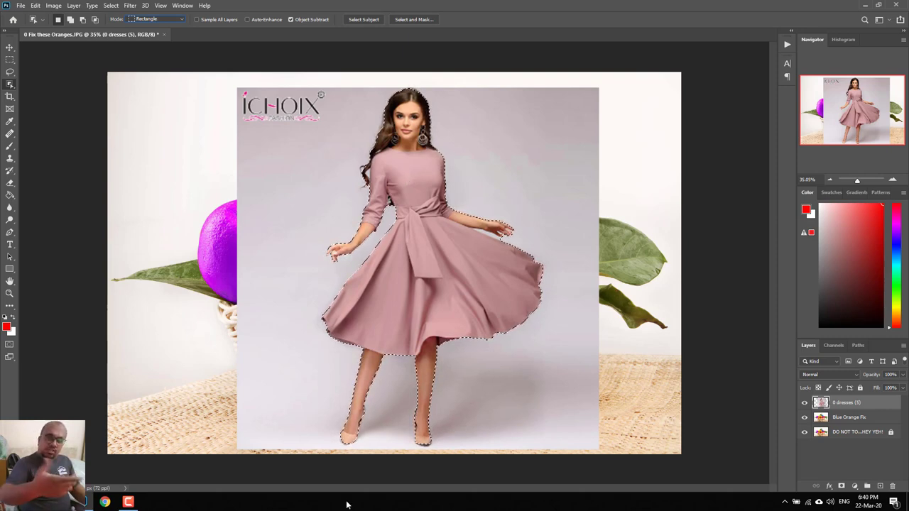
key(ctrl+shift+i)
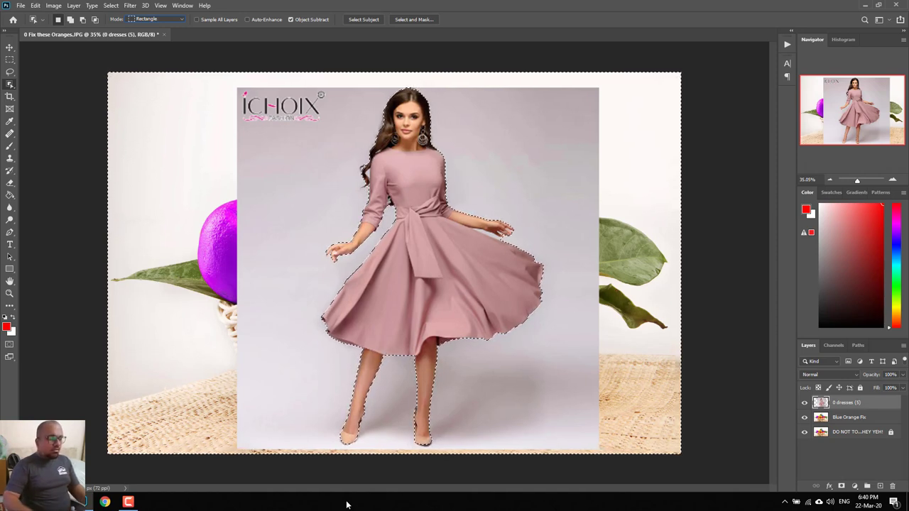
key(ctrl+d)
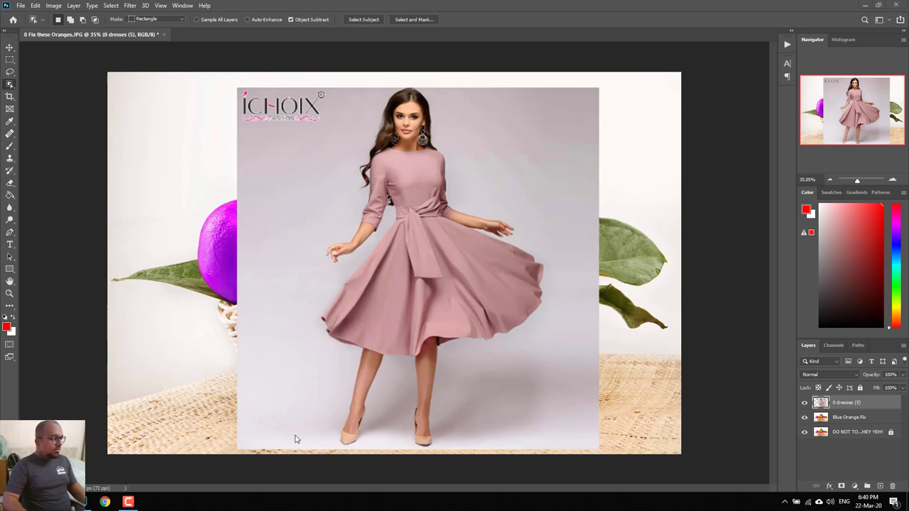
key(ctrl+shift+i)
key(Delete)
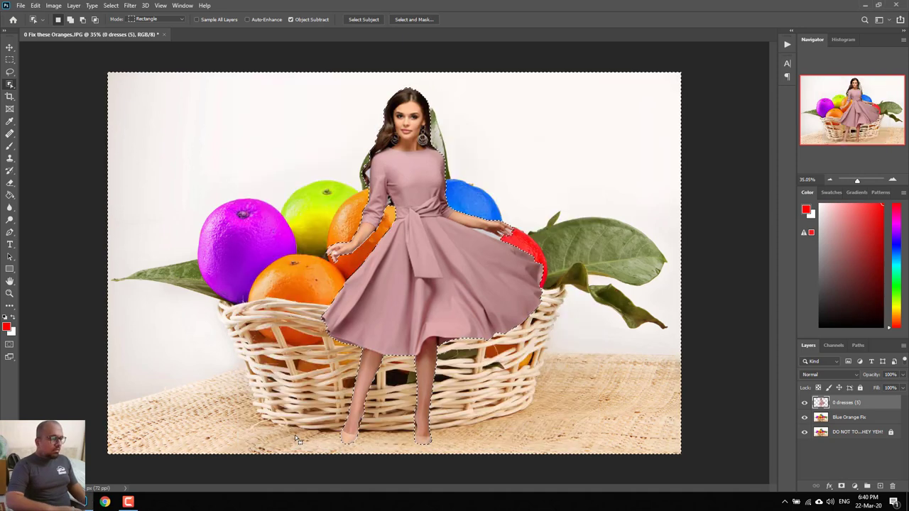
key(ctrl+d)
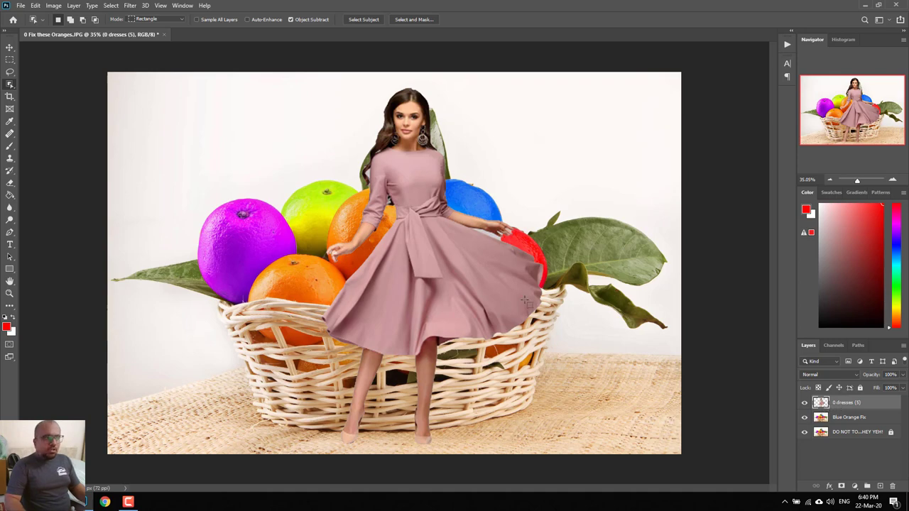
key(v)
mouse_move(435, 232)
mouse_down()
mouse_move(484, 215)
mouse_move(322, 227)
mouse_move(460, 238)
mouse_move(197, 227)
mouse_move(339, 235)
mouse_up()
- Delete the dress layer and apply a +180 Hue shift to the Blue Orange Fix layer
key(Delete)
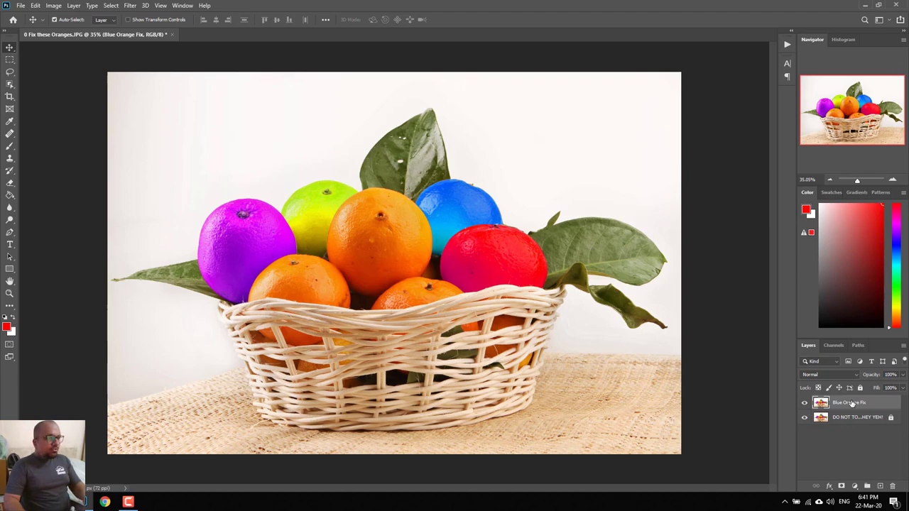
key(ctrl+u)
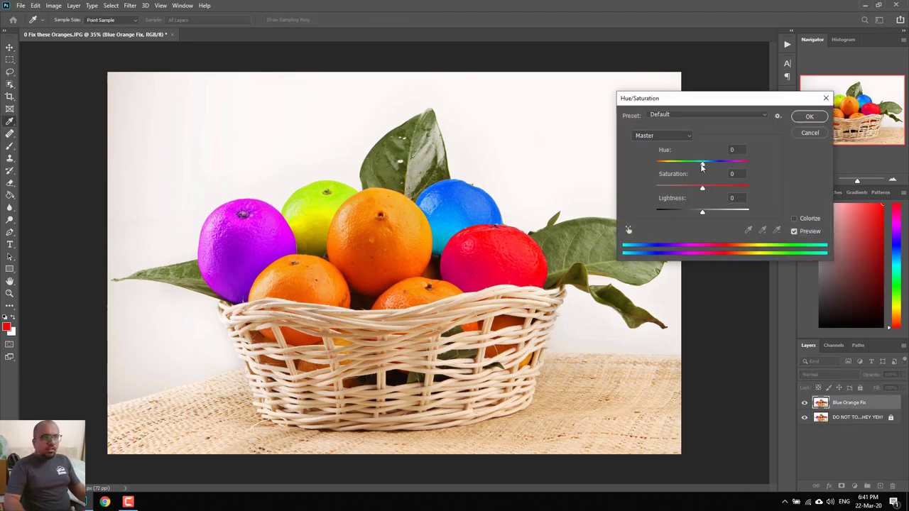
drag(702, 166, 750, 166)
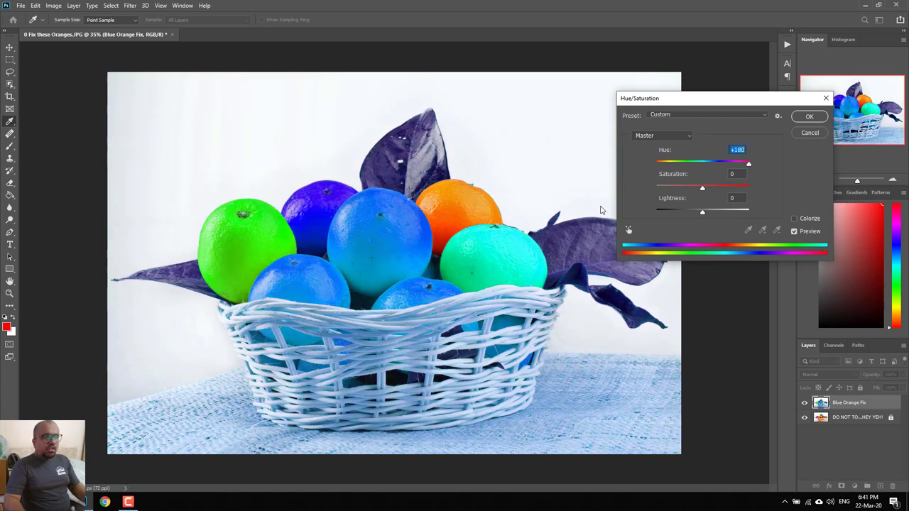
click(810, 118)
- Select the back-right orange with Object Selection, fit the view, and invert the selection
key(ctrl+1)
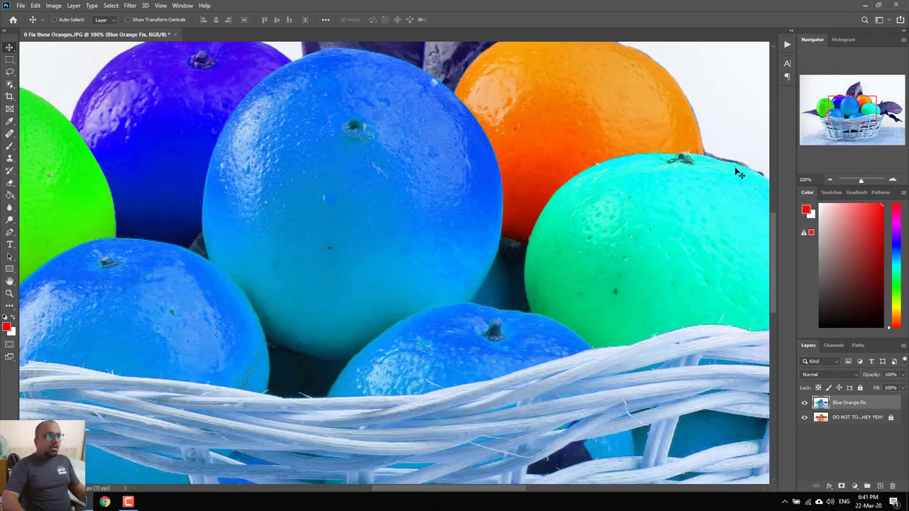
drag(685, 166, 525, 326)
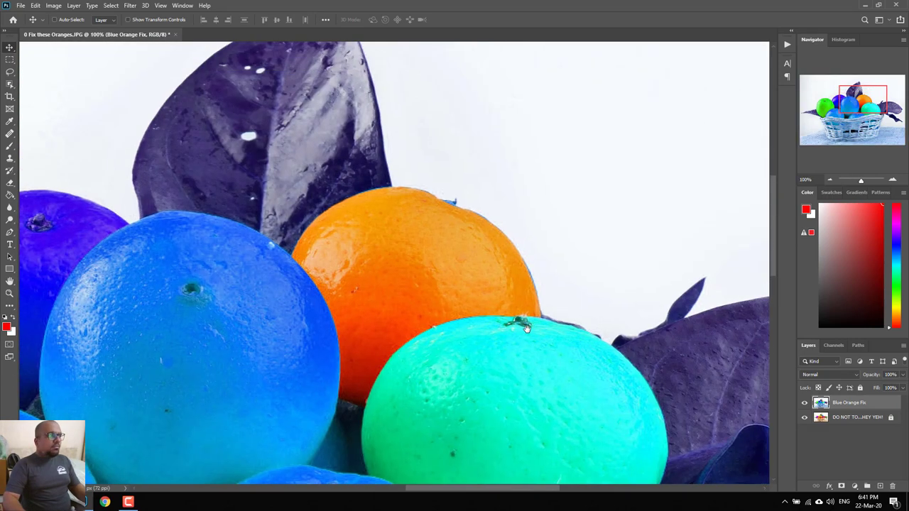
click(9, 84)
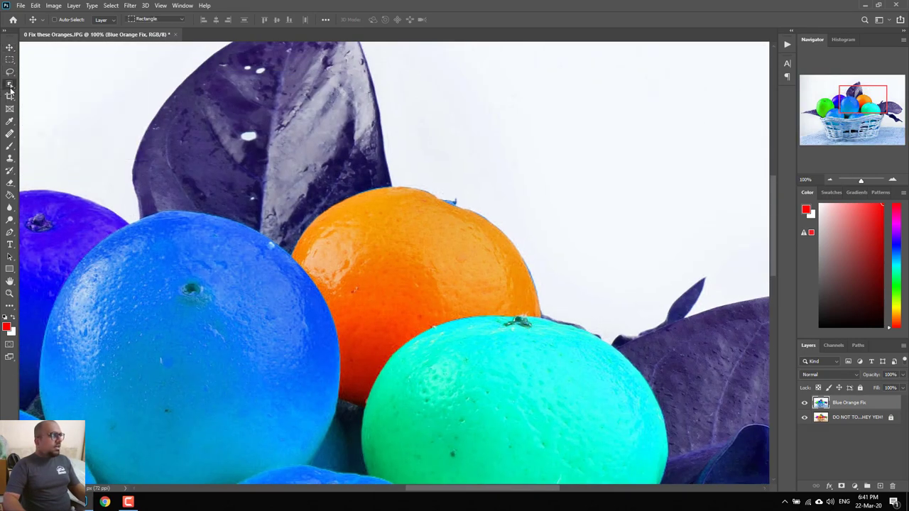
click(31, 86)
mouse_move(252, 177)
mouse_down()
mouse_move(586, 413)
mouse_move(567, 415)
mouse_up()
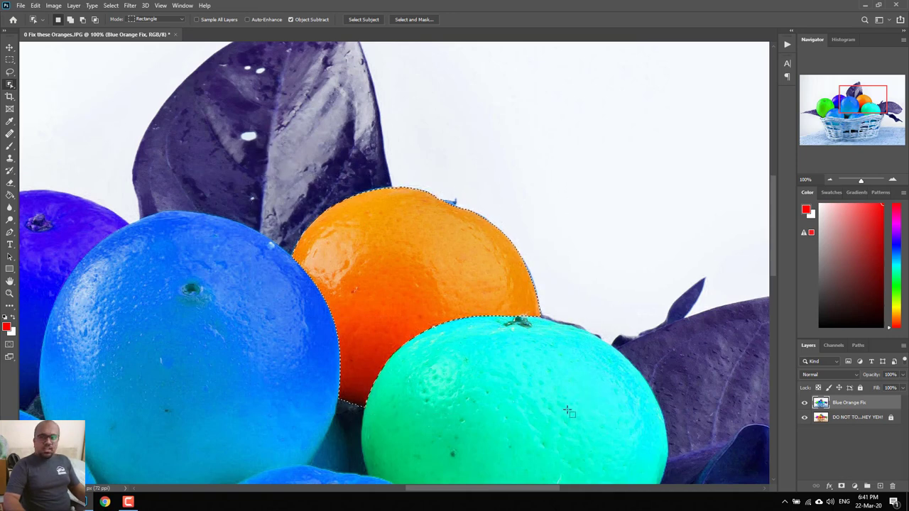
key(ctrl+0)
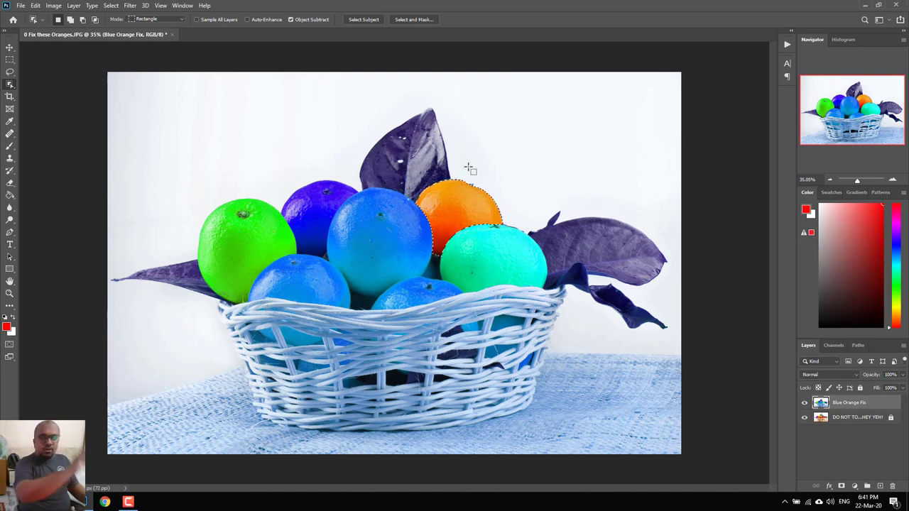
key(ctrl+shift+i)
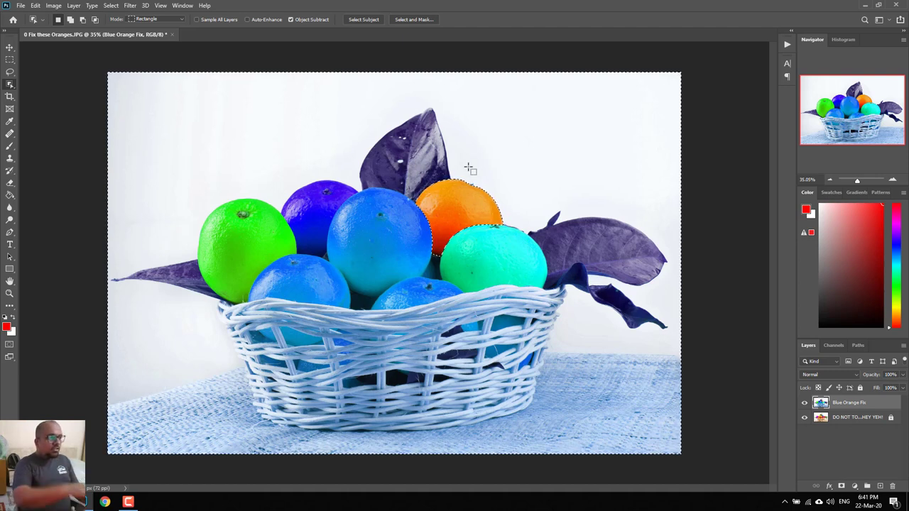
key(Delete)
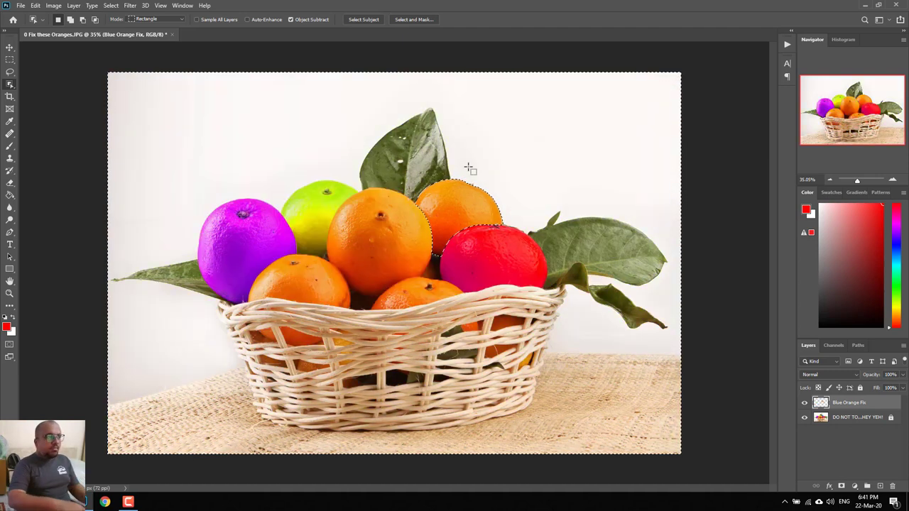
key(ctrl+d)
key(v)
key(ctrl+1)
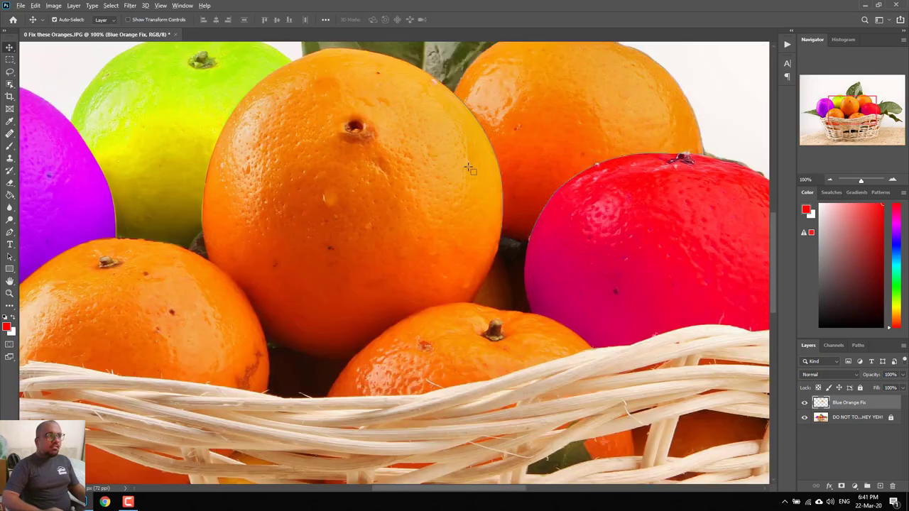
drag(633, 221, 581, 332)
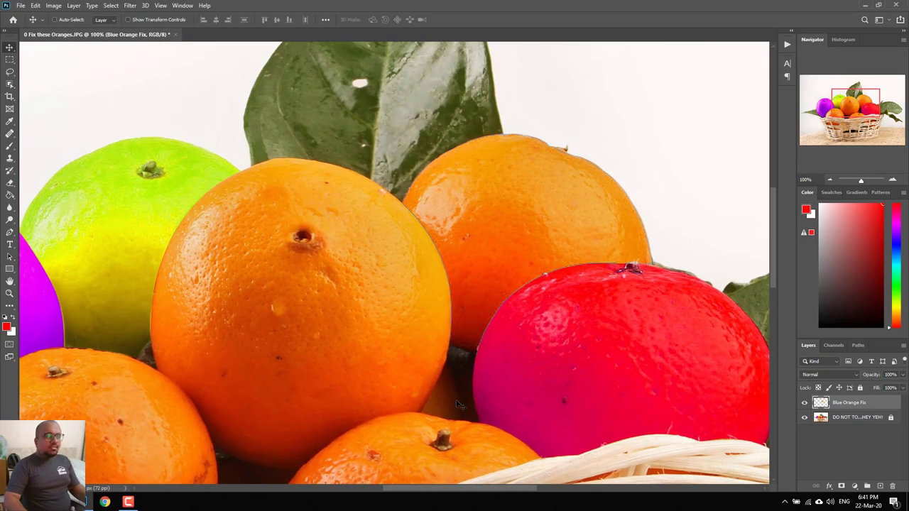
scroll(518, 328, up, 8)
drag(655, 331, 602, 322)
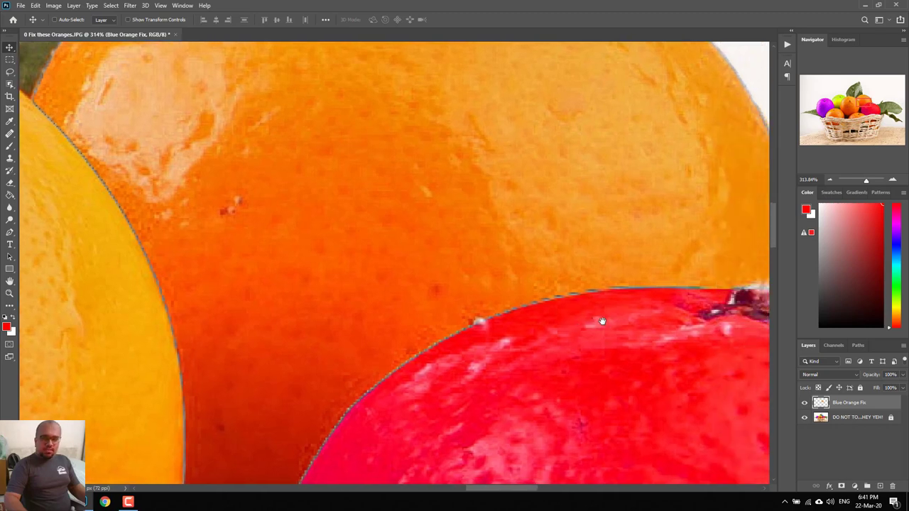
key(ctrl+1)
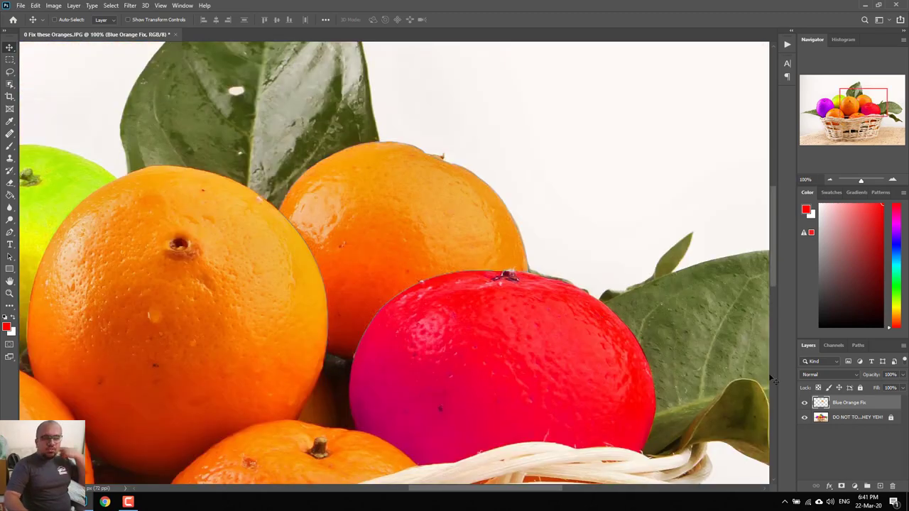
click(856, 419)
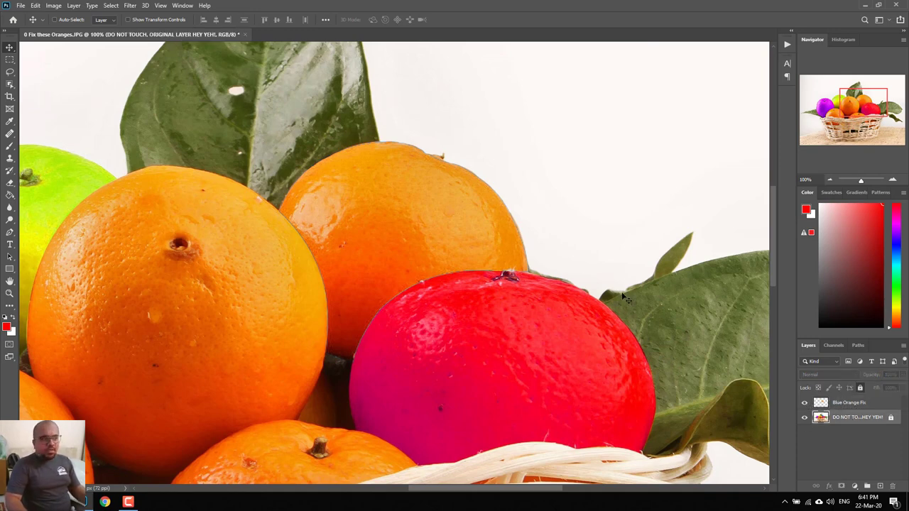
scroll(628, 300, down, 3)
click(870, 404)
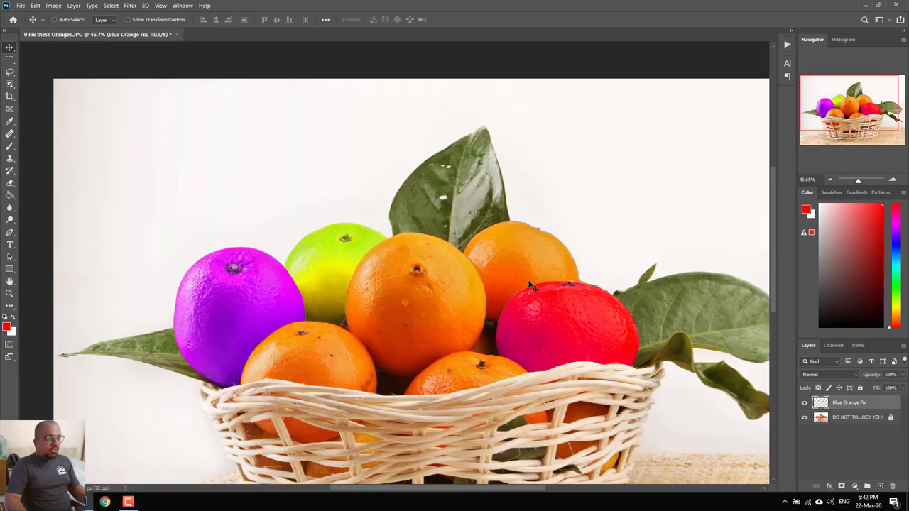
drag(530, 284, 658, 267)
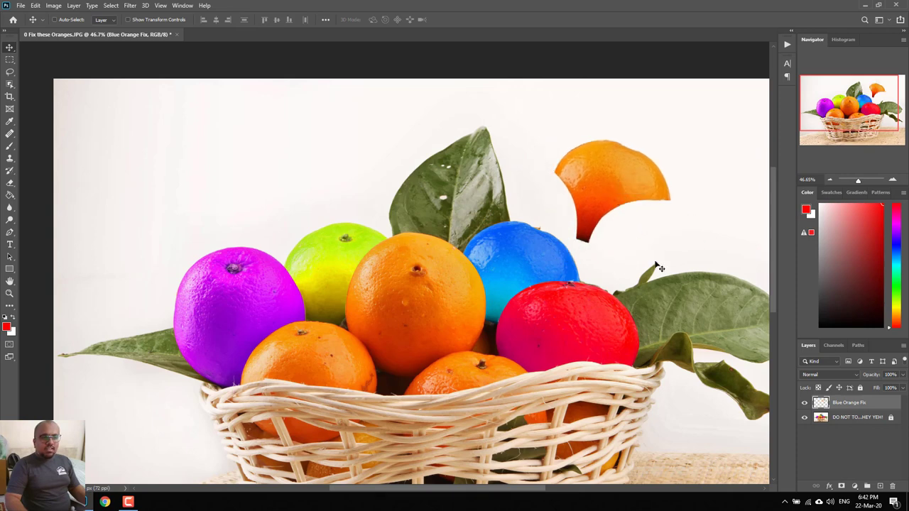
mouse_move(621, 189)
mouse_down()
mouse_move(519, 268)
mouse_move(528, 267)
mouse_up()
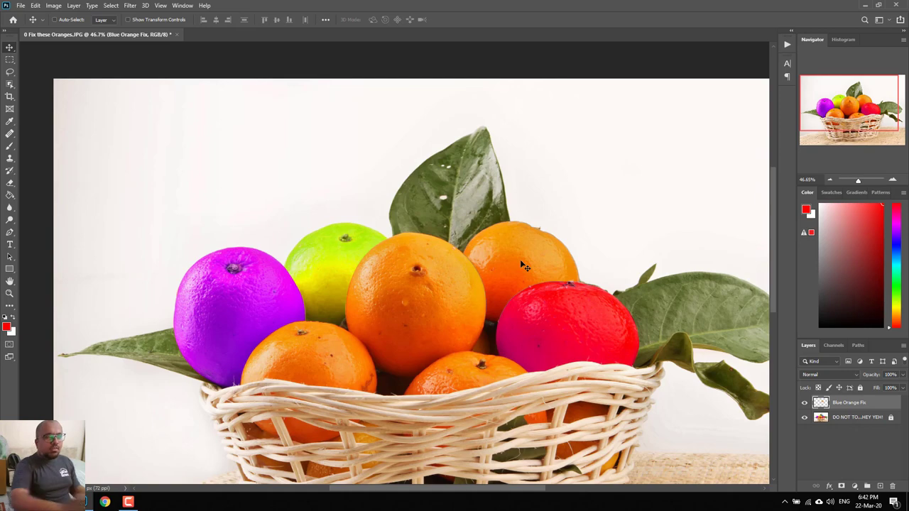
- Zoom in and out on the image, try a whole-image hue shift, then undo it
scroll(463, 339, up, 3)
scroll(561, 307, up, 1)
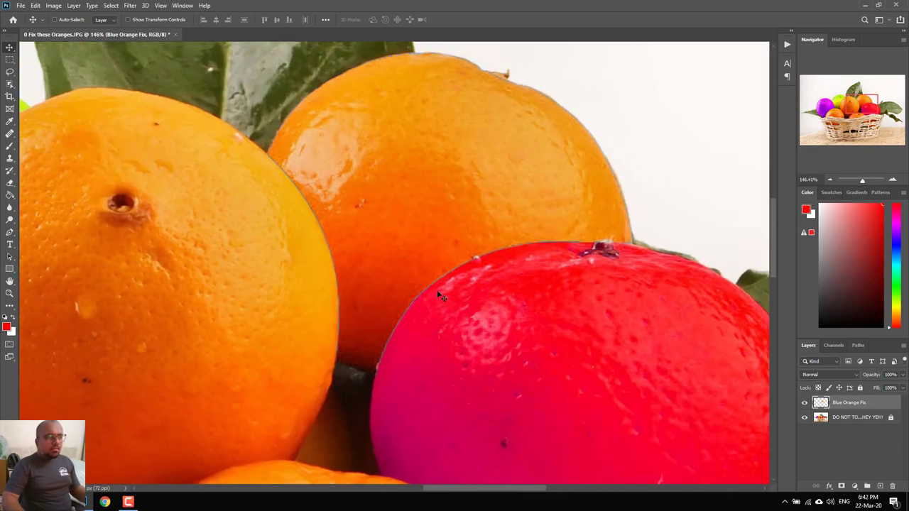
scroll(561, 326, down, 2)
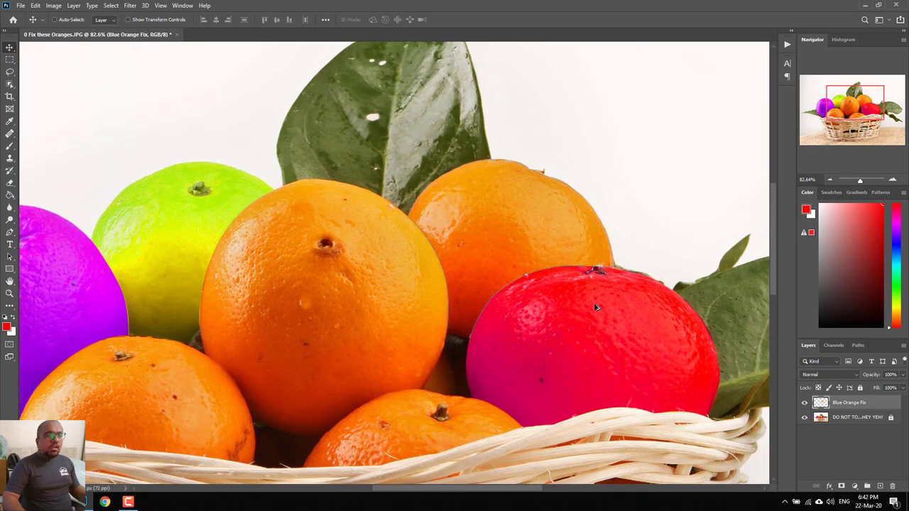
scroll(619, 381, down, 1)
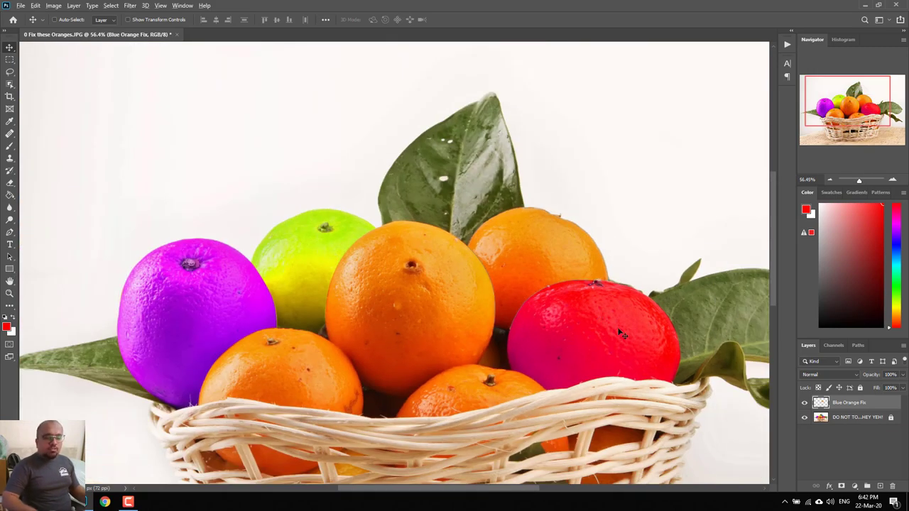
key(ctrl+1)
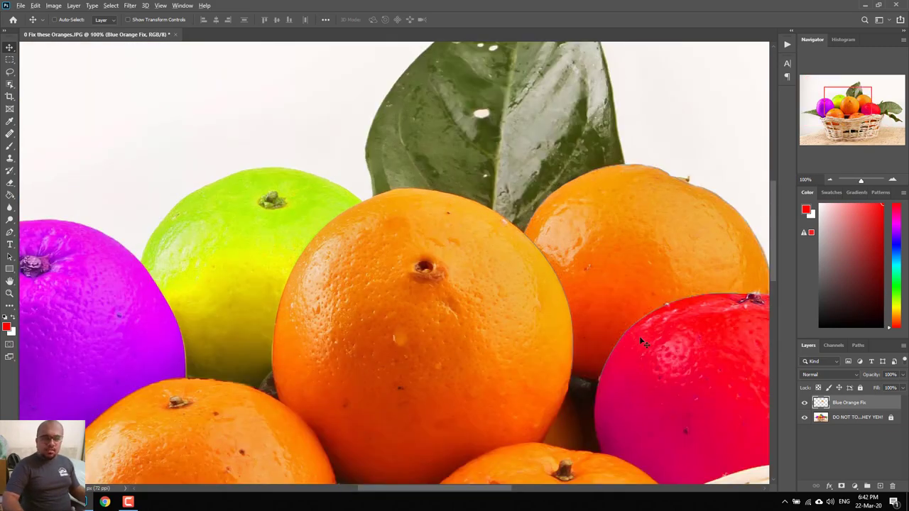
key(ctrl+0)
key(ctrl+v)
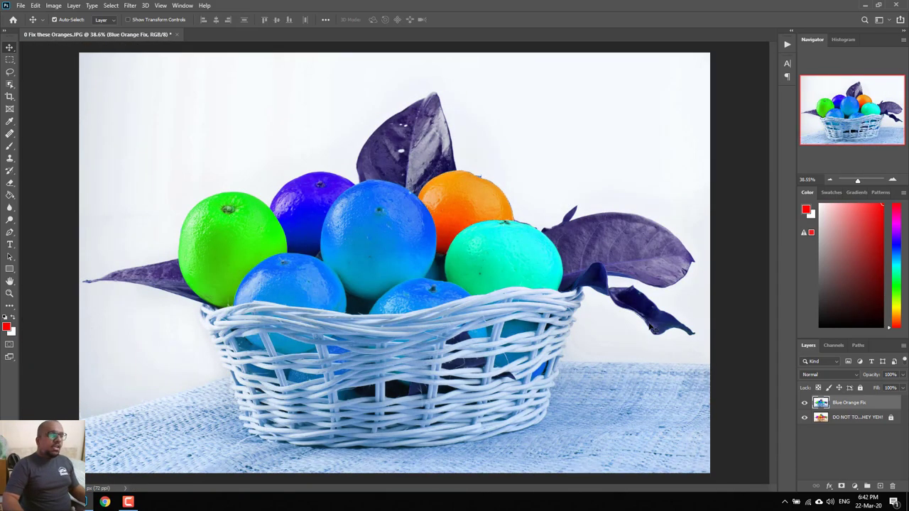
key(ctrl+z)
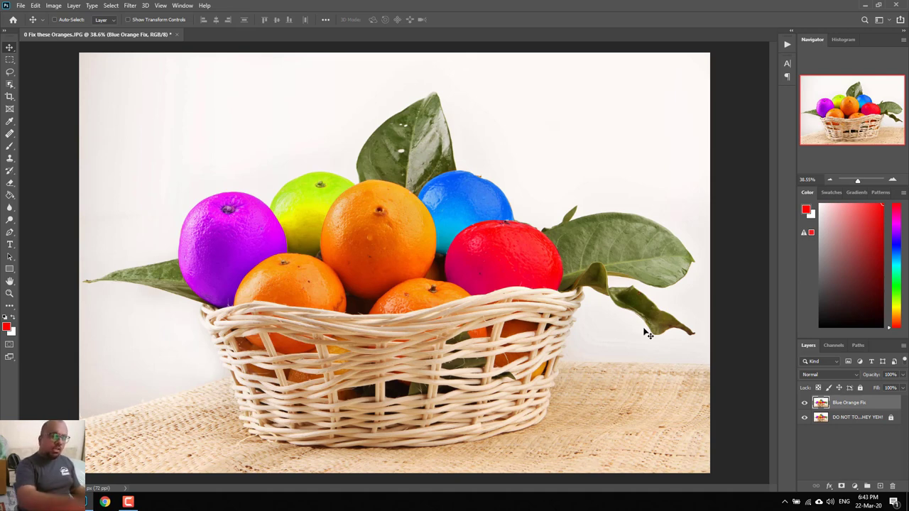
- Draw a rough Lasso selection along the blue orange's top edge
click(12, 72)
click(22, 72)
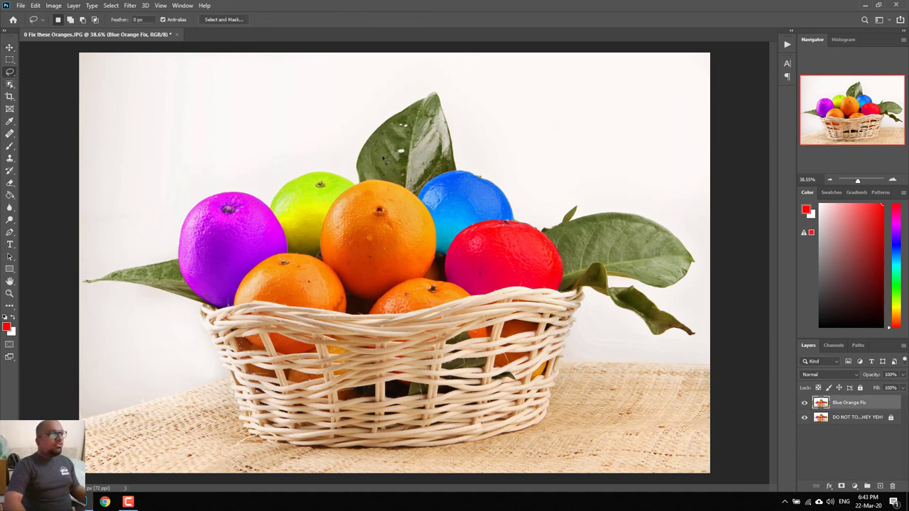
scroll(478, 211, up, 5)
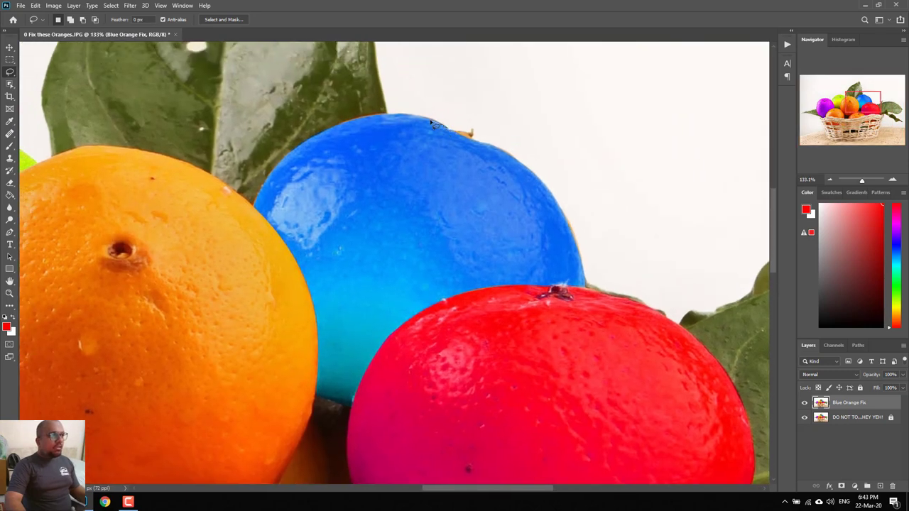
drag(431, 123, 307, 129)
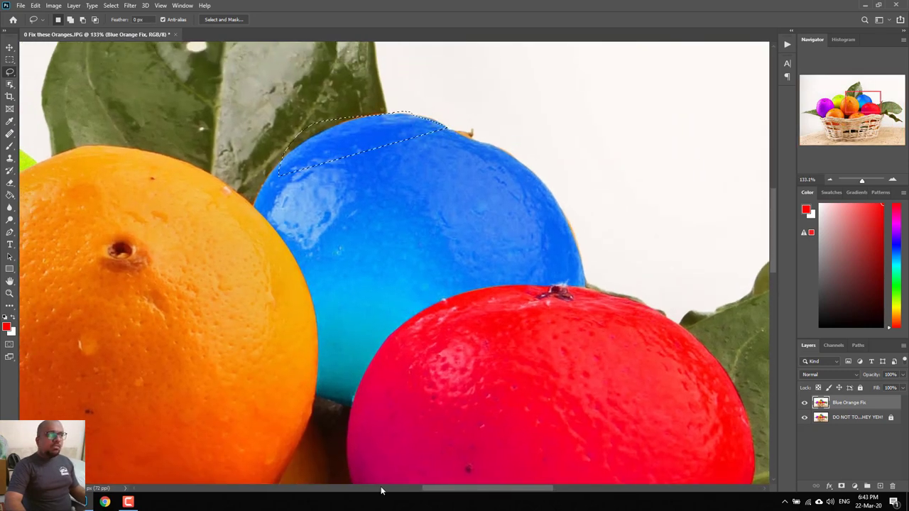
drag(279, 177, 359, 469)
- Switch between Polygonal Lasso and Lasso, drawing and clearing a test selection
right_click(9, 73)
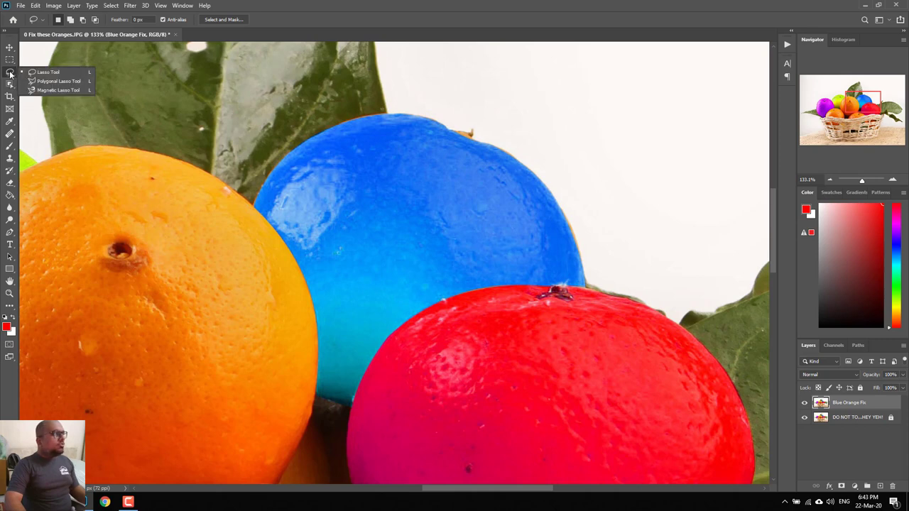
click(56, 81)
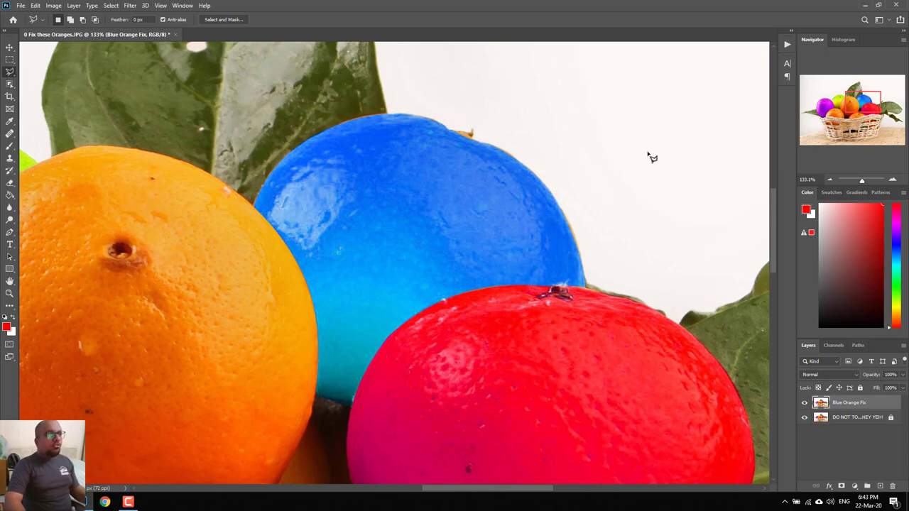
right_click(10, 73)
click(43, 73)
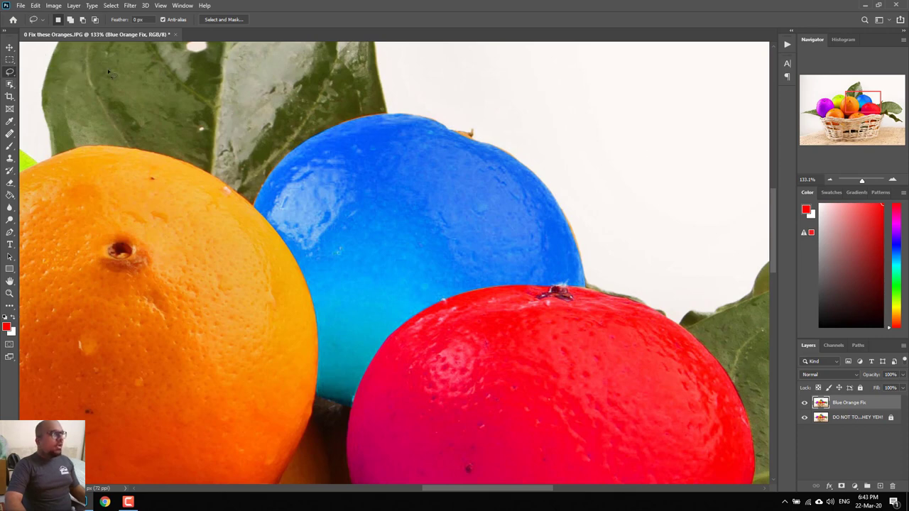
mouse_move(711, 188)
mouse_down()
mouse_move(565, 129)
mouse_move(637, 254)
mouse_move(700, 219)
mouse_move(710, 178)
mouse_up()
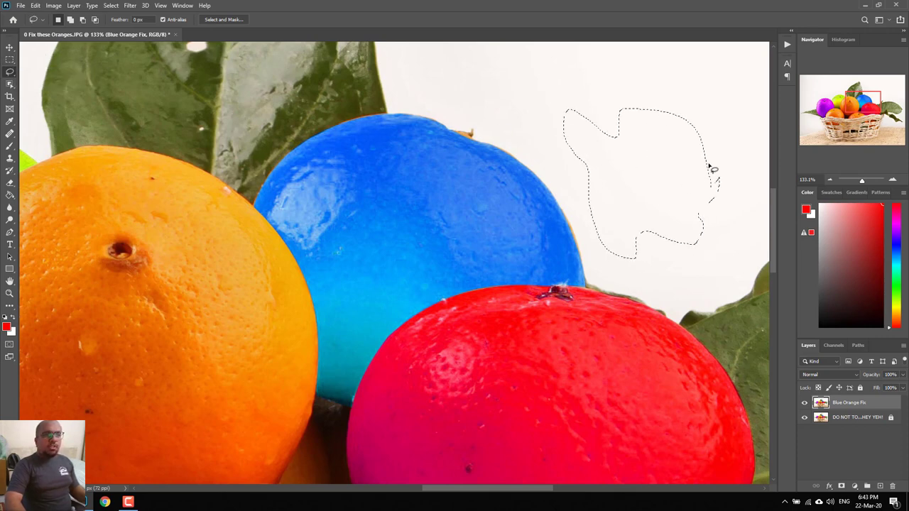
right_click(10, 72)
click(53, 81)
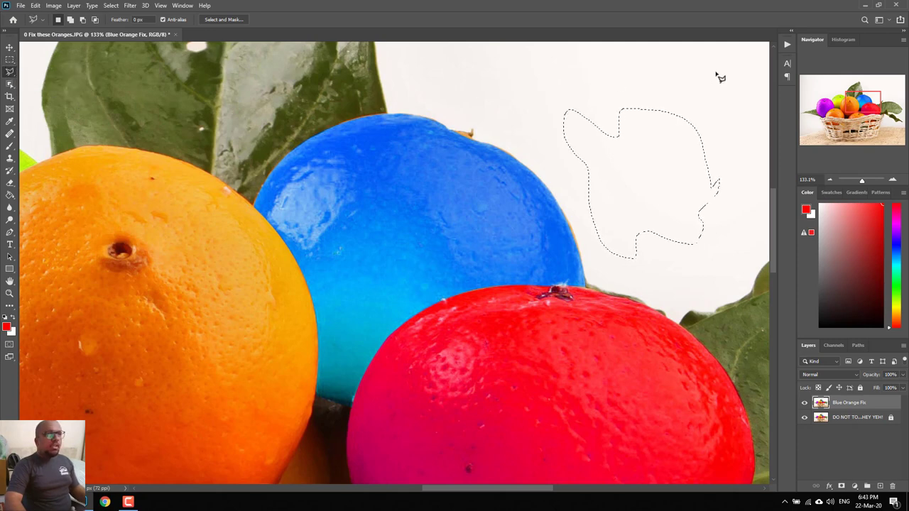
click(747, 82)
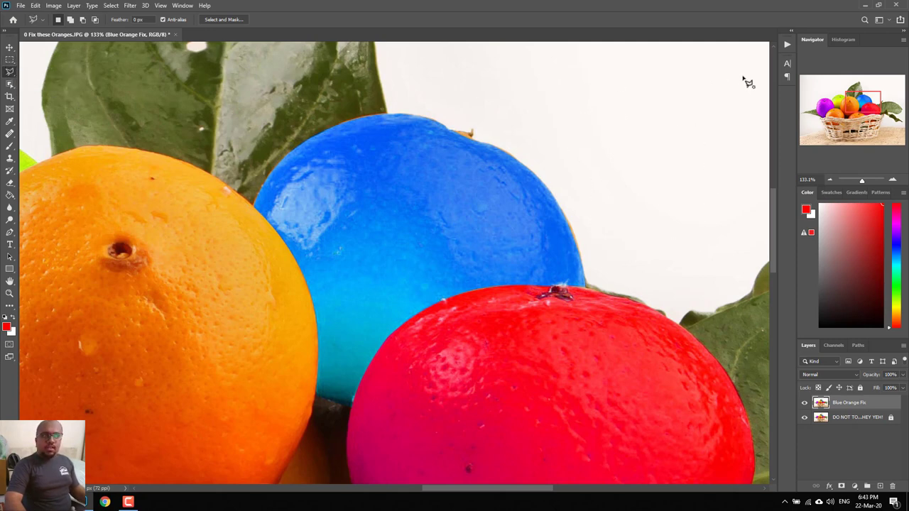
- Draw a four-corner Polygonal Lasso selection reaching the blue orange's right side
click(743, 76)
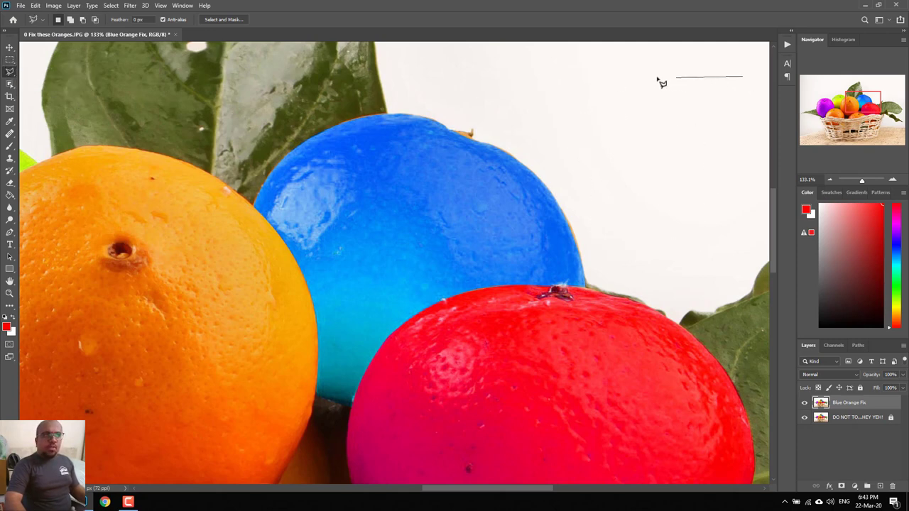
click(457, 66)
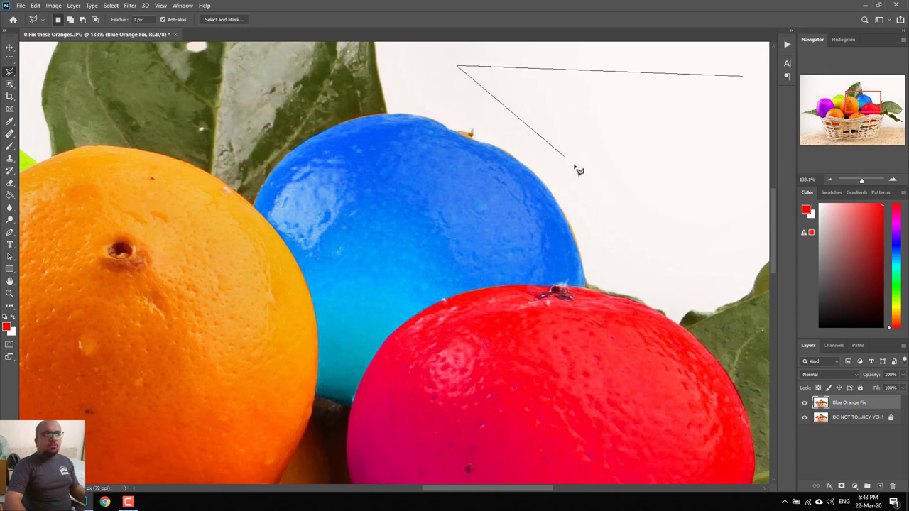
click(605, 216)
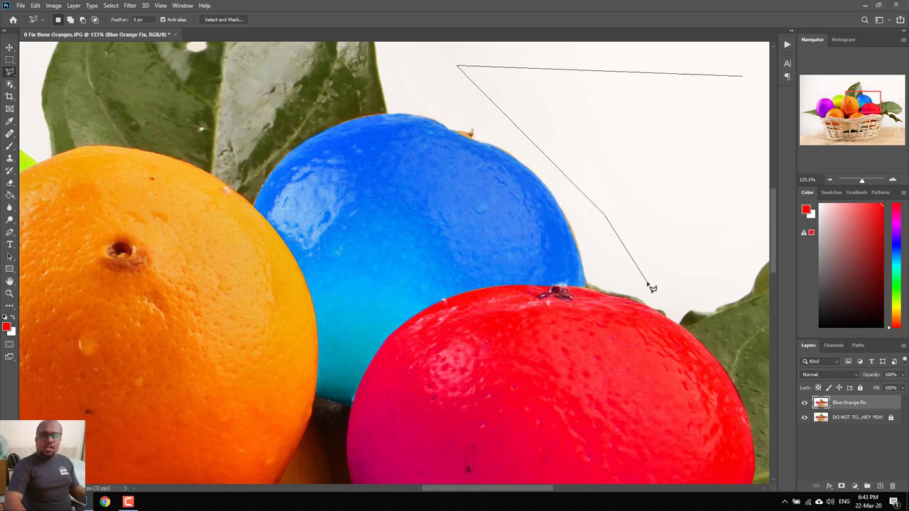
click(728, 147)
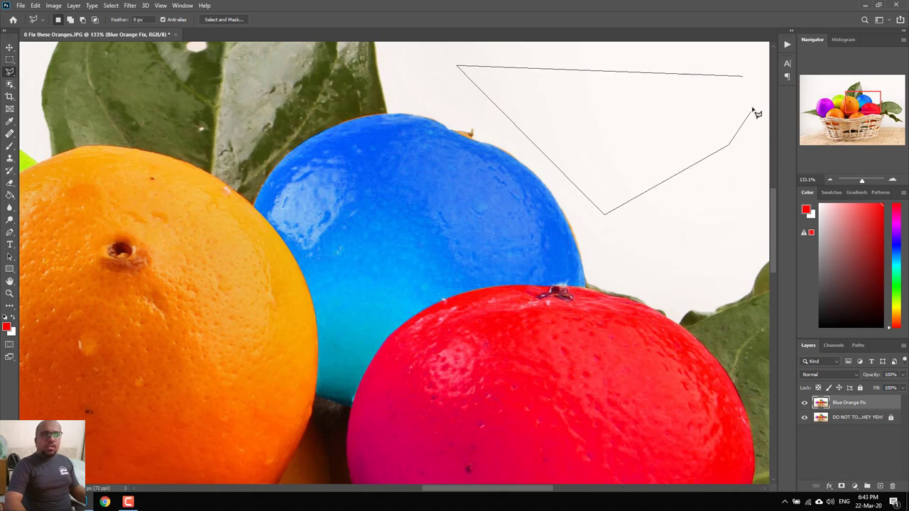
click(744, 75)
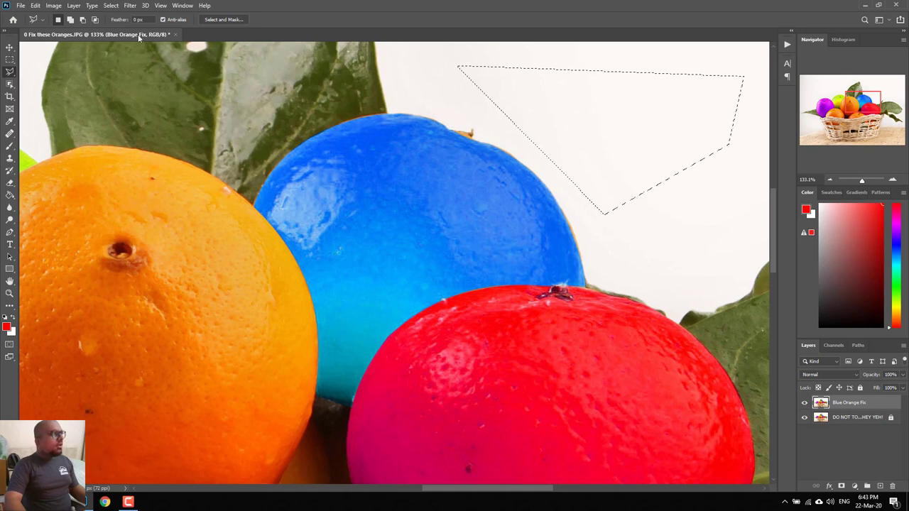
- Switch to Magnetic Lasso, deselect, and anchor it on the blue orange's top edge
right_click(11, 73)
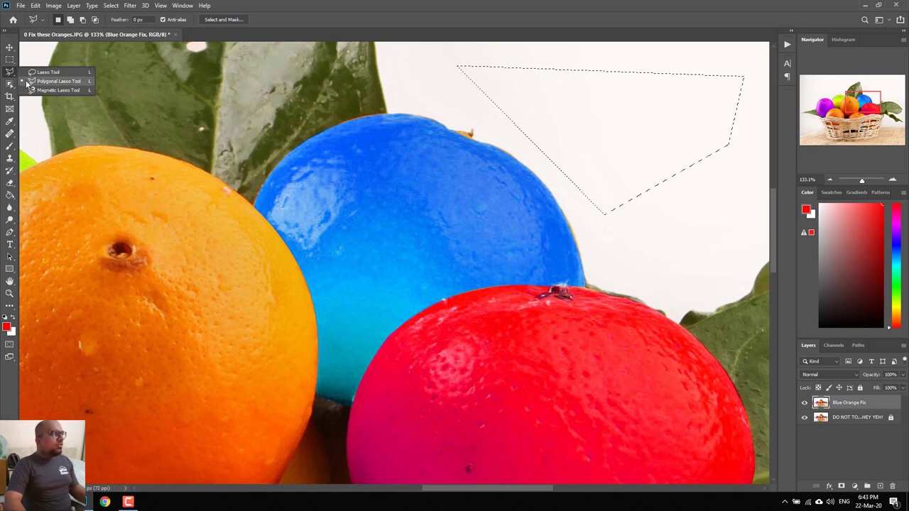
click(57, 90)
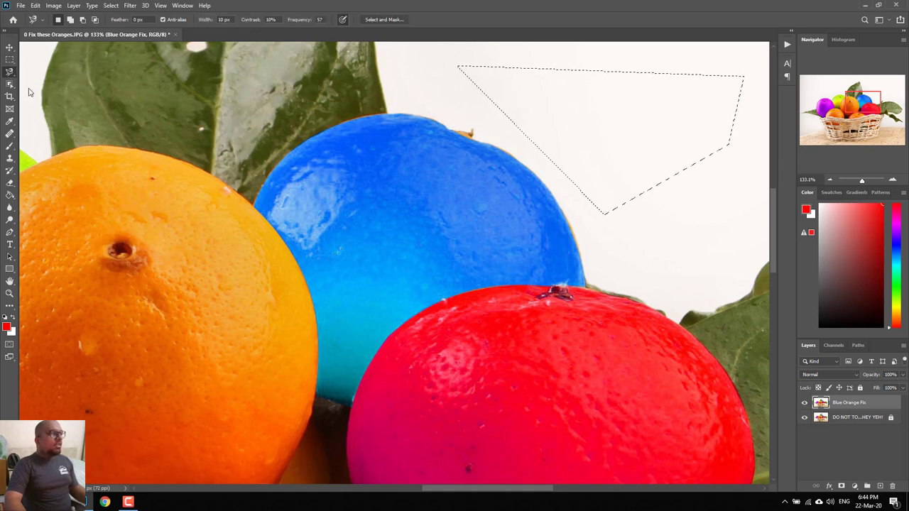
key(ctrl+d)
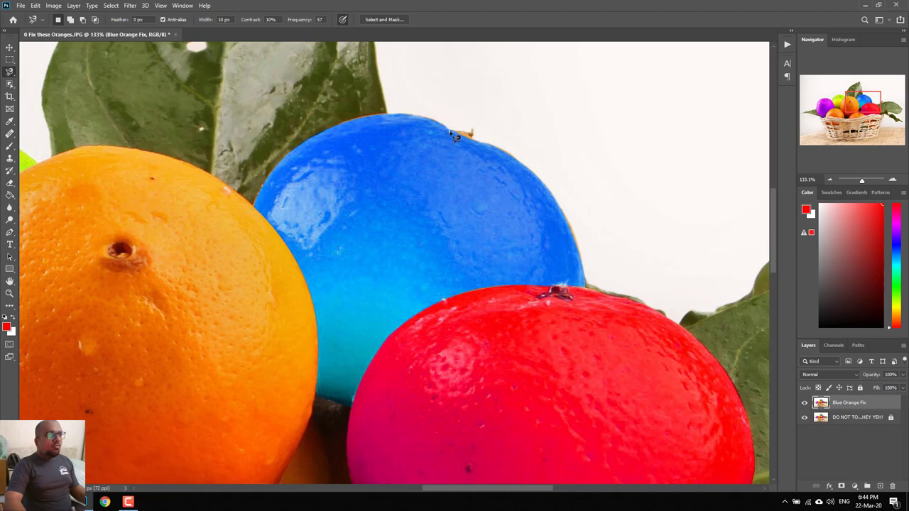
click(448, 130)
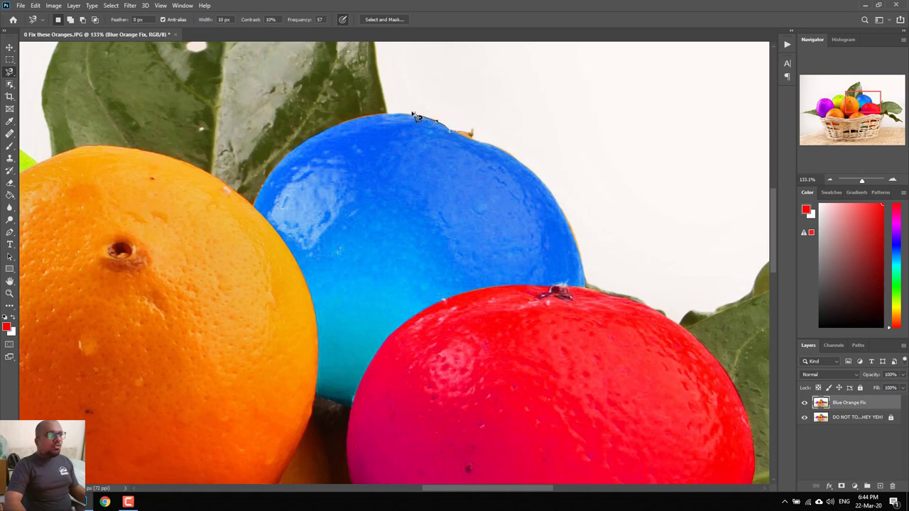
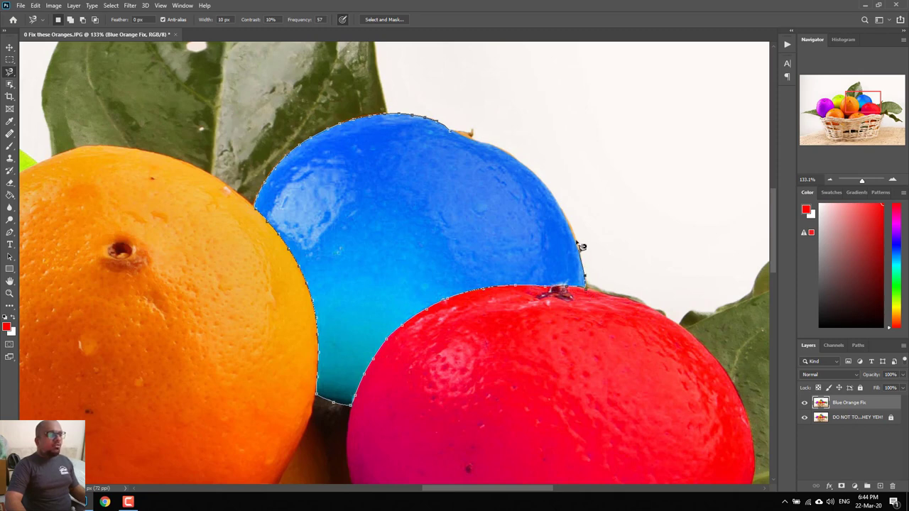
- Close the Magnetic Lasso outline around the blue orange, deselect it, and bring up the lasso variants
double_click(458, 137)
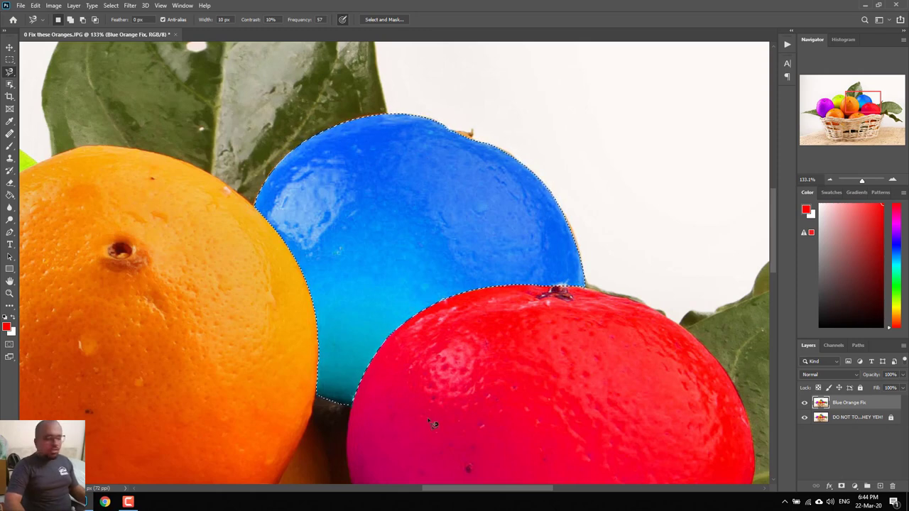
key(ctrl+d)
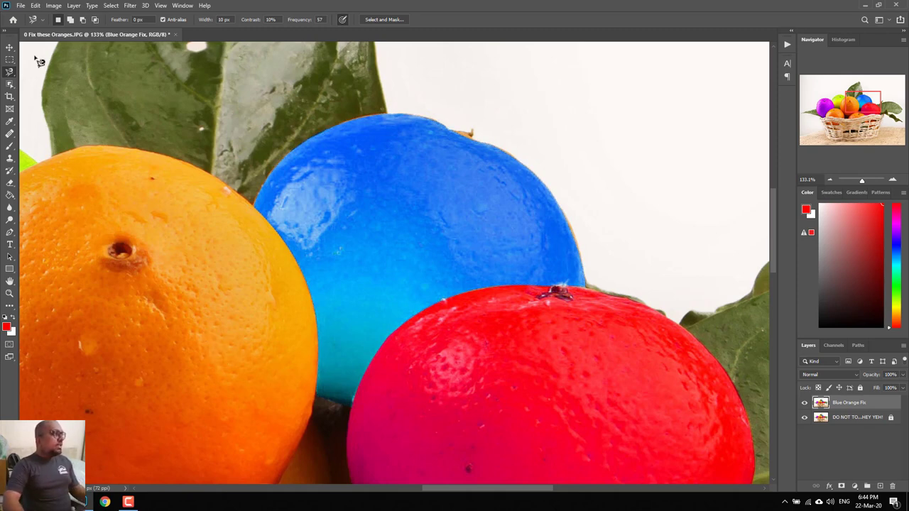
right_click(14, 74)
- Draw a closed four-point Pen path in the white background beside the blue orange and check it in Paths
click(29, 73)
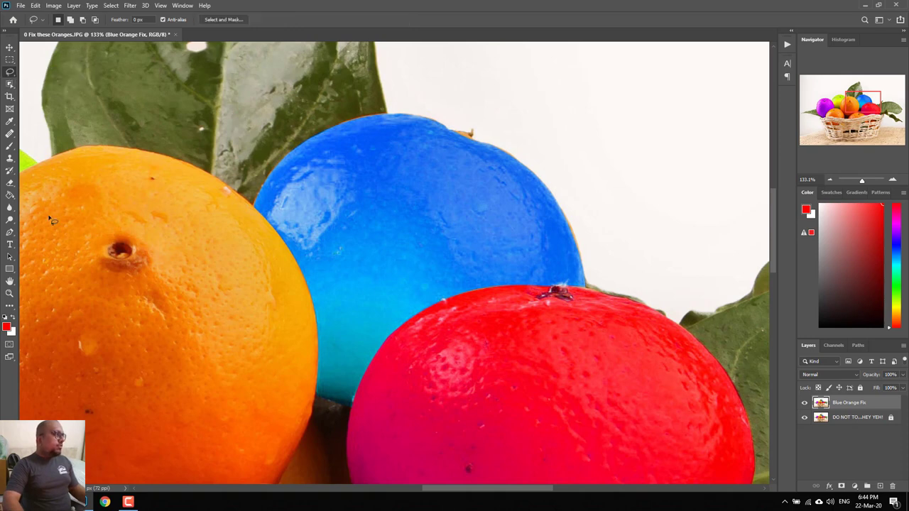
key(p)
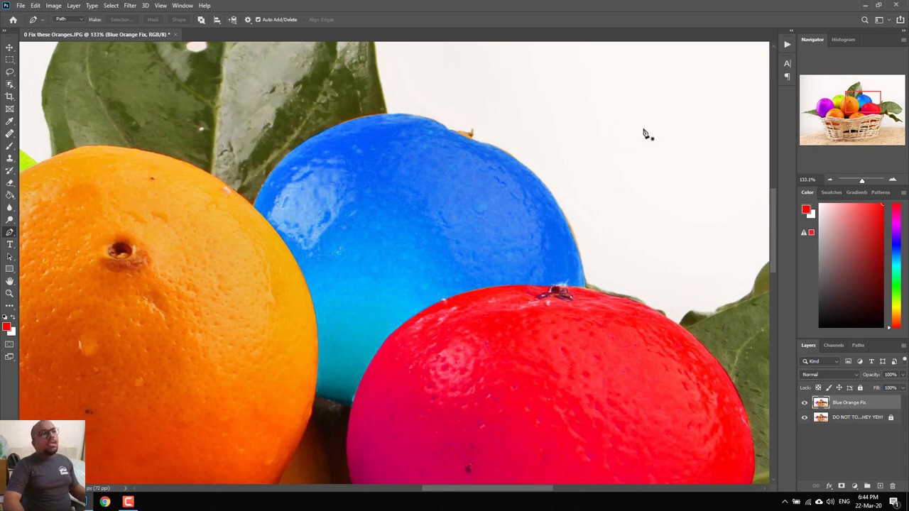
click(730, 61)
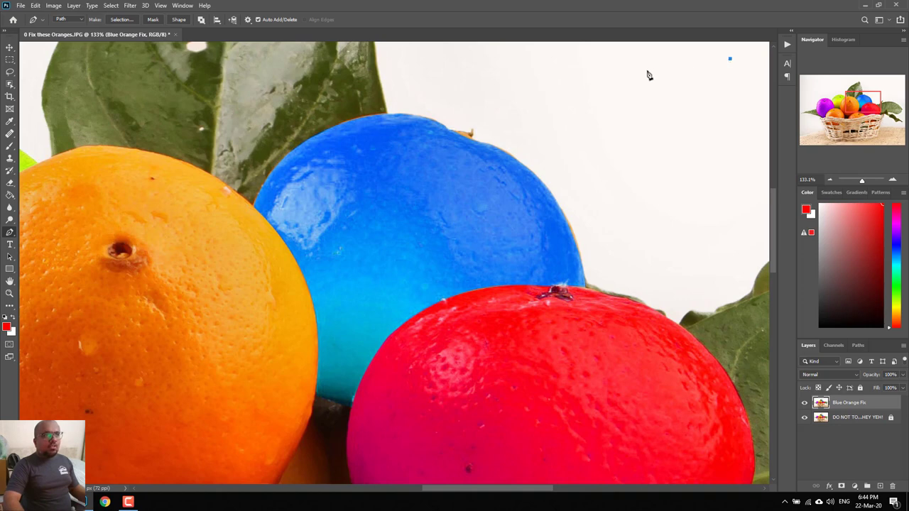
click(455, 67)
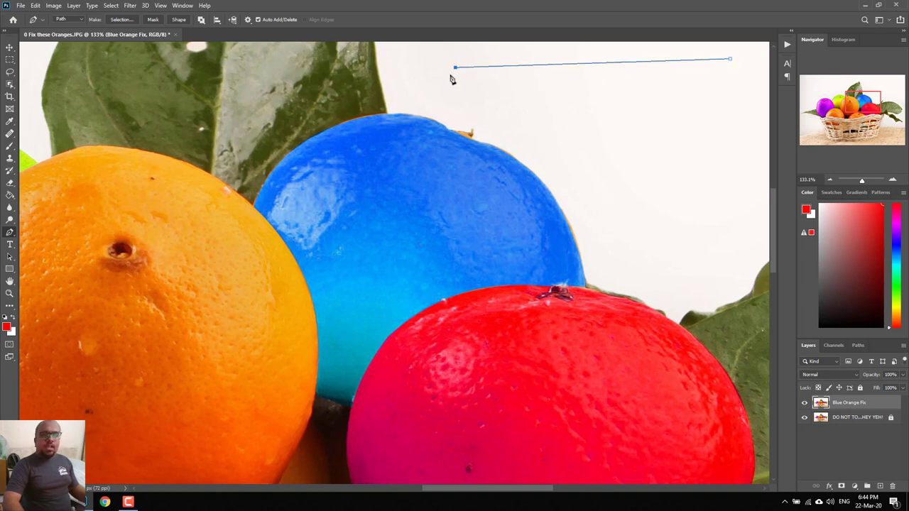
click(593, 200)
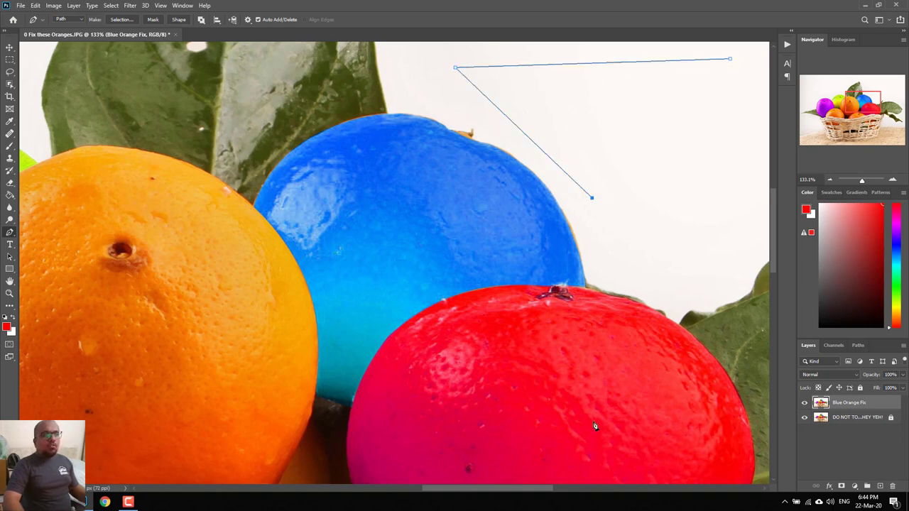
click(726, 131)
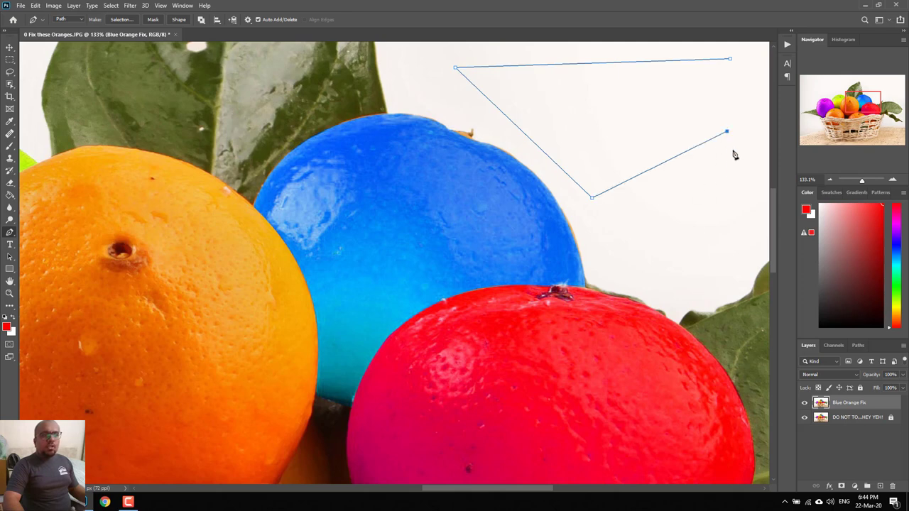
click(731, 61)
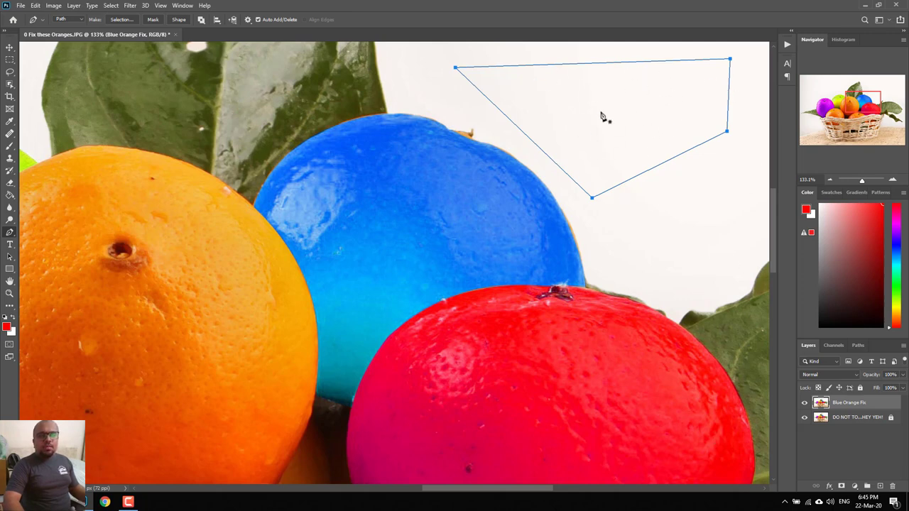
click(859, 346)
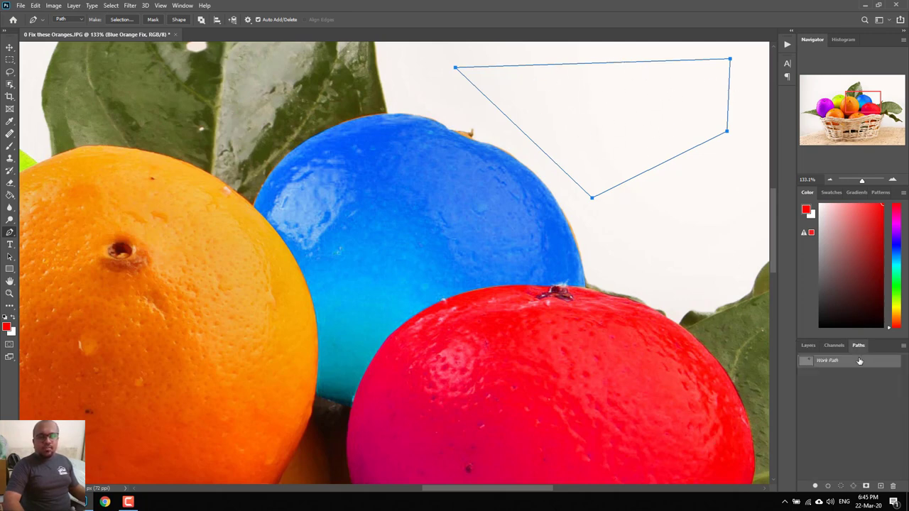
click(809, 346)
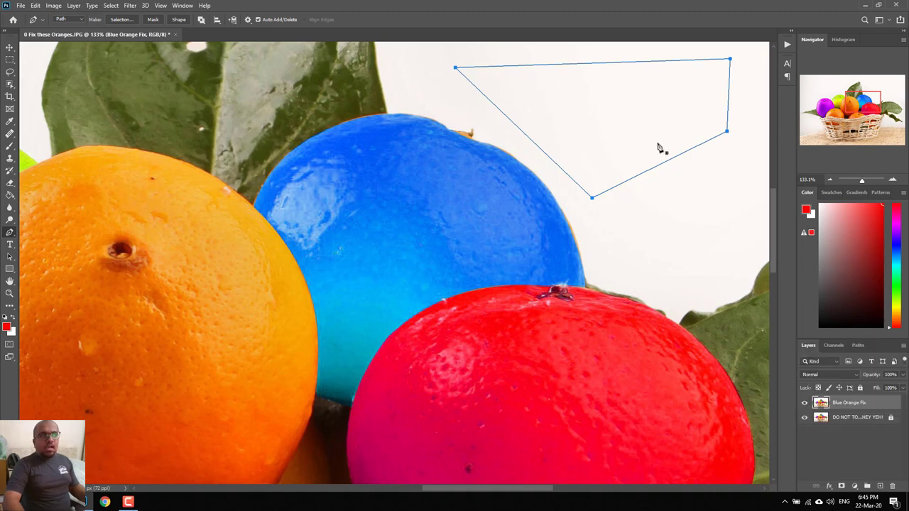
- Make a selection from the path with Feather 0, then undo it
right_click(622, 133)
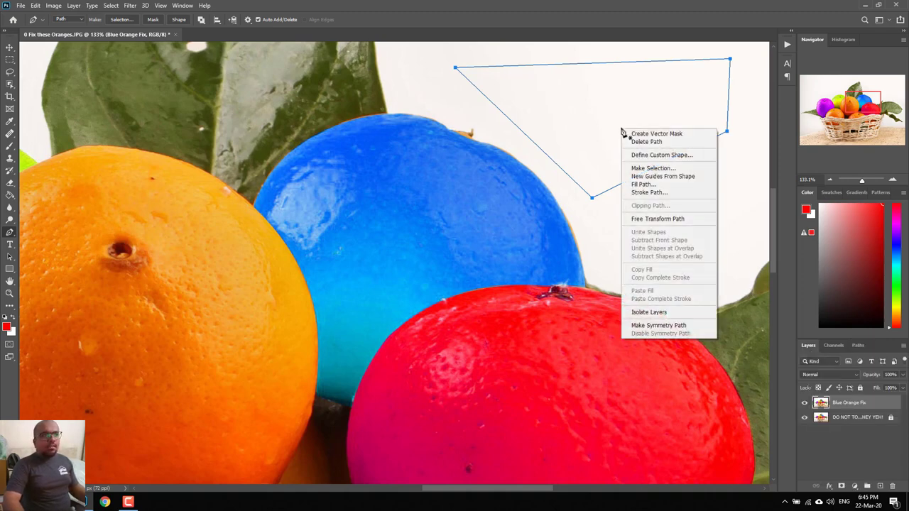
click(656, 169)
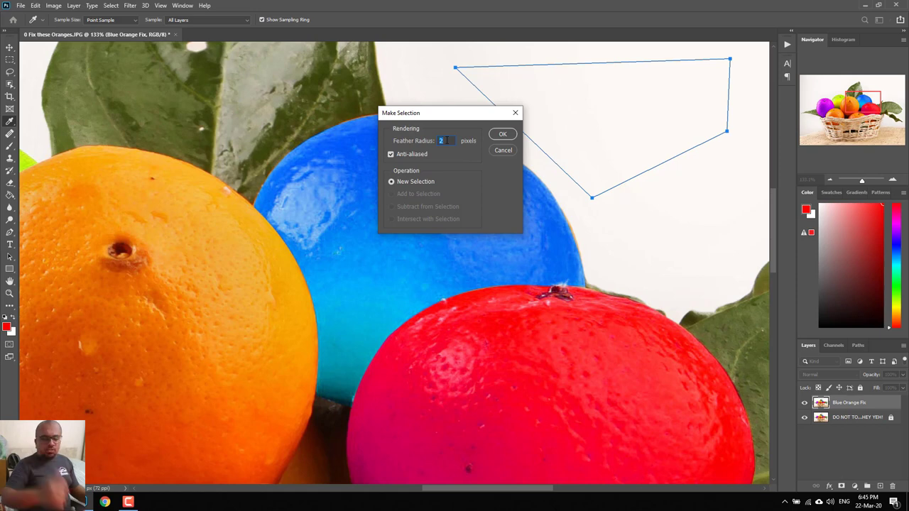
text(0)
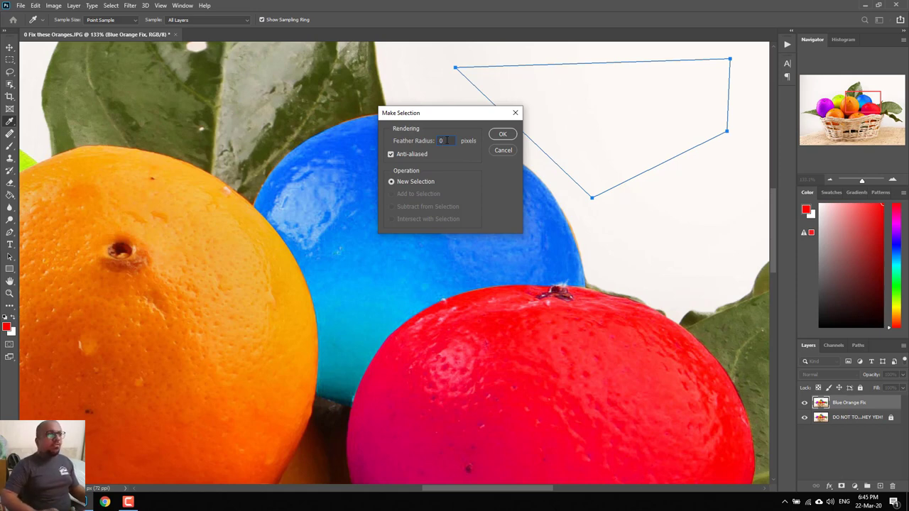
key(Return)
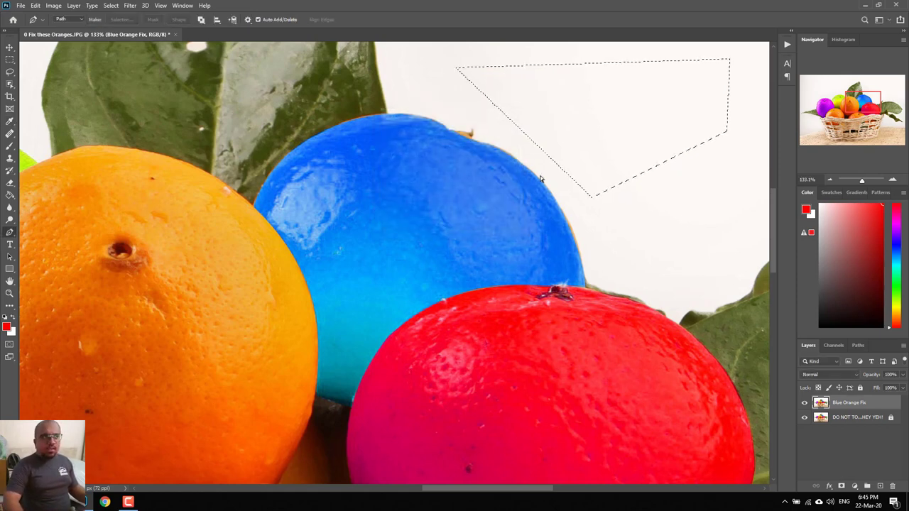
key(ctrl+z)
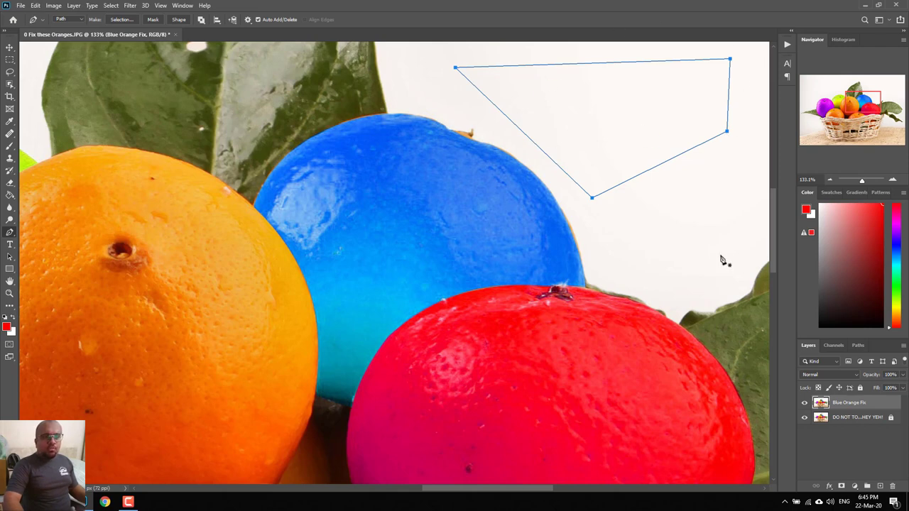
- Load the Work Path as a selection from the Paths panel, then deselect
click(857, 345)
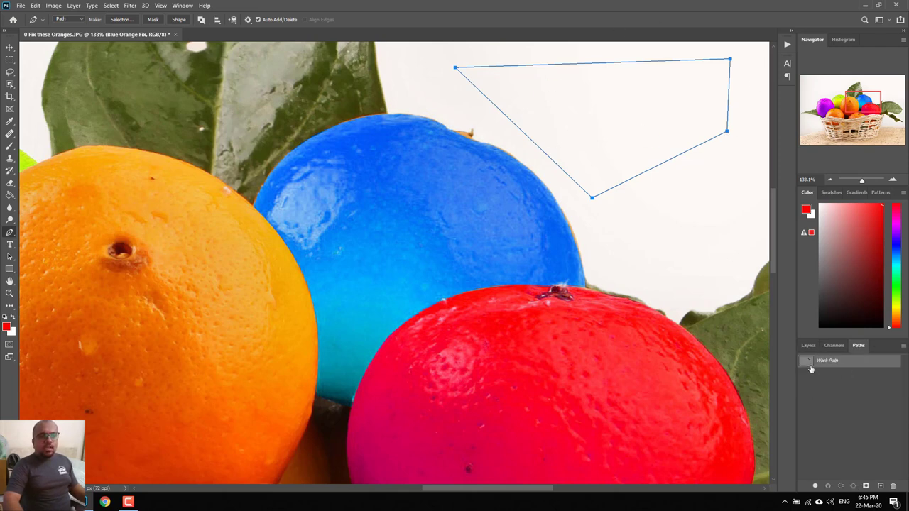
ctrl+click(810, 363)
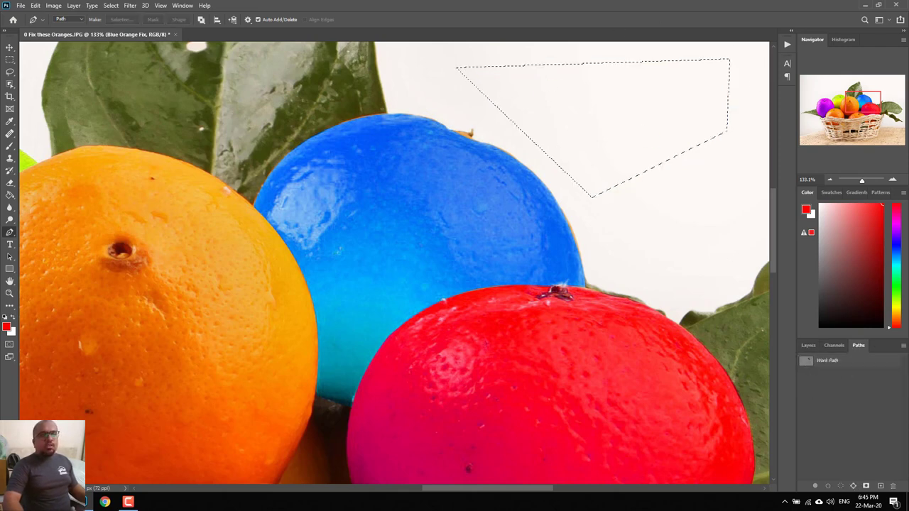
click(803, 345)
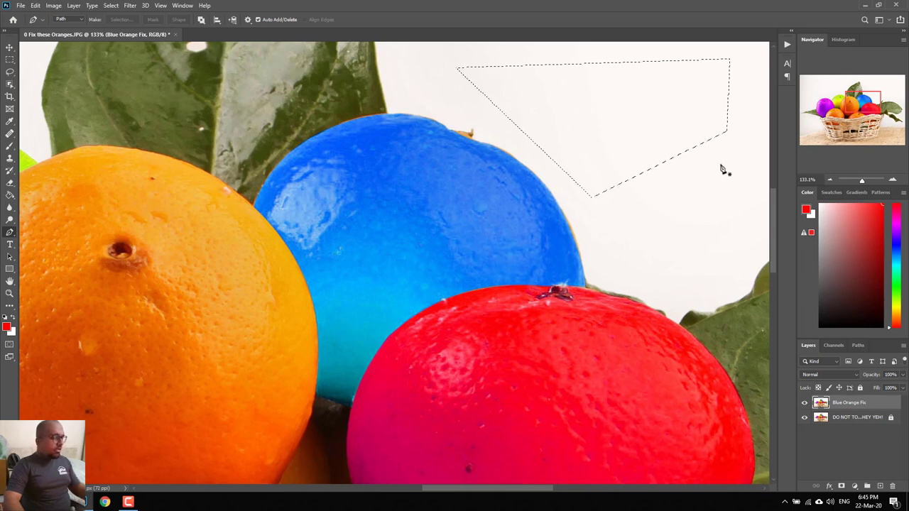
key(ctrl+d)
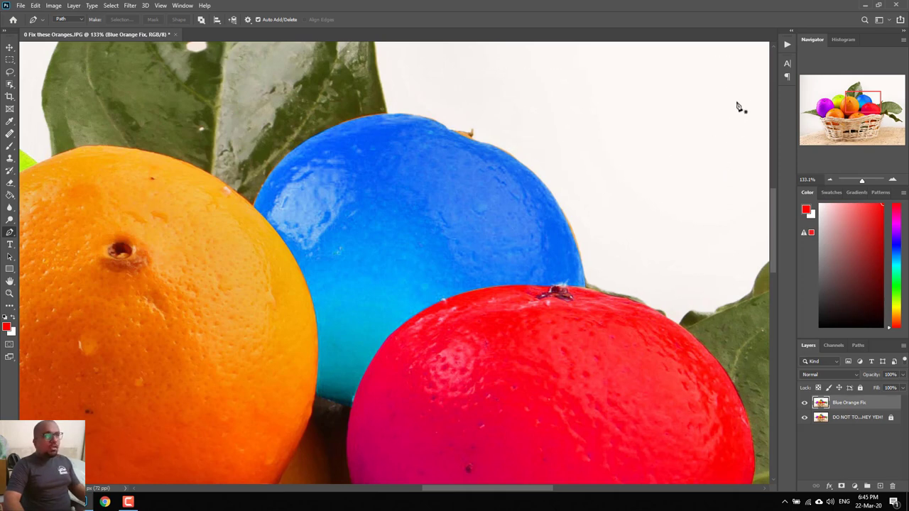
- Start a new Pen path across the top-right background, dragging a curved segment toward the blue orange
click(749, 61)
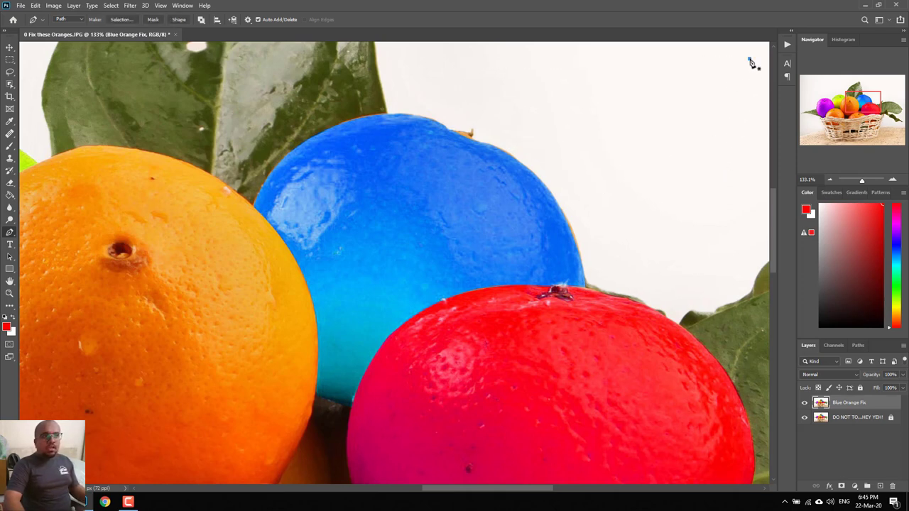
click(535, 62)
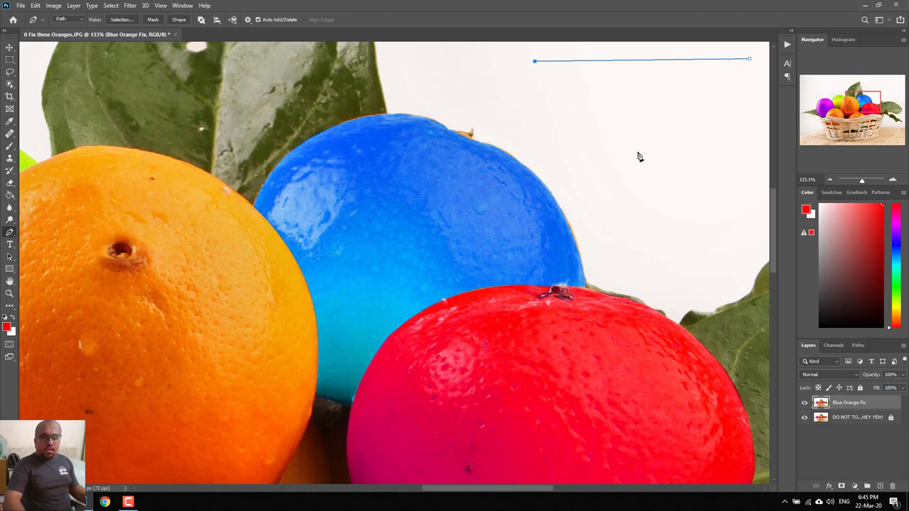
click(637, 153)
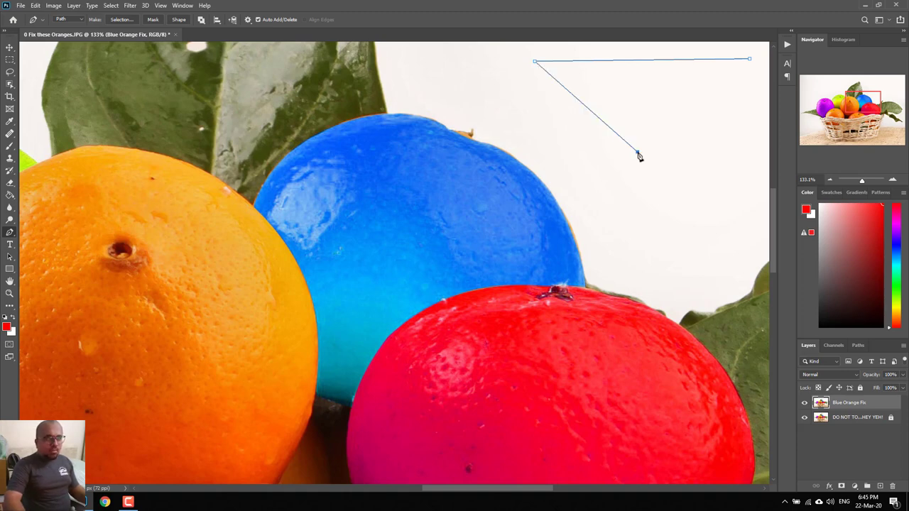
drag(639, 153, 760, 151)
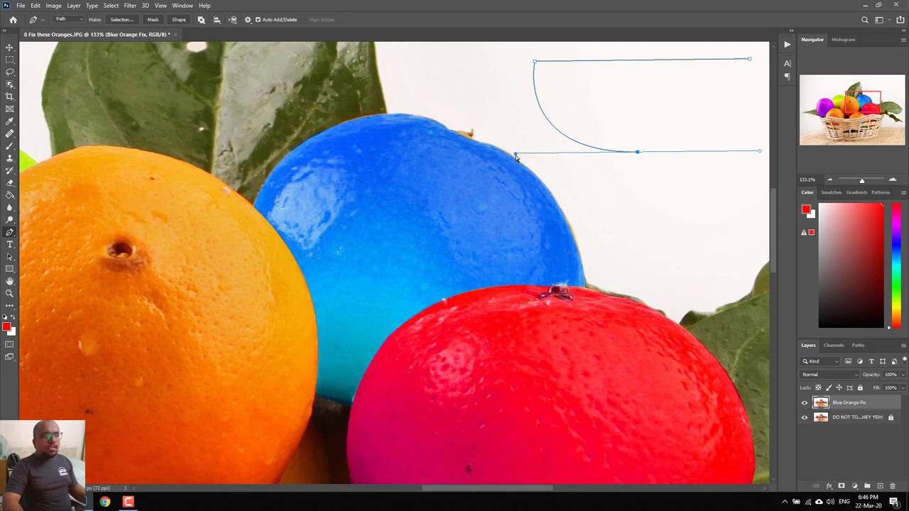
- Practise reshaping Pen curves toward the orange's outline, then undo back to the first anchor
drag(516, 154, 517, 168)
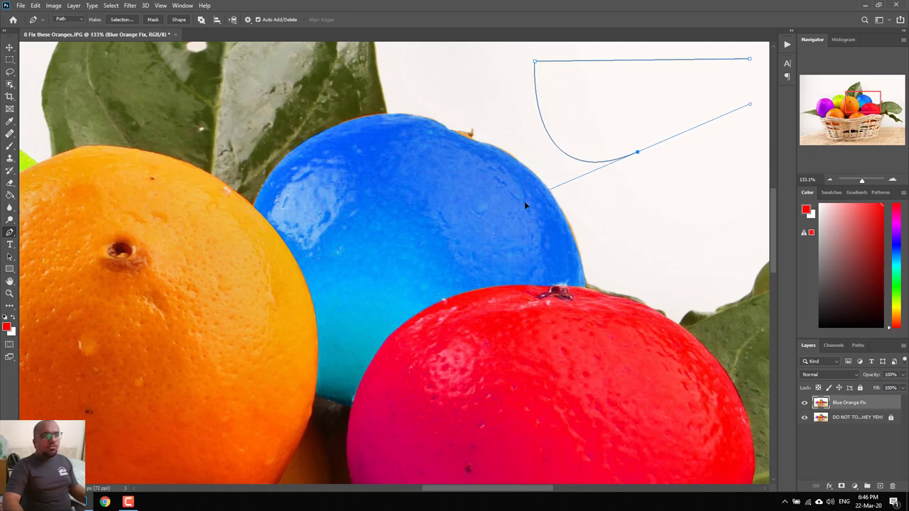
drag(518, 188, 515, 165)
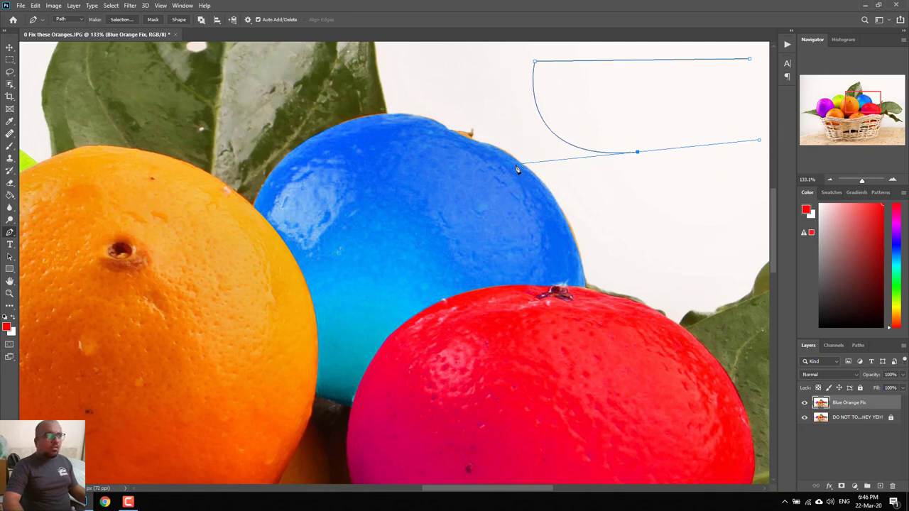
key(Escape)
mouse_move(637, 151)
mouse_down()
mouse_move(654, 203)
mouse_move(583, 128)
mouse_move(546, 153)
mouse_up()
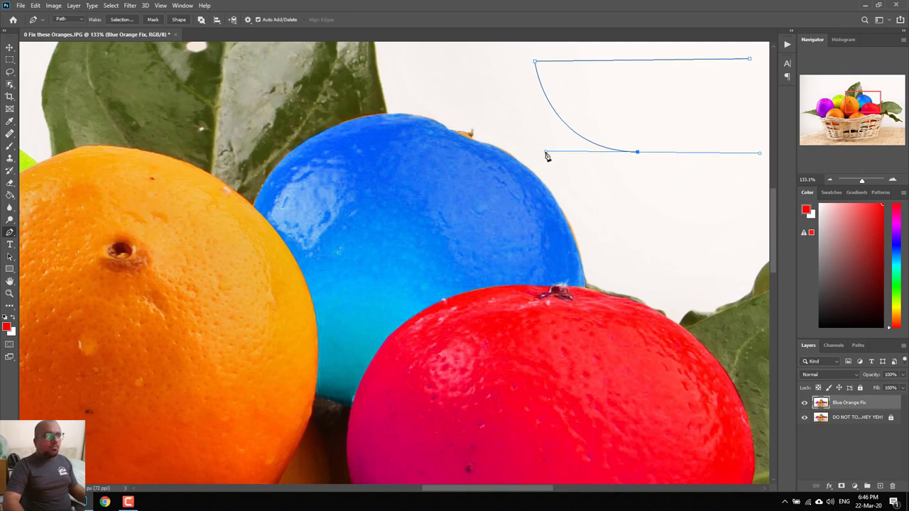
drag(547, 153, 629, 87)
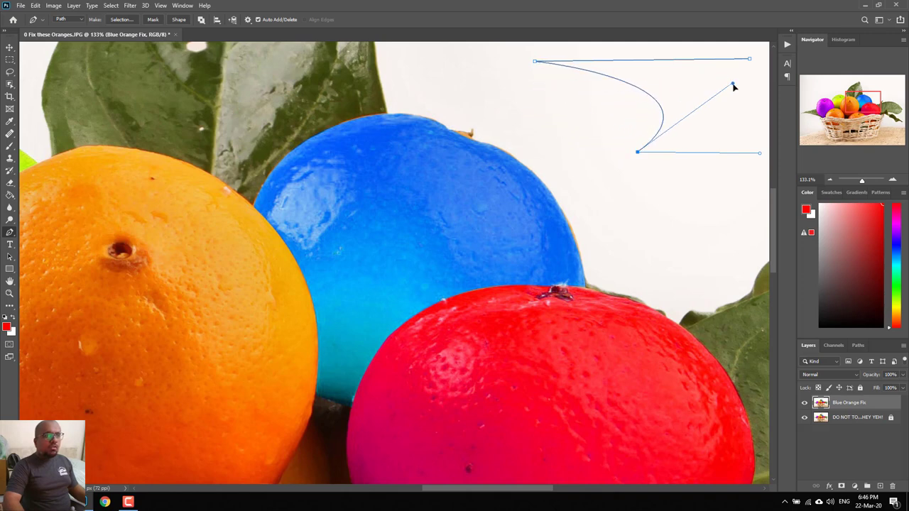
mouse_move(630, 87)
mouse_down()
mouse_move(510, 102)
mouse_move(512, 156)
mouse_up()
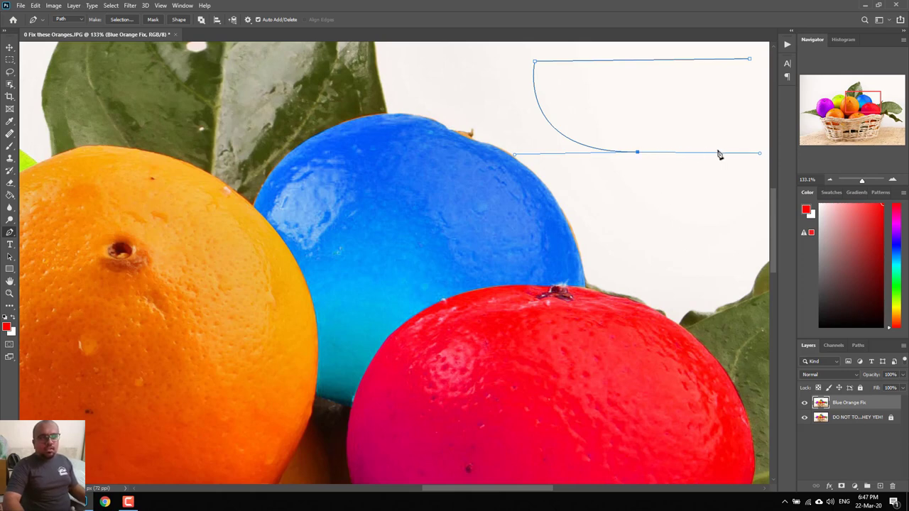
click(686, 266)
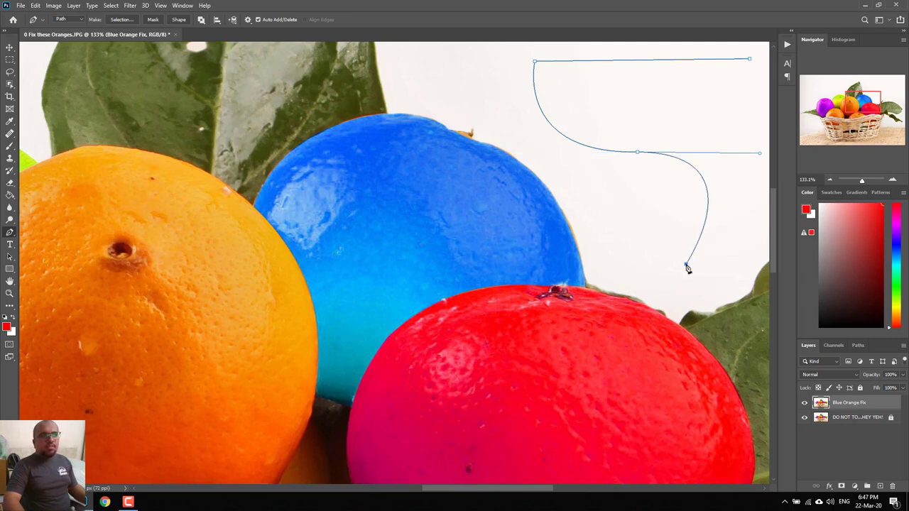
key(ctrl+z)
key(ctrl+z)
key(ctrl+z)
key(ctrl+z)
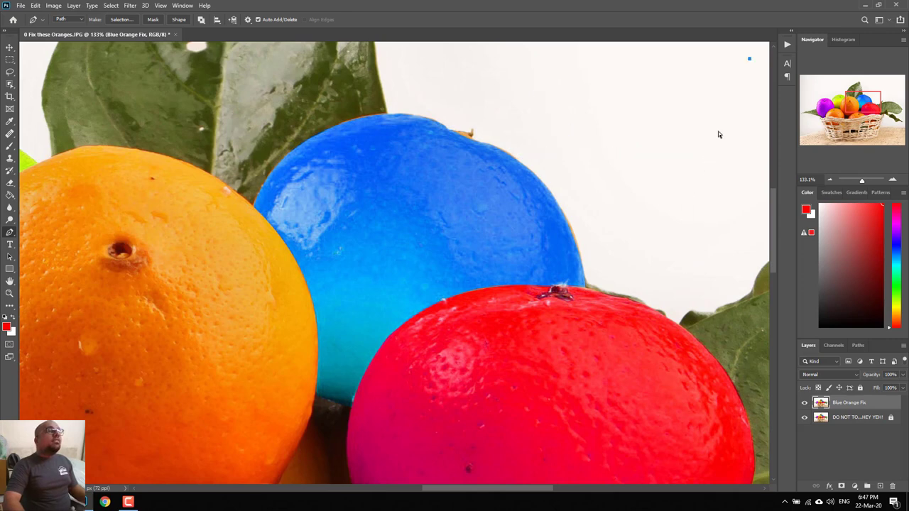
- Start a freeform Pen path with curved segments right of the blue orange, making one anchor a corner
click(553, 64)
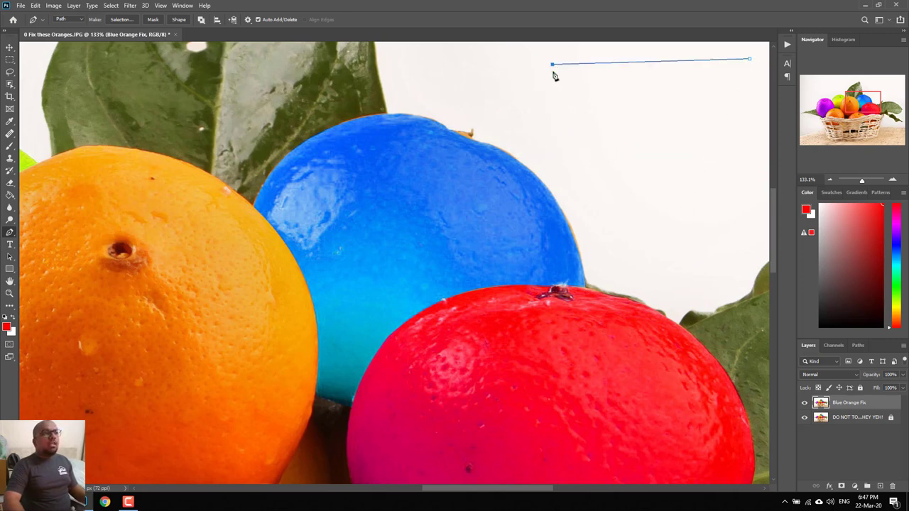
drag(580, 150, 682, 164)
drag(718, 119, 721, 192)
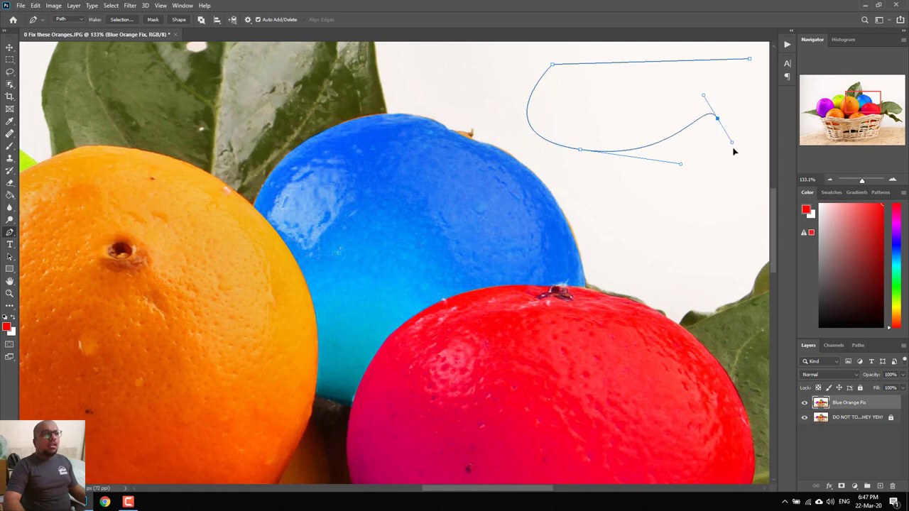
drag(674, 216, 582, 219)
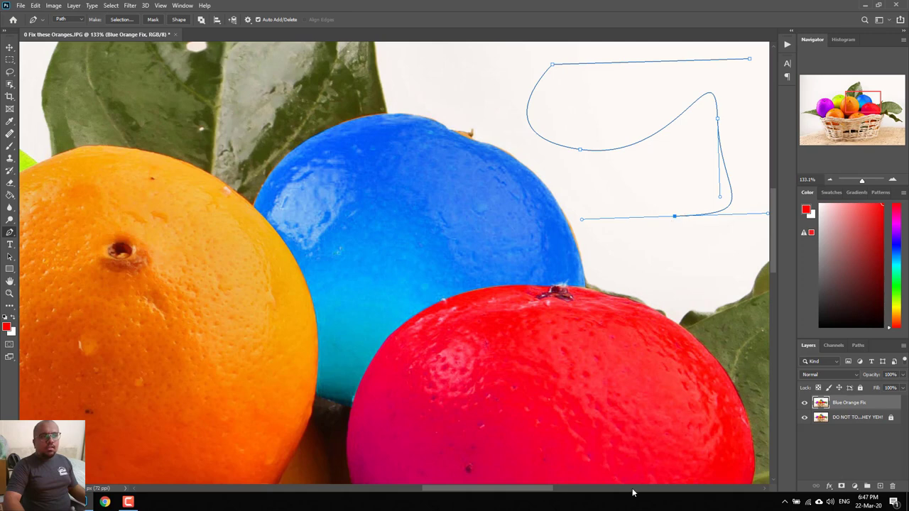
click(686, 217)
alt+click(674, 217)
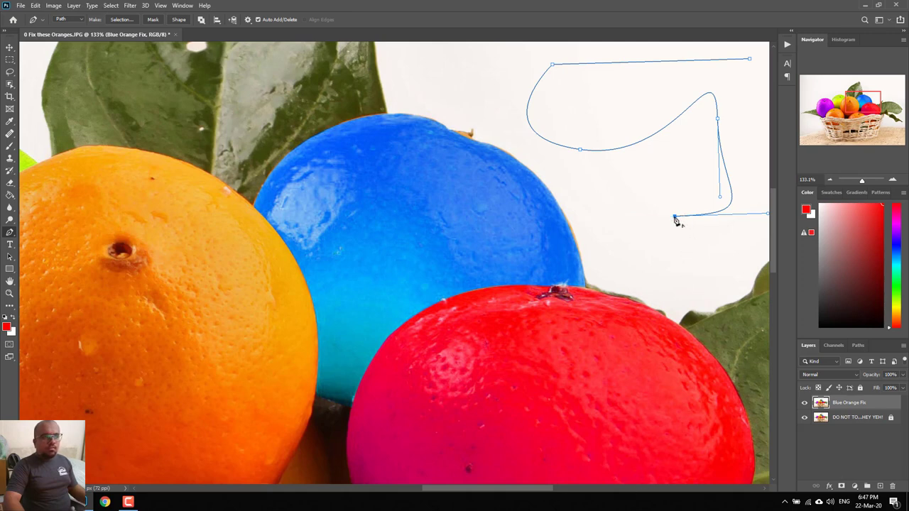
- Add four zigzag corner anchors and close the path at its top-right starting point
click(695, 249)
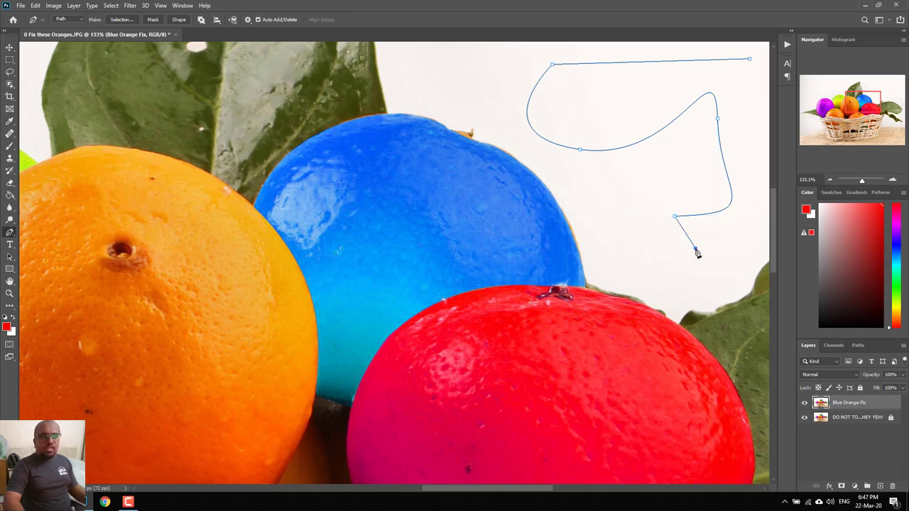
click(618, 248)
click(655, 278)
click(742, 261)
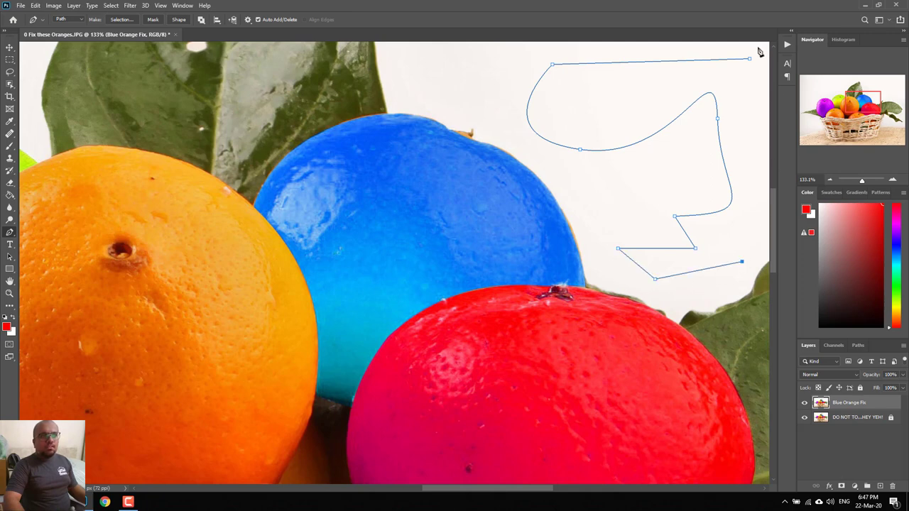
click(749, 58)
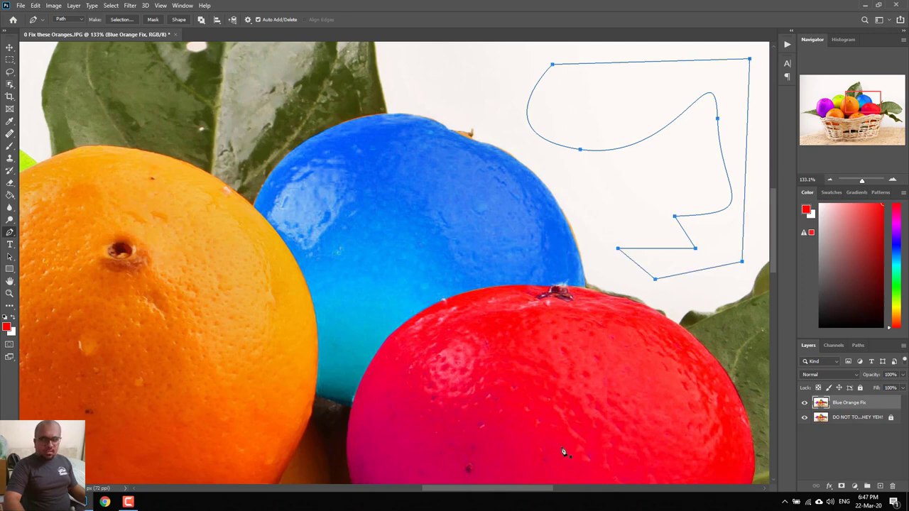
- Convert the freeform background path into a selection with Make Selection, then deselect it
right_click(618, 109)
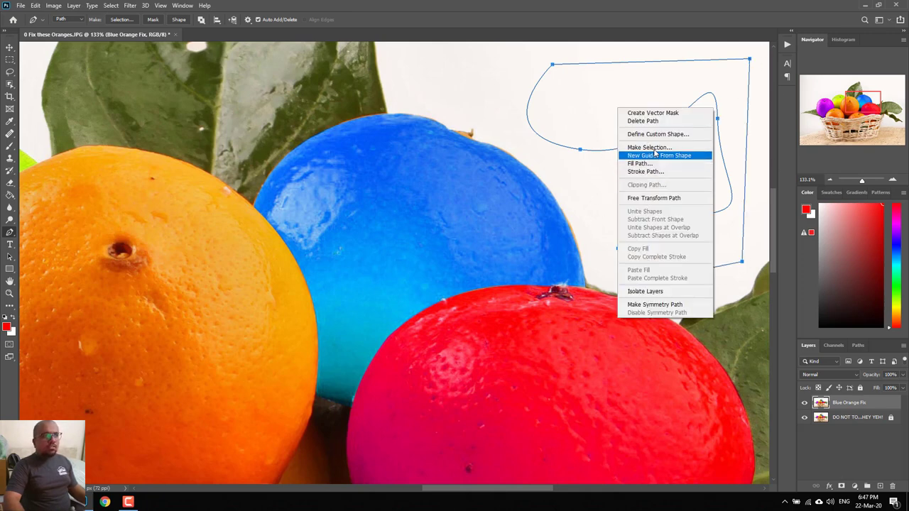
click(653, 147)
key(Return)
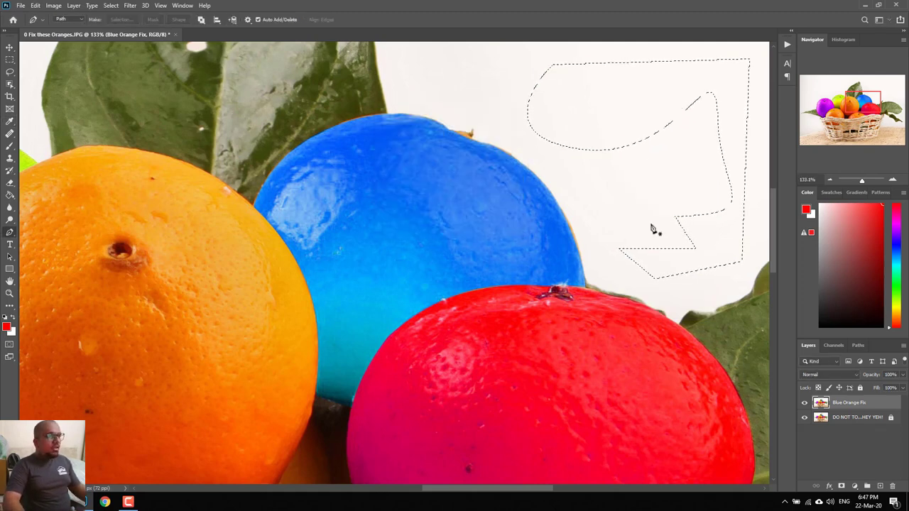
key(ctrl+d)
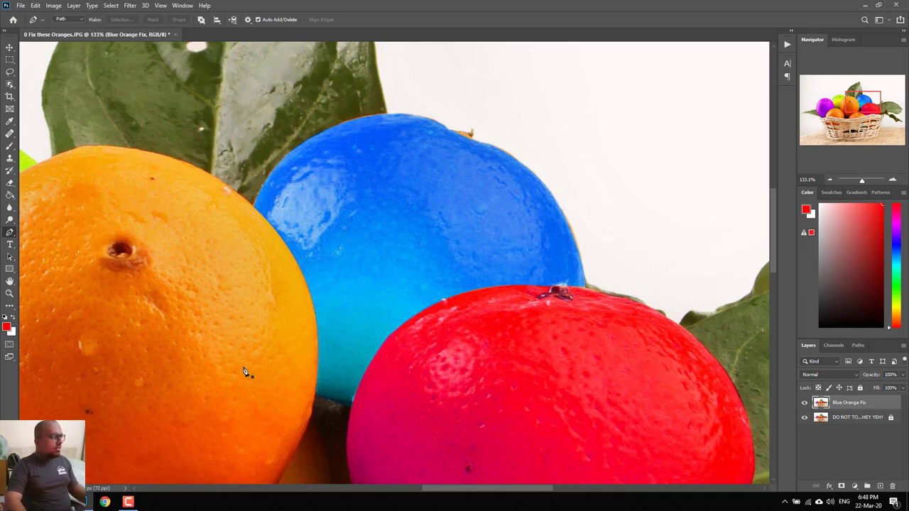
click(128, 501)
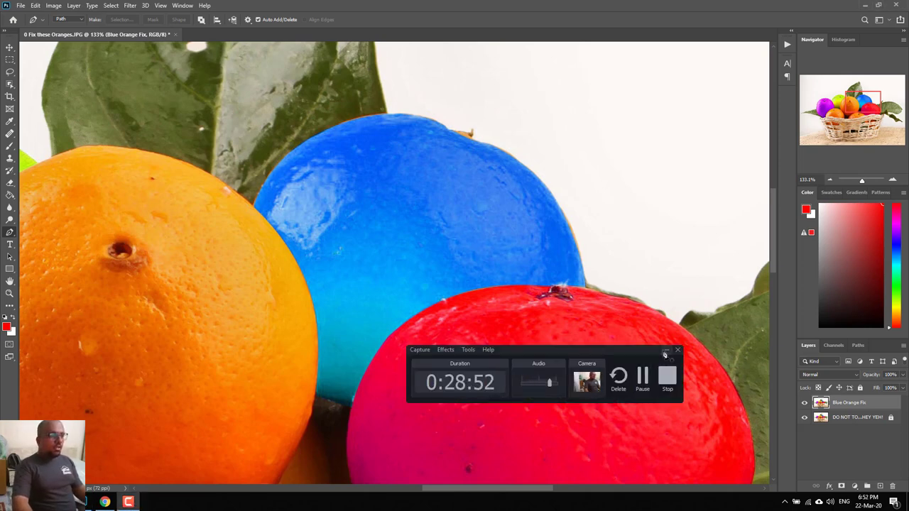
click(678, 350)
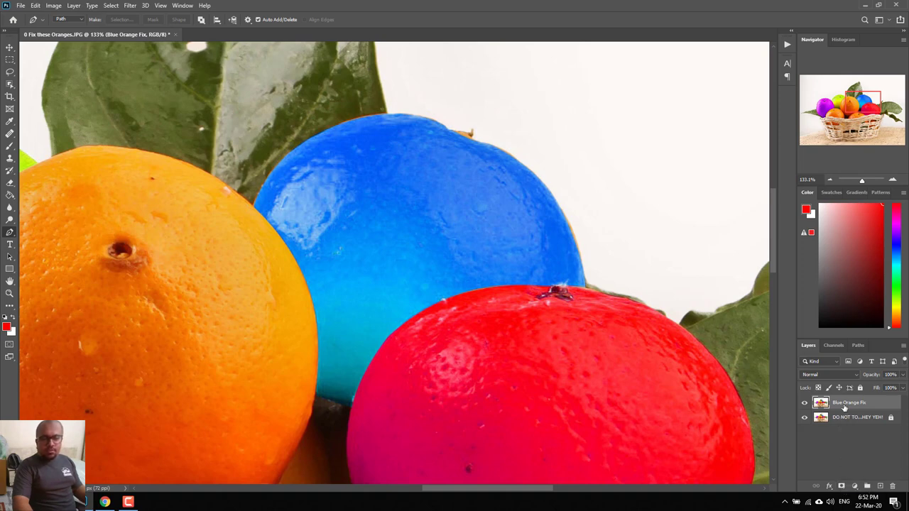
- Add a layer mask to Blue Orange Fix, target the mask, and hide the original bottom layer
click(841, 488)
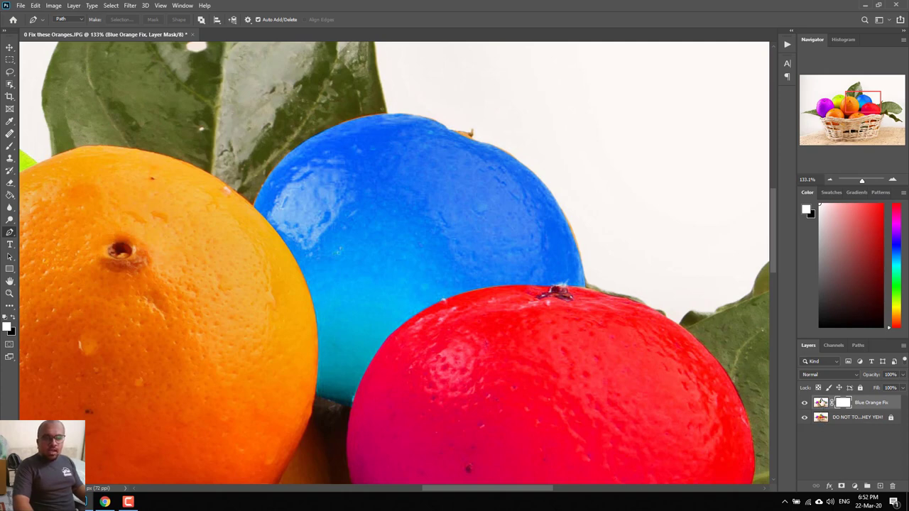
click(821, 403)
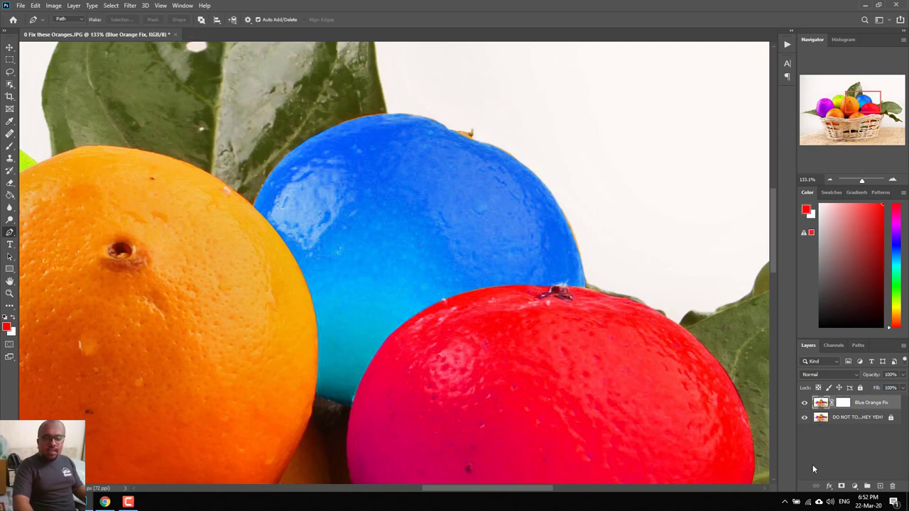
click(842, 403)
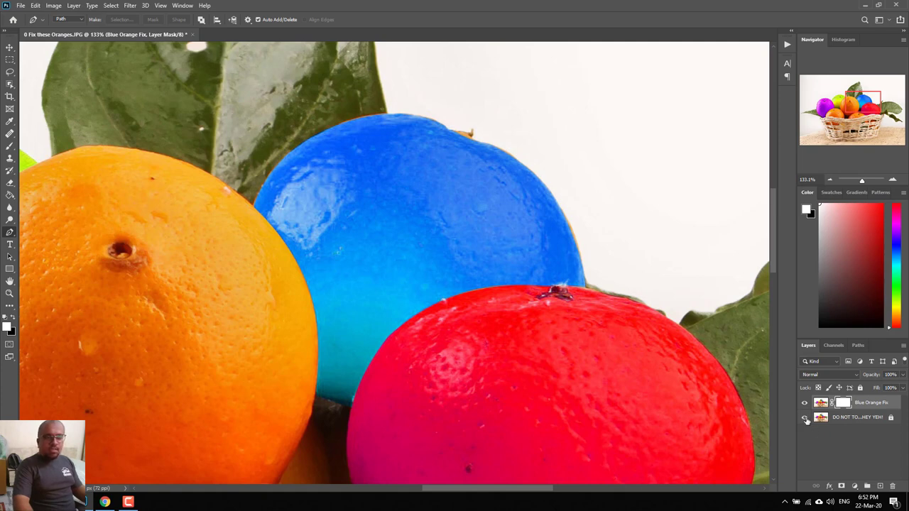
click(805, 418)
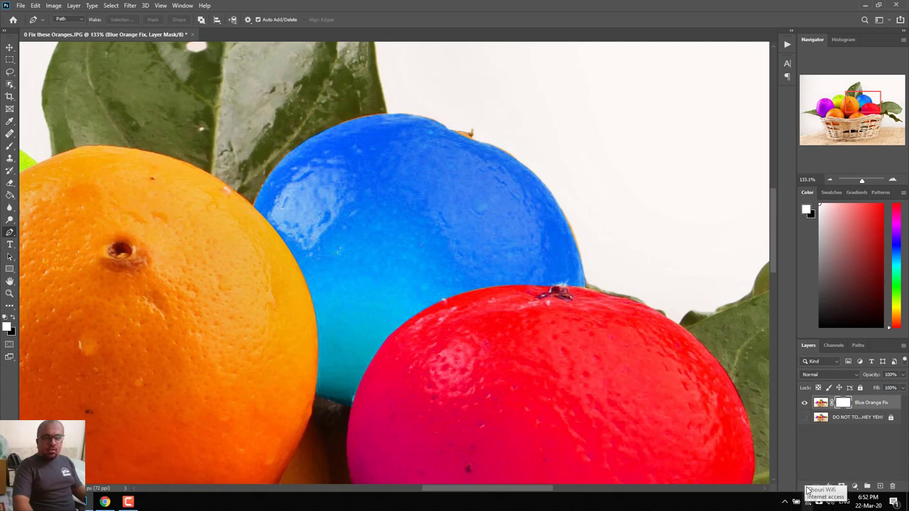
- Fit the image to the window and set up a black Brush, adjusting its size and hardness
key(v)
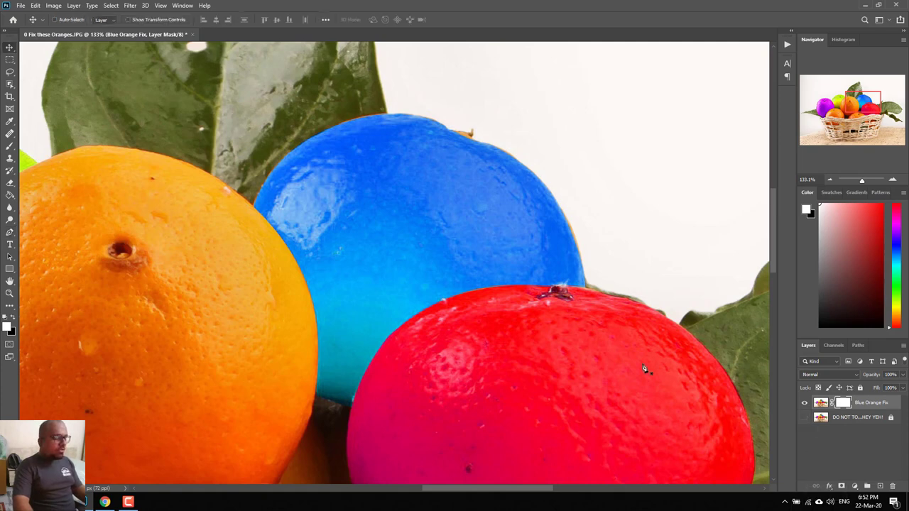
key(ctrl+0)
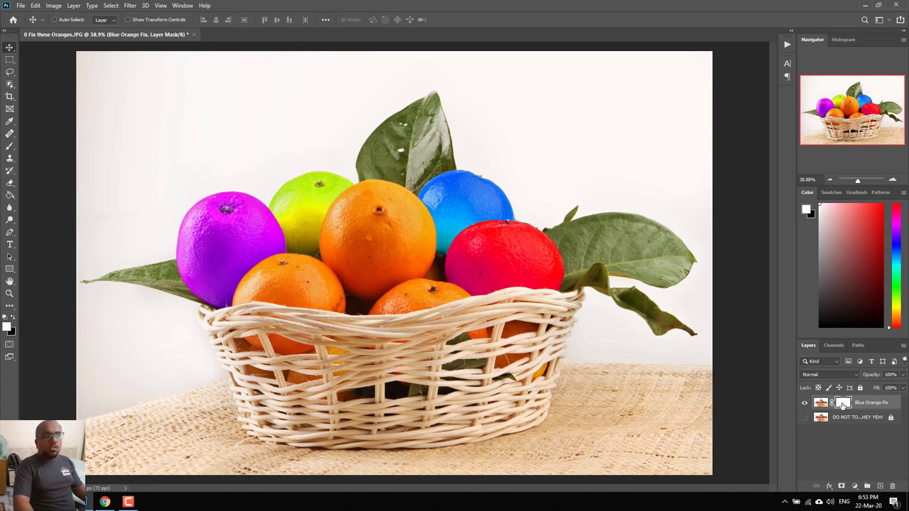
click(9, 146)
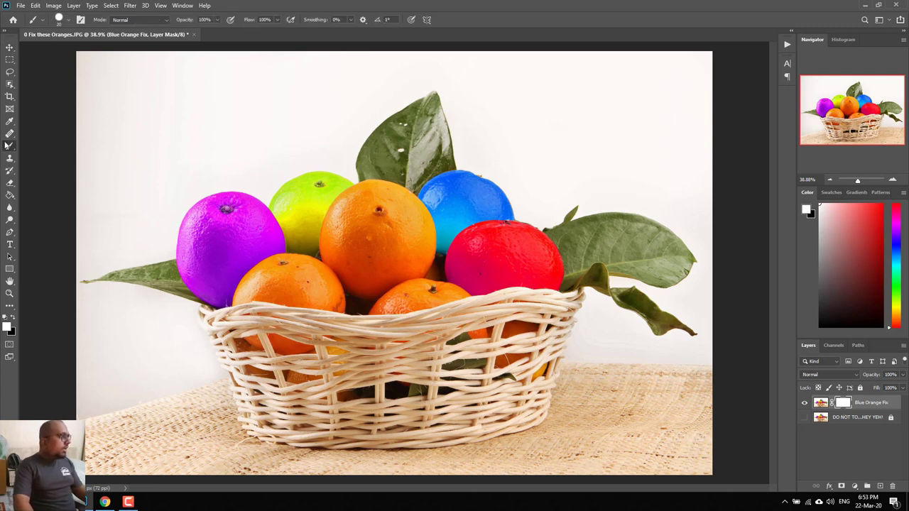
click(13, 318)
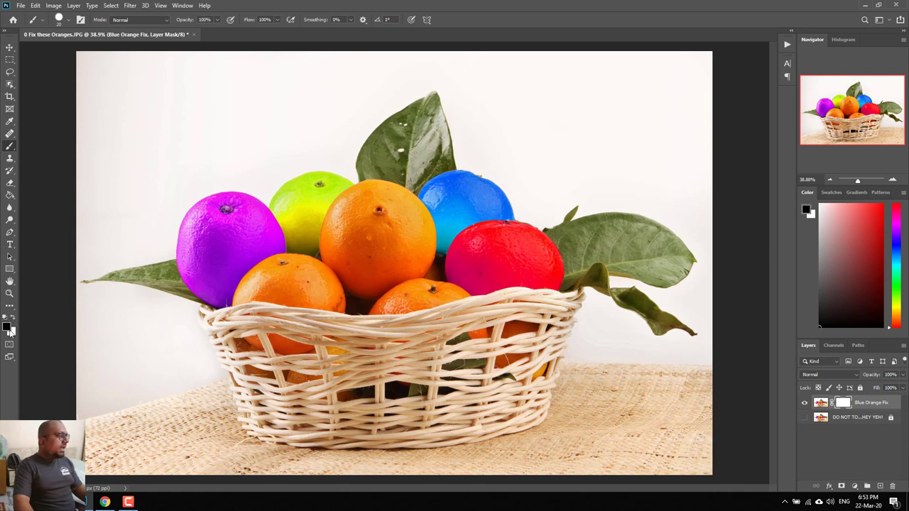
right_click(397, 219)
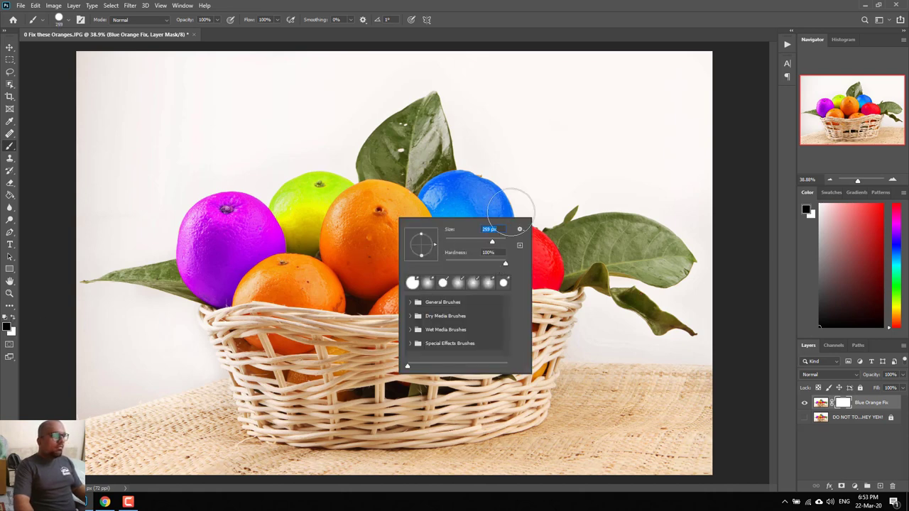
click(821, 403)
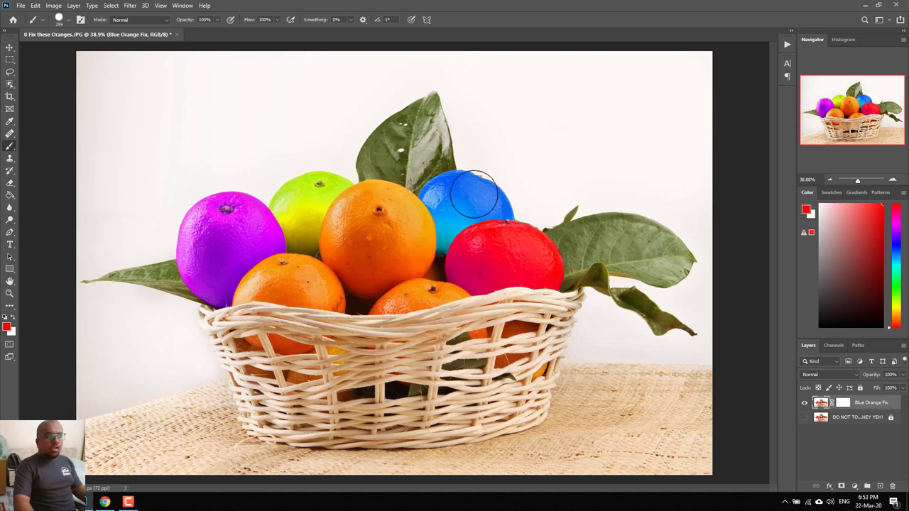
- Paint black strokes over the red orange and leaves, then undo them
drag(513, 96, 552, 296)
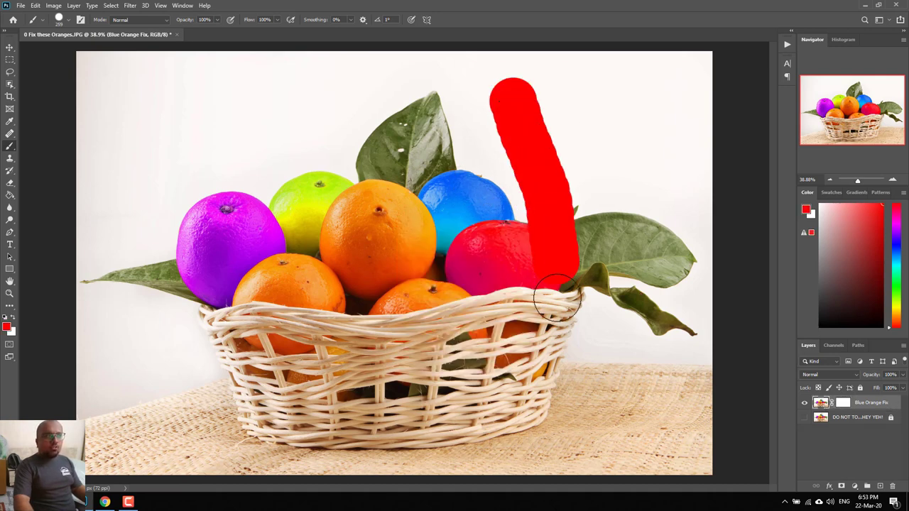
key(ctrl+z)
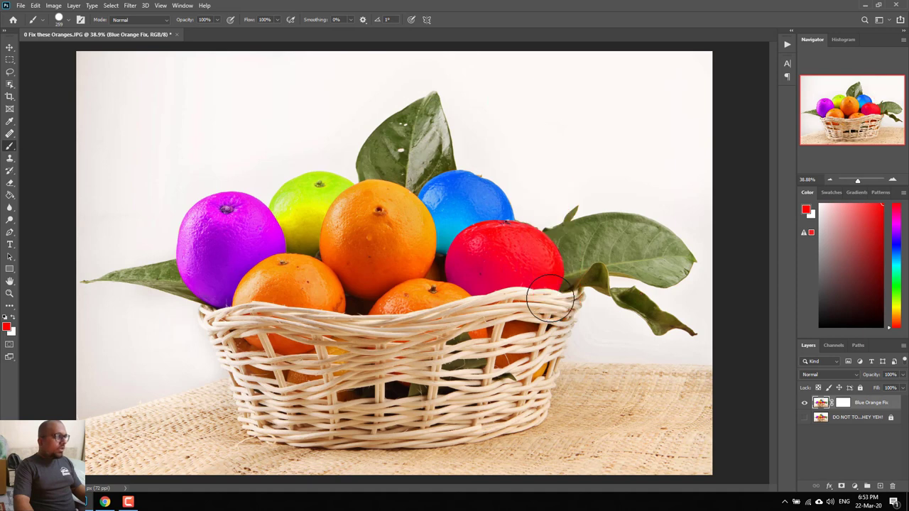
key(d)
mouse_move(564, 178)
mouse_down()
mouse_move(588, 294)
mouse_move(538, 100)
mouse_move(617, 190)
mouse_move(614, 359)
mouse_move(557, 397)
mouse_move(529, 313)
mouse_move(567, 336)
mouse_move(570, 122)
mouse_up()
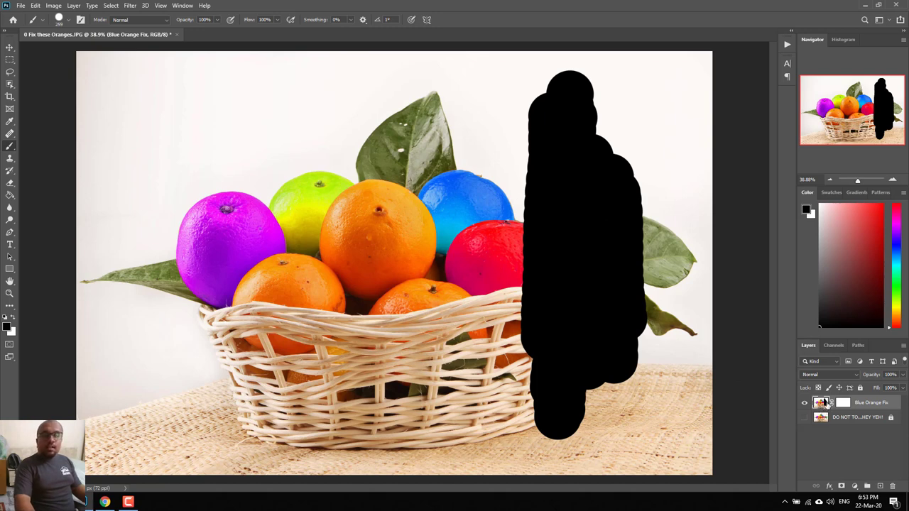
key(ctrl+z)
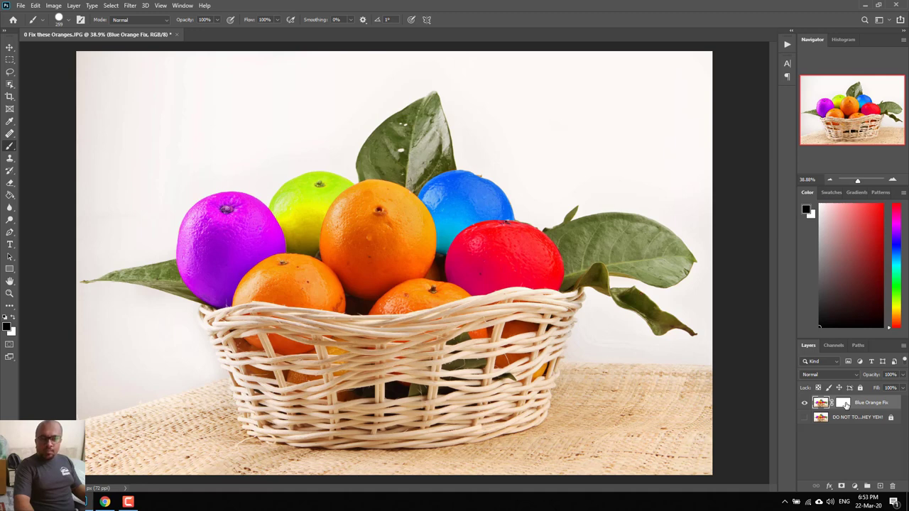
- Paint black on the mask to hide the right background, a leaf, and a band across the oranges
click(844, 402)
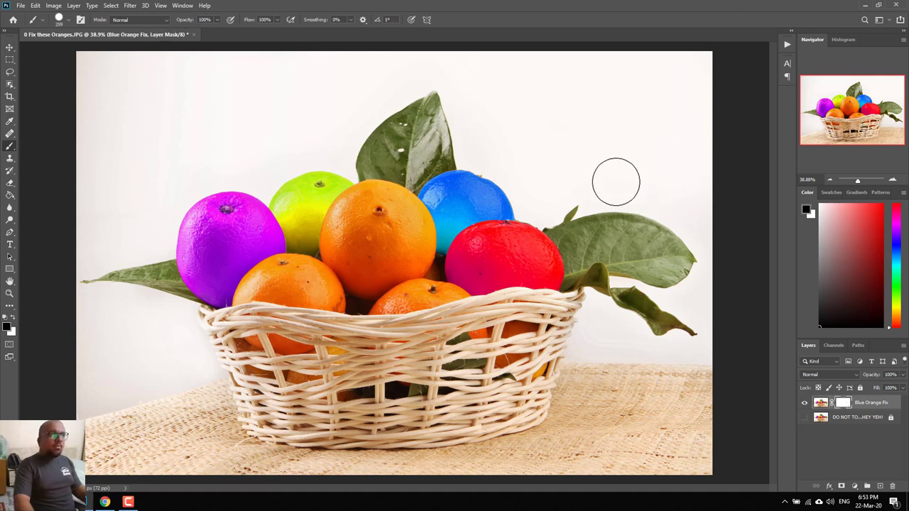
mouse_move(617, 167)
mouse_down()
mouse_move(540, 93)
mouse_move(519, 127)
mouse_move(645, 142)
mouse_move(519, 92)
mouse_move(674, 91)
mouse_move(583, 150)
mouse_move(661, 126)
mouse_move(560, 150)
mouse_move(595, 152)
mouse_move(666, 182)
mouse_move(690, 379)
mouse_move(655, 337)
mouse_move(640, 334)
mouse_move(582, 404)
mouse_move(582, 457)
mouse_up()
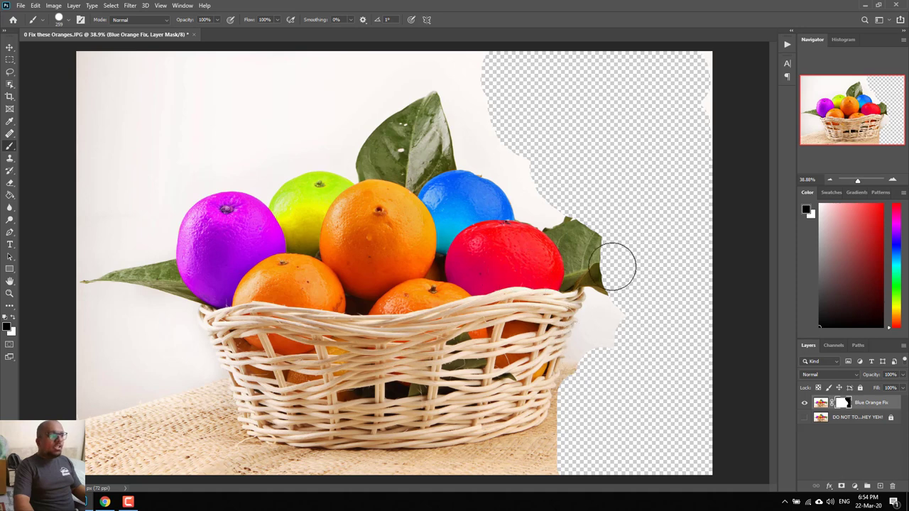
mouse_move(568, 249)
mouse_down()
mouse_move(544, 284)
mouse_move(538, 260)
mouse_move(507, 254)
mouse_move(461, 270)
mouse_move(516, 253)
mouse_move(487, 256)
mouse_move(504, 261)
mouse_up()
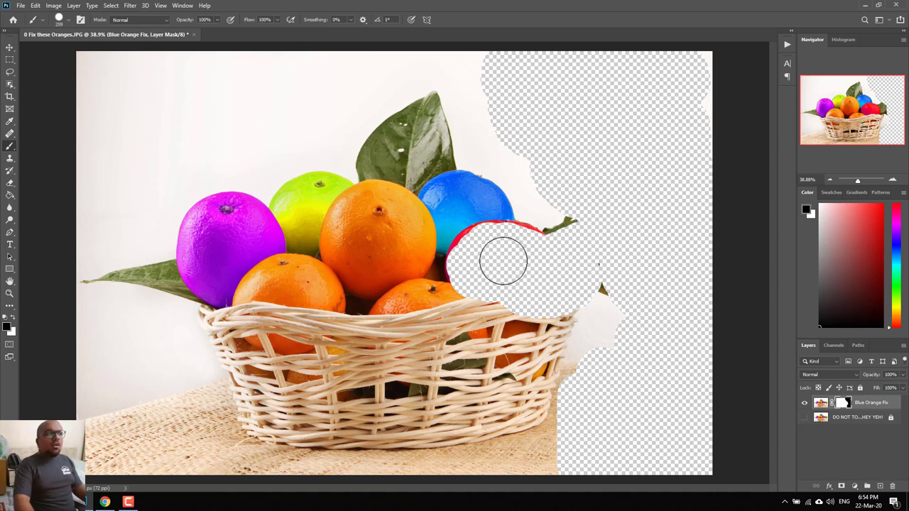
shift+click(228, 148)
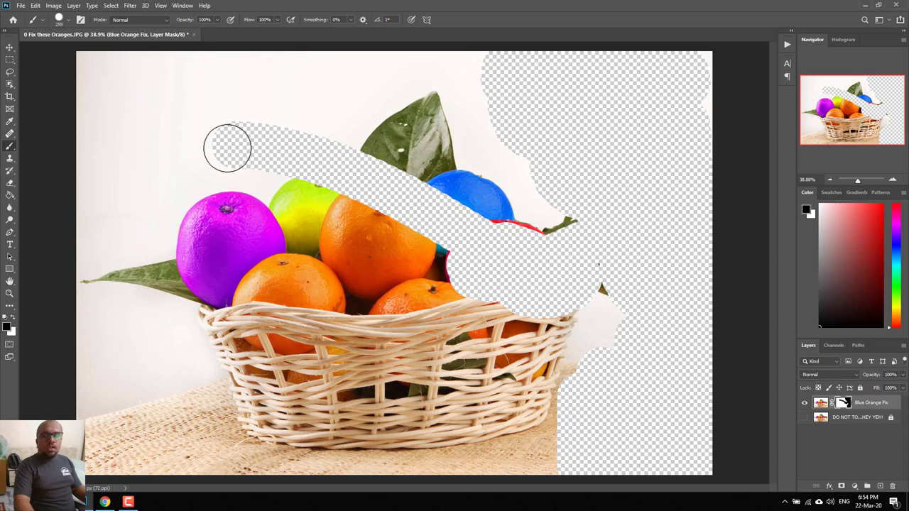
key(ctrl+z)
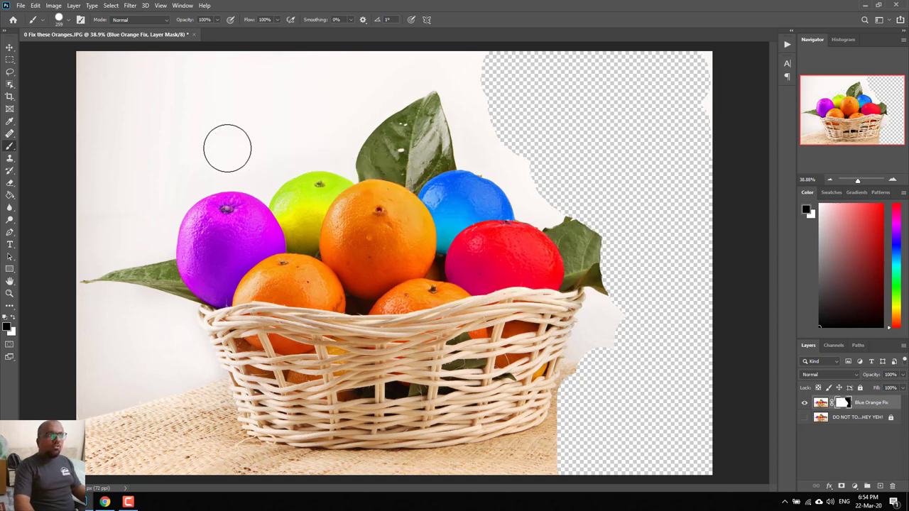
shift+click(227, 147)
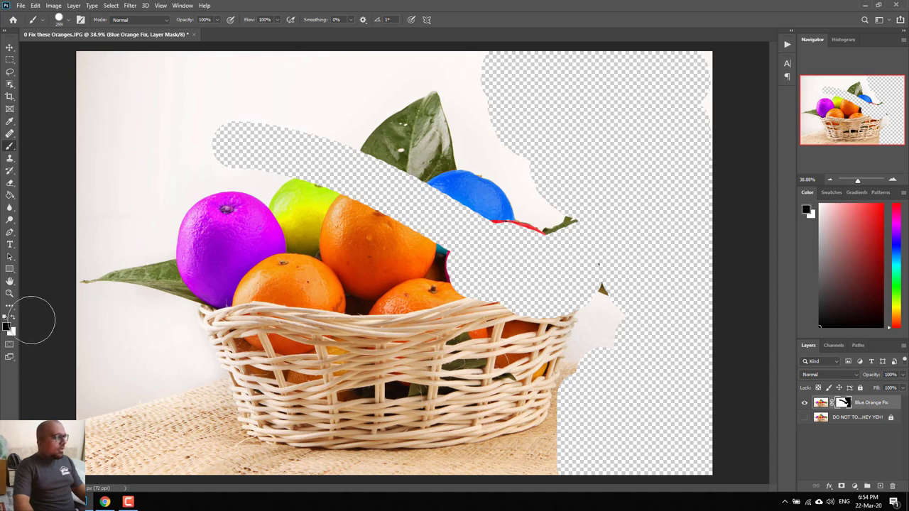
- Paint white to reveal the blue and red oranges, then fill the whole mask white
click(14, 317)
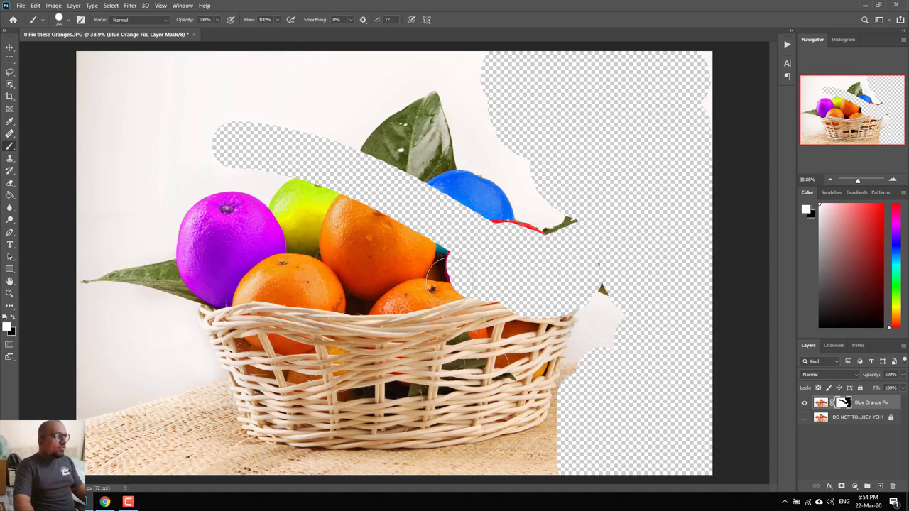
mouse_move(470, 195)
mouse_down()
mouse_move(450, 197)
mouse_move(447, 220)
mouse_move(461, 248)
mouse_move(488, 237)
mouse_move(472, 274)
mouse_move(526, 213)
mouse_move(532, 250)
mouse_move(467, 266)
mouse_move(416, 250)
mouse_move(326, 163)
mouse_up()
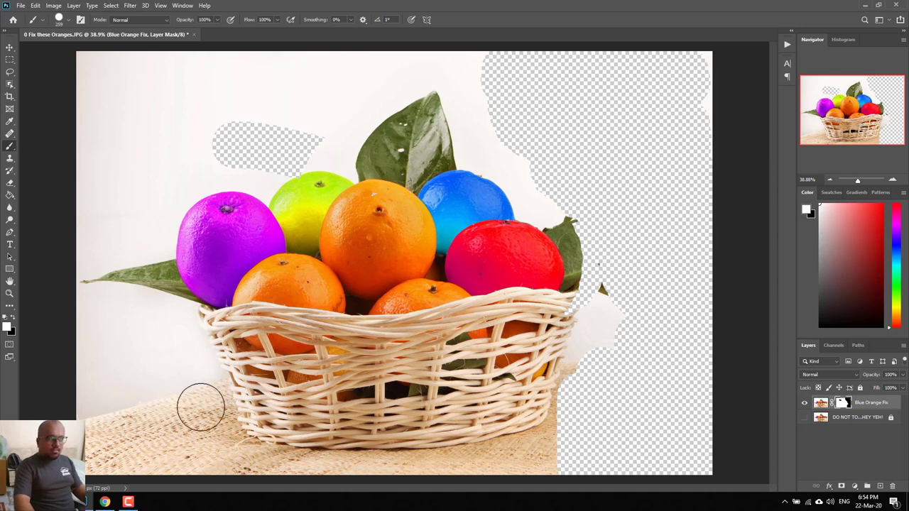
key(alt+BackSpace)
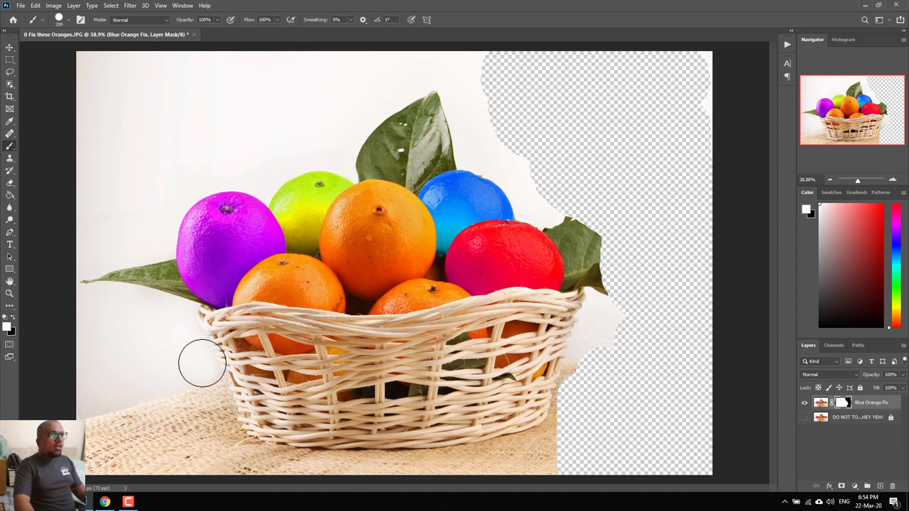
- Hide the original photo layer and zoom in on the blue orange with the Pen tool
click(805, 417)
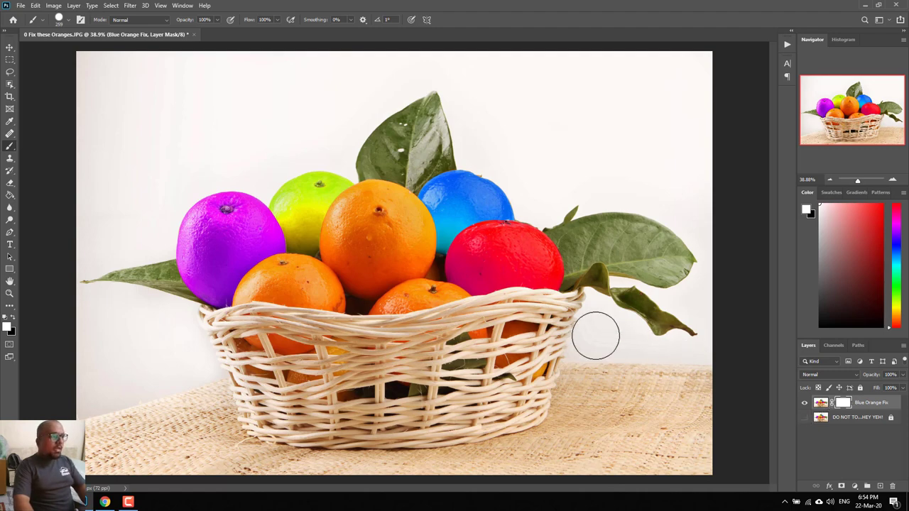
key(p)
scroll(443, 217, up, 3)
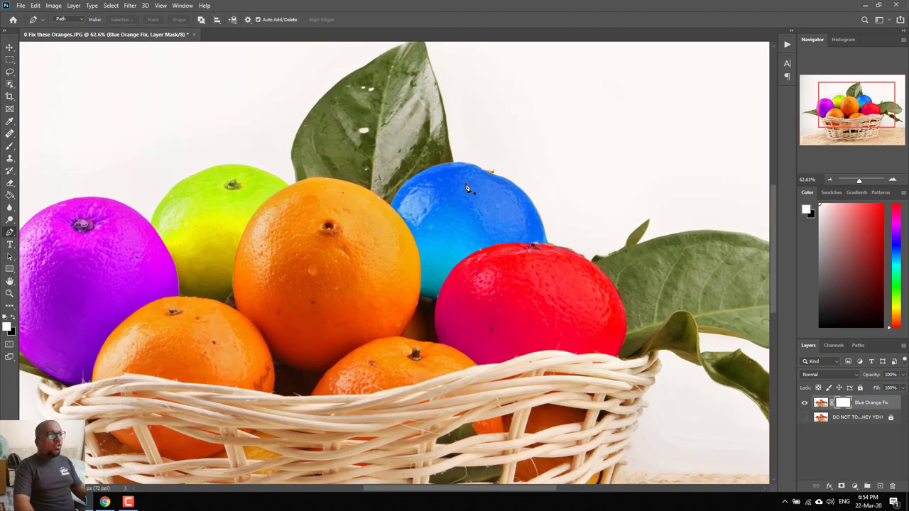
scroll(444, 218, up, 3)
mouse_move(462, 185)
mouse_down()
mouse_move(446, 100)
mouse_move(442, 118)
mouse_up()
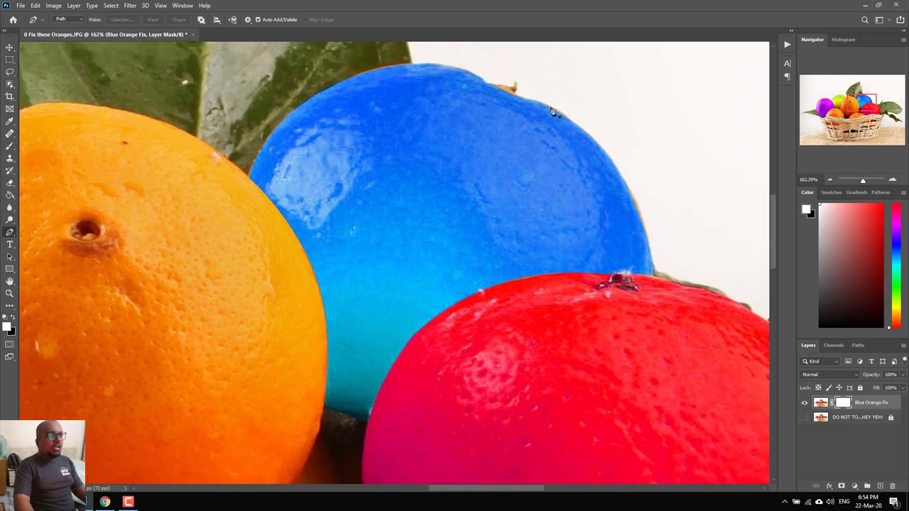
drag(554, 108, 544, 122)
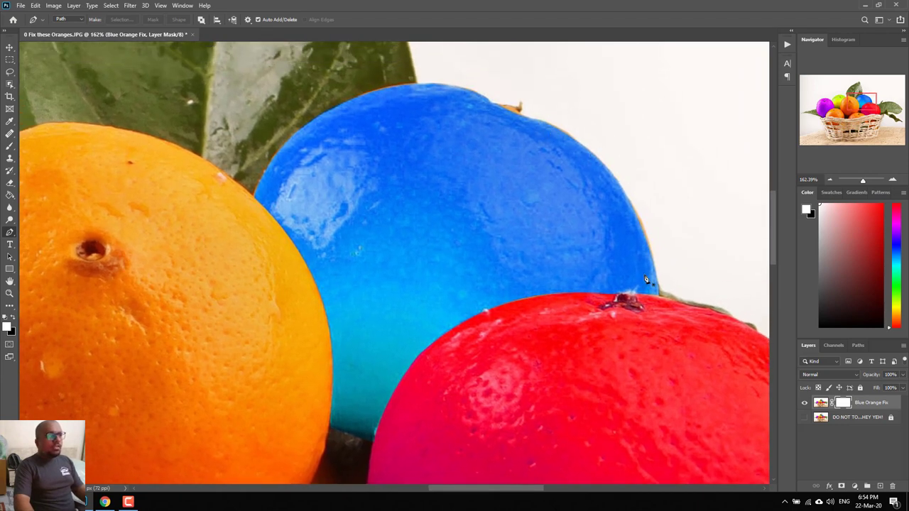
- Place the first curved anchor points along the blue orange's top outline
click(660, 301)
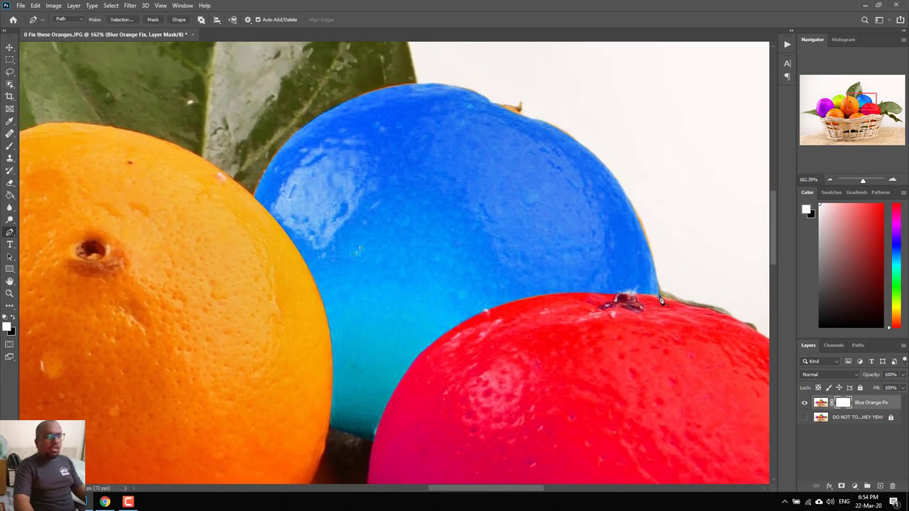
click(539, 121)
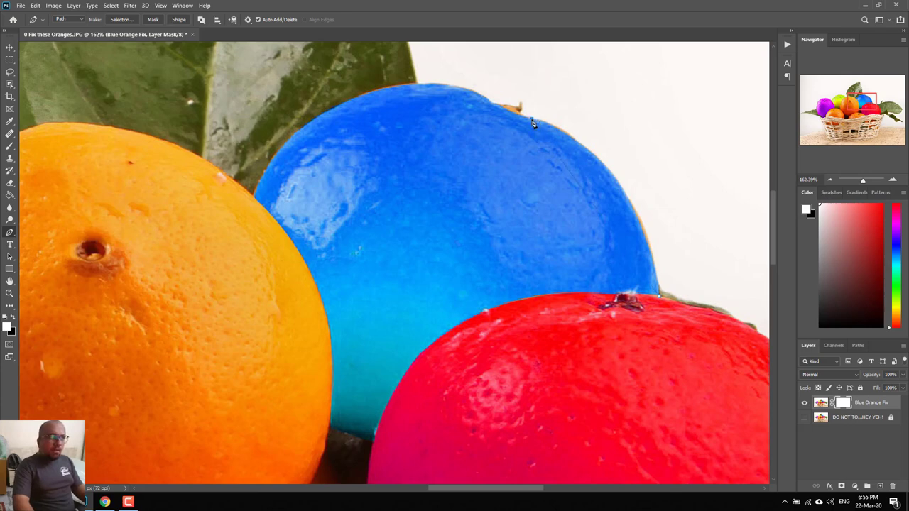
drag(534, 122, 412, 102)
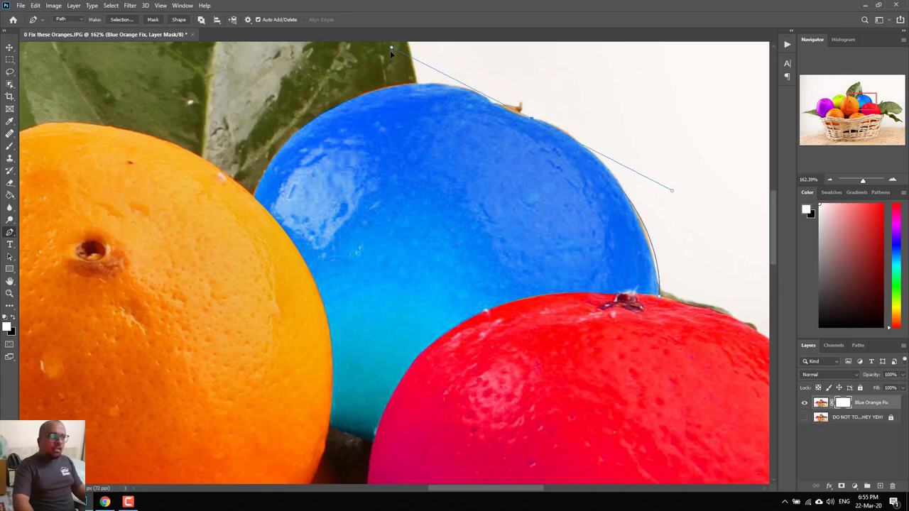
mouse_move(412, 102)
mouse_down()
mouse_move(421, 117)
mouse_move(419, 90)
mouse_up()
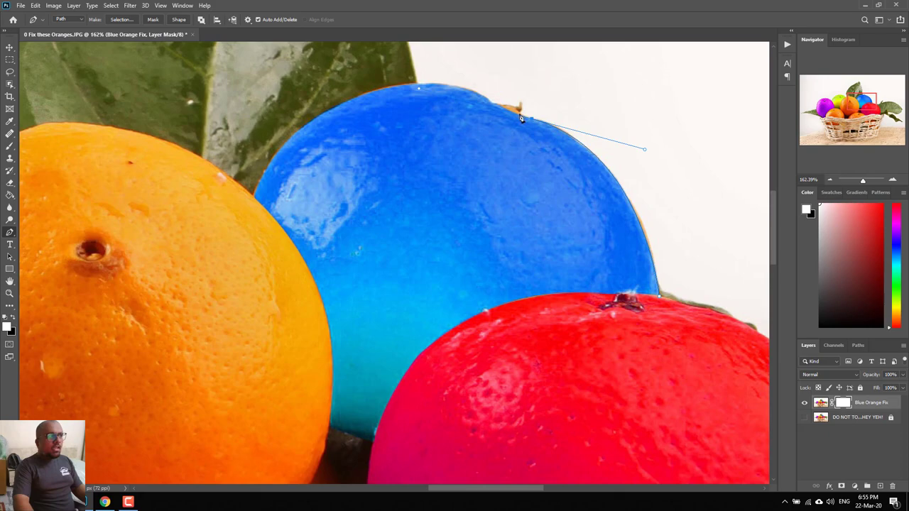
- Make the last anchor a corner, zoom in, and add an anchor along the top edge
click(430, 87)
scroll(513, 107, up, 3)
scroll(479, 138, up, 2)
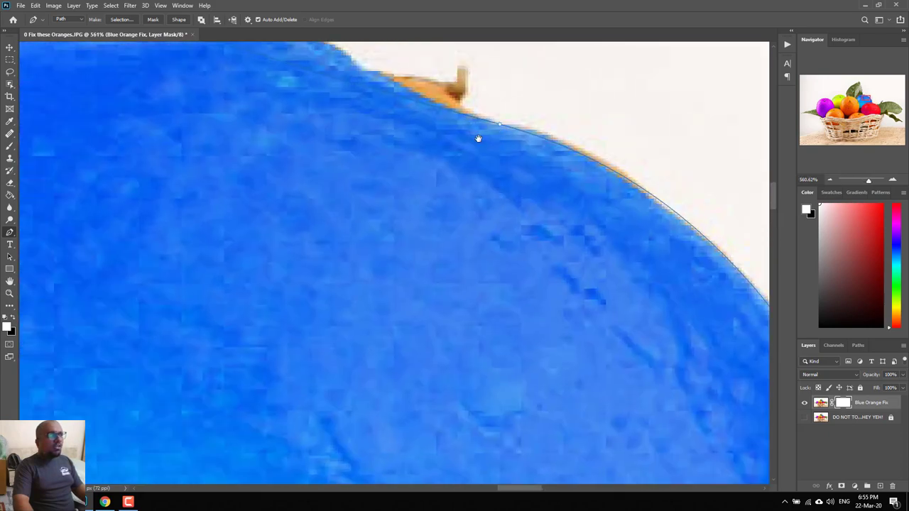
drag(479, 138, 616, 299)
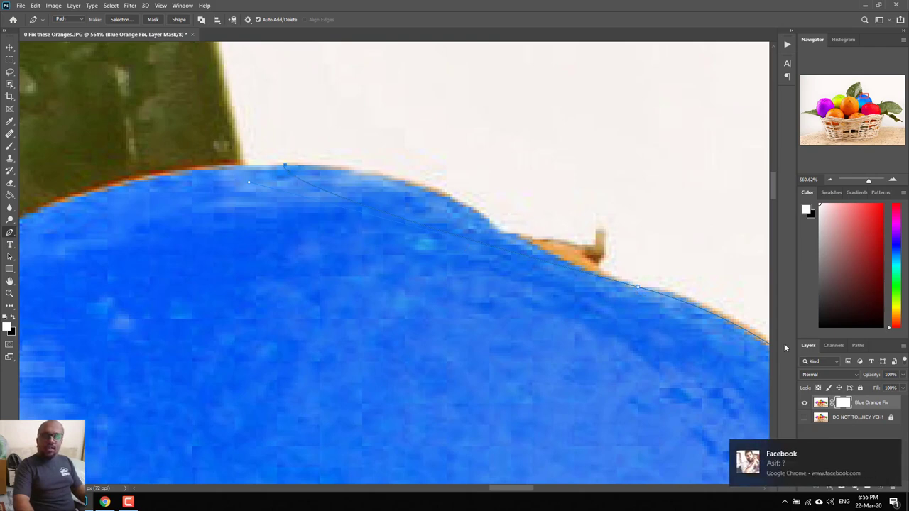
ctrl+click(710, 313)
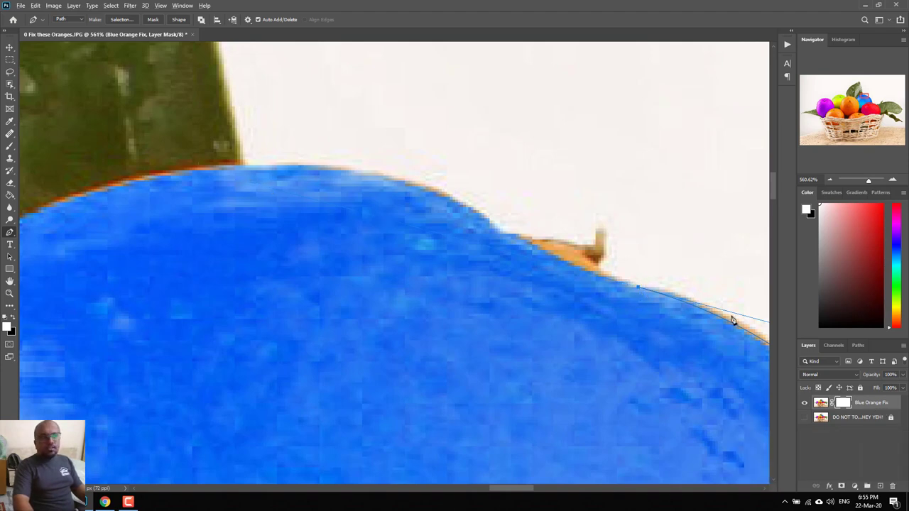
- Add more anchors along the blue orange's top edge, ending with a corner point
scroll(733, 320, down, 3)
scroll(703, 298, down, 2)
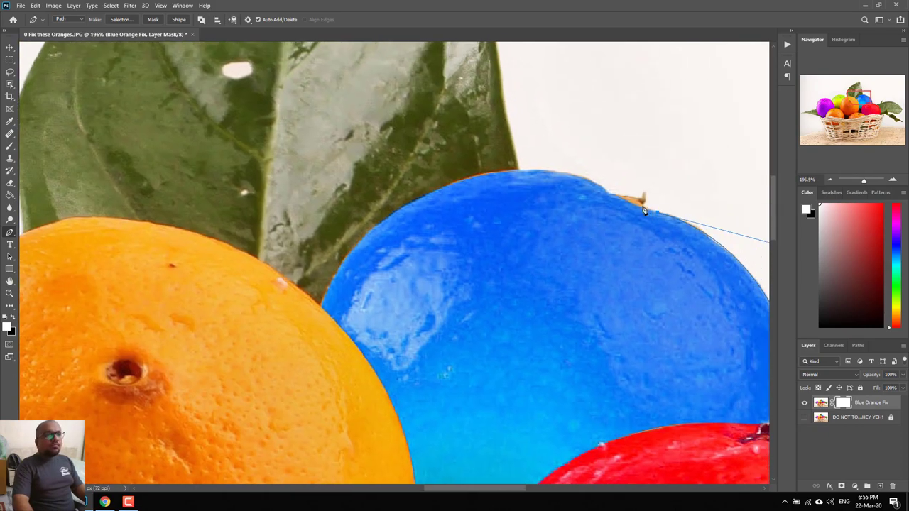
click(622, 200)
click(603, 188)
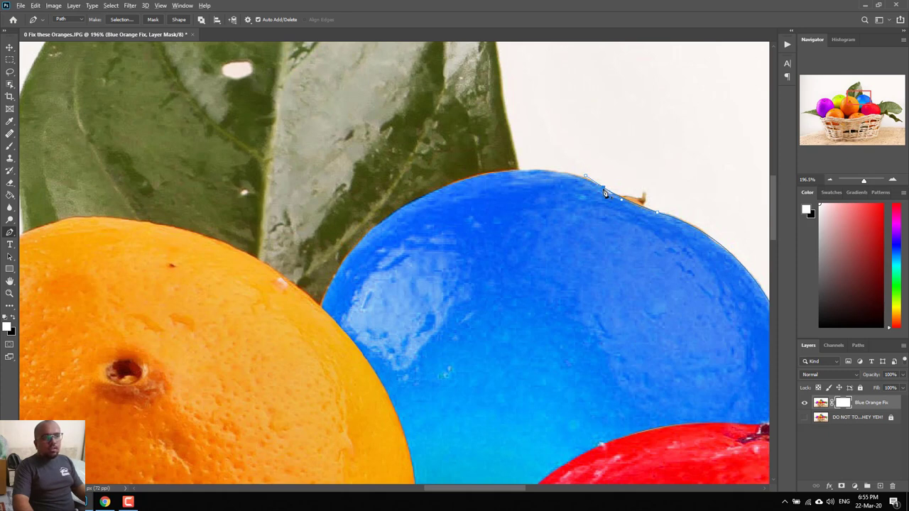
click(603, 189)
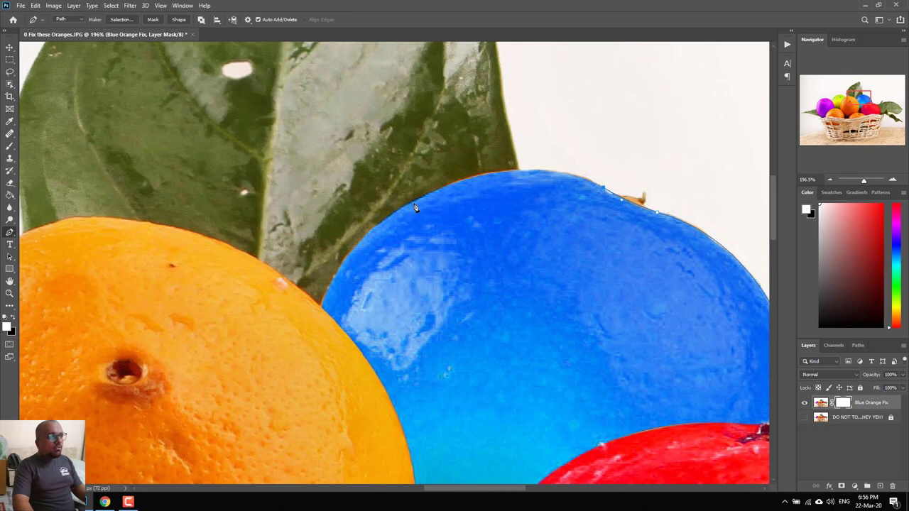
right_click(105, 502)
click(213, 448)
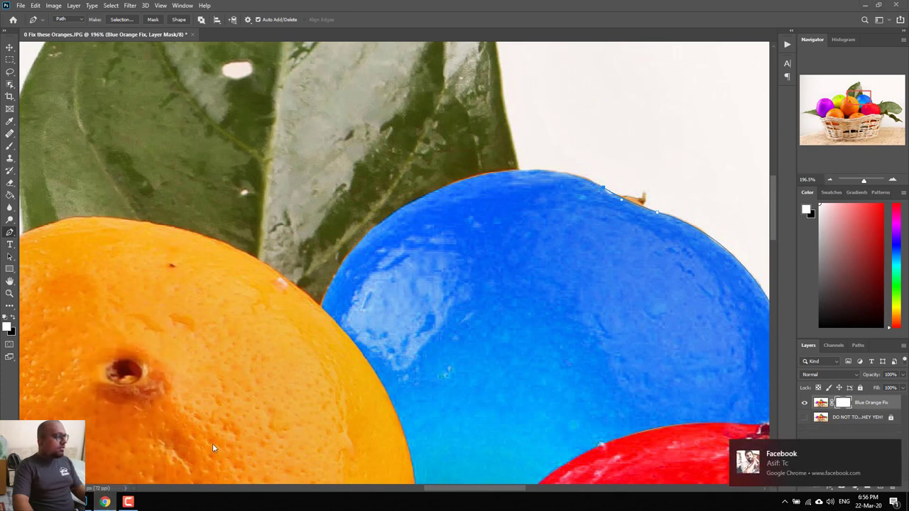
- Curve the path down the blue orange's left edge beside the neighbouring orange
click(431, 194)
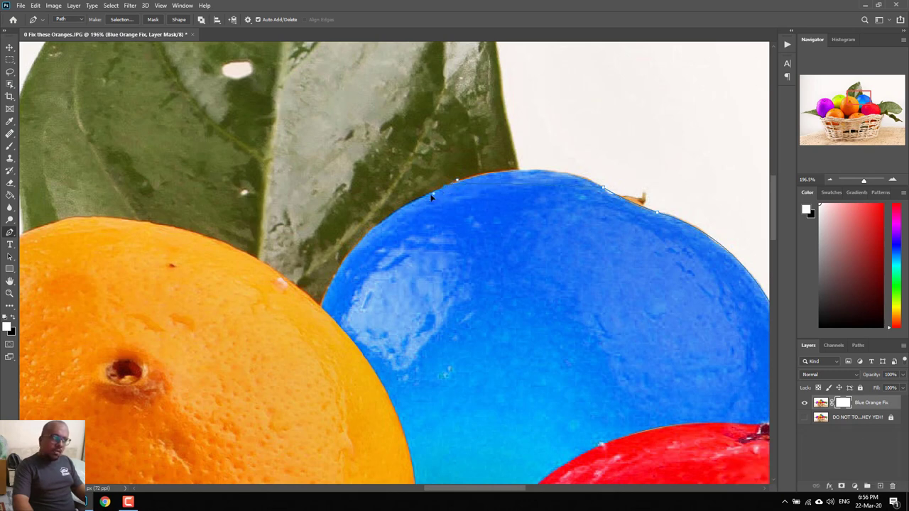
drag(512, 169, 568, 147)
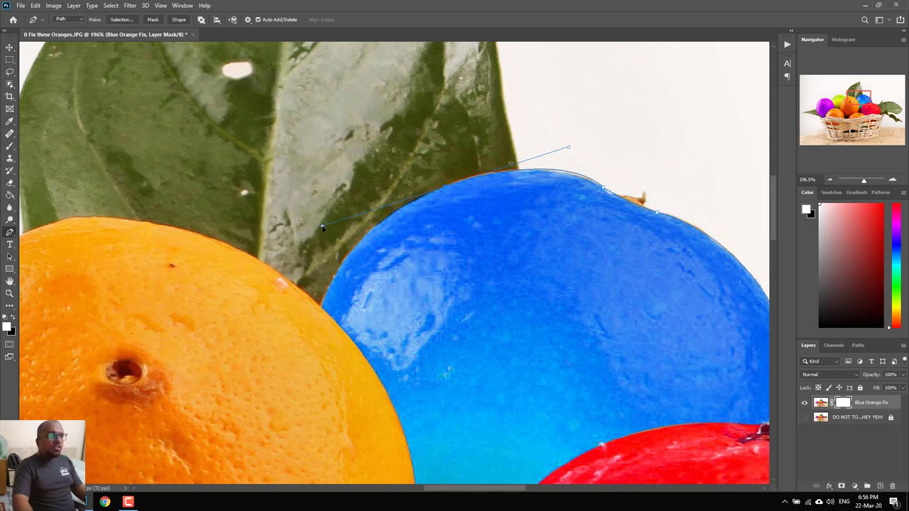
drag(322, 227, 337, 225)
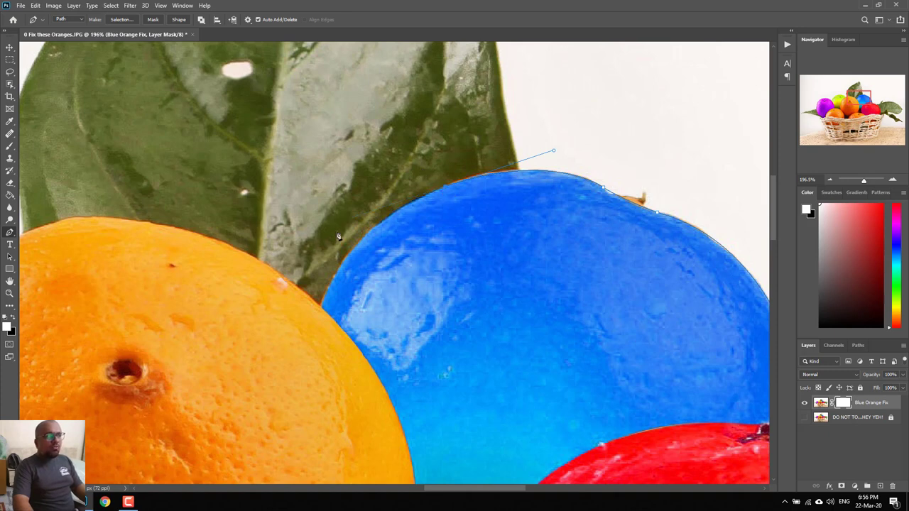
mouse_move(319, 308)
mouse_down()
mouse_move(296, 399)
mouse_move(274, 413)
mouse_move(283, 398)
mouse_up()
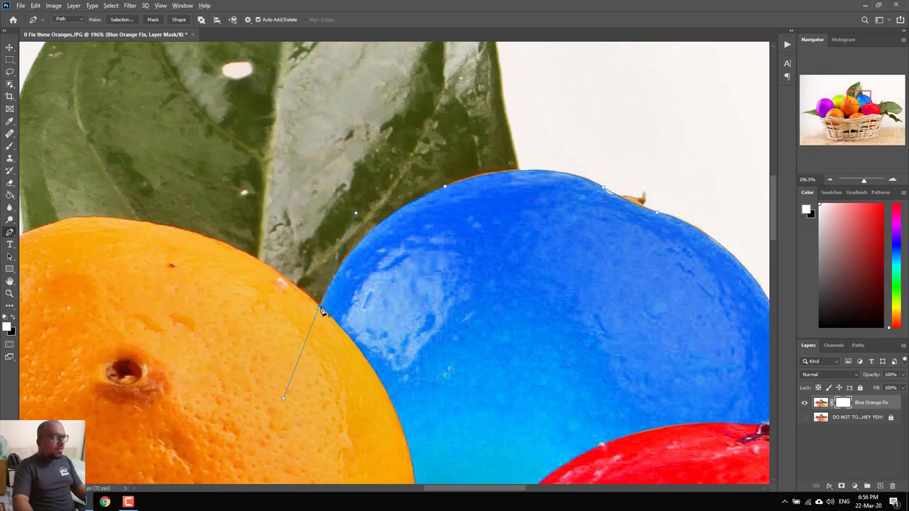
drag(419, 369, 511, 136)
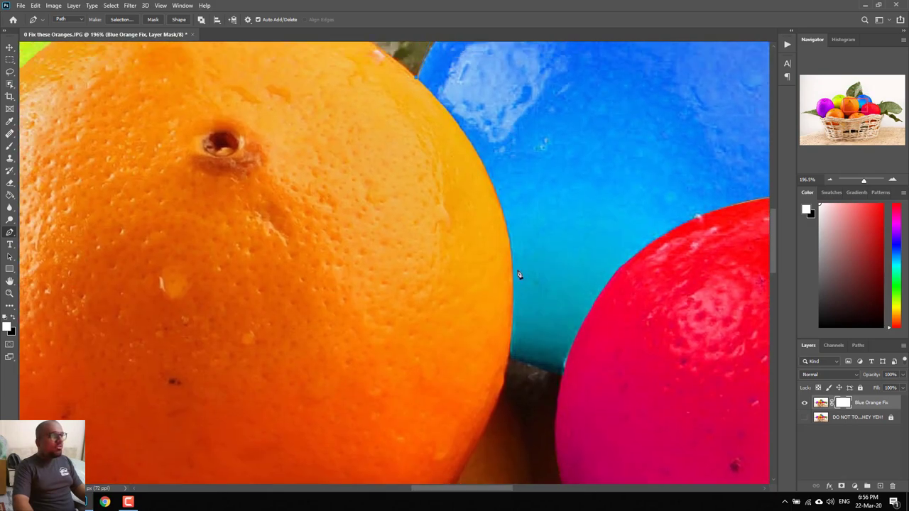
- Add corner anchors at the blue orange's lower-left and lower edges
scroll(510, 362, down, 5)
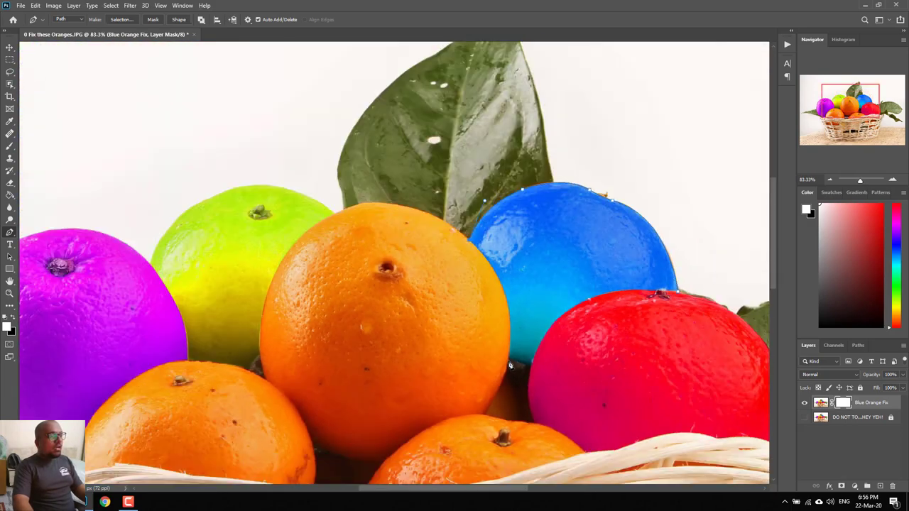
scroll(511, 363, down, 1)
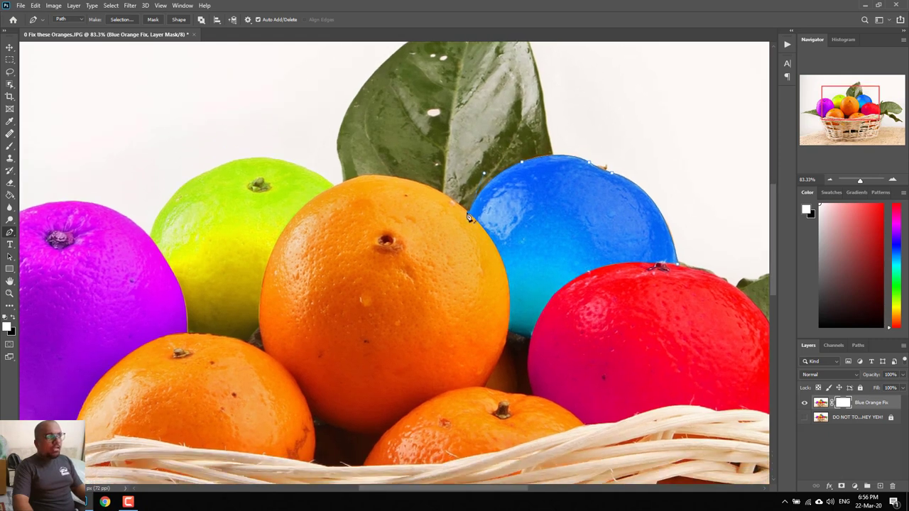
click(510, 337)
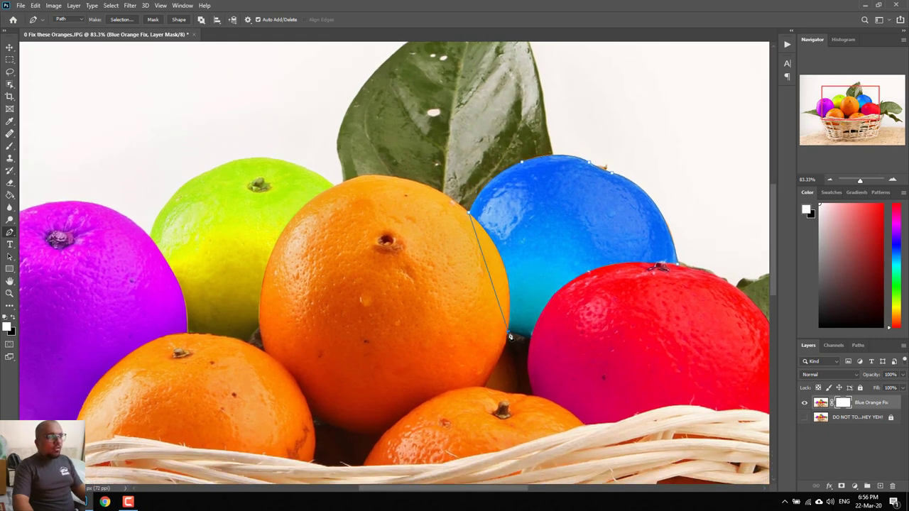
drag(509, 338, 495, 413)
alt+click(510, 338)
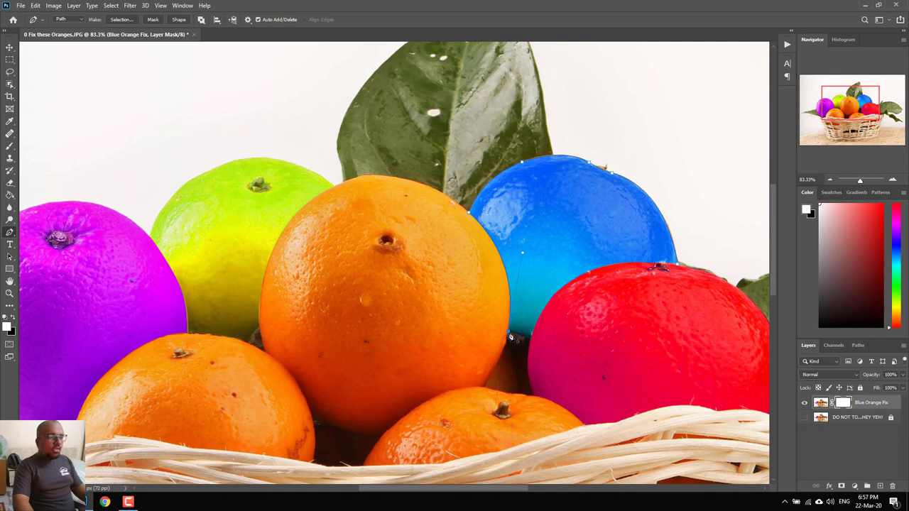
click(531, 344)
- Curve the path along the red orange's top edge and close it at the starting anchor
drag(647, 249, 600, 250)
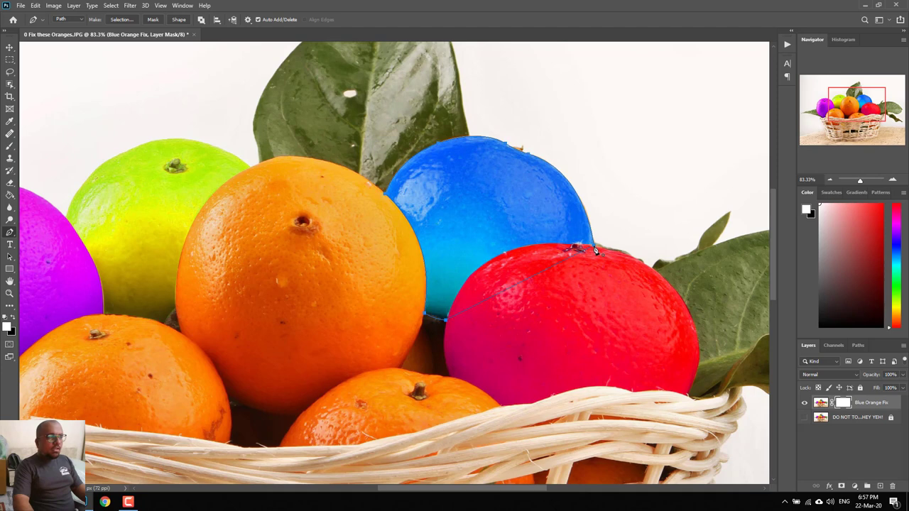
drag(595, 250, 663, 274)
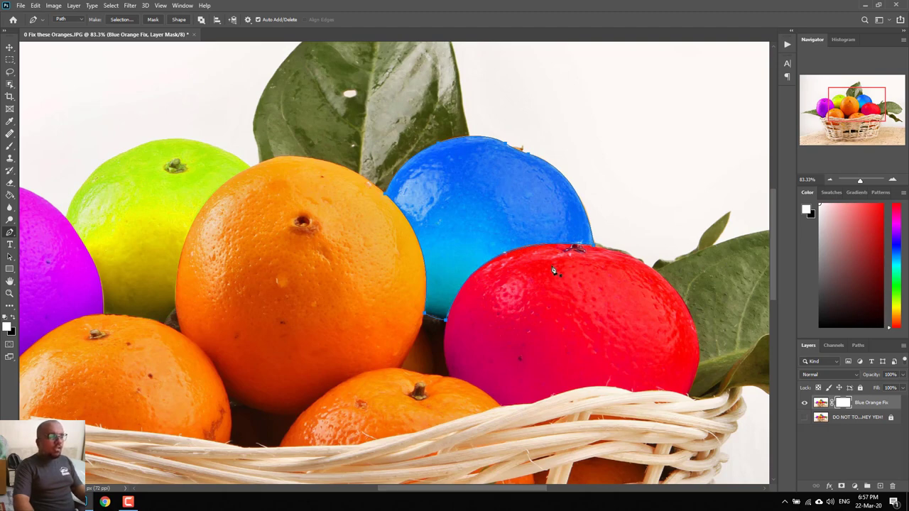
scroll(553, 260, up, 5)
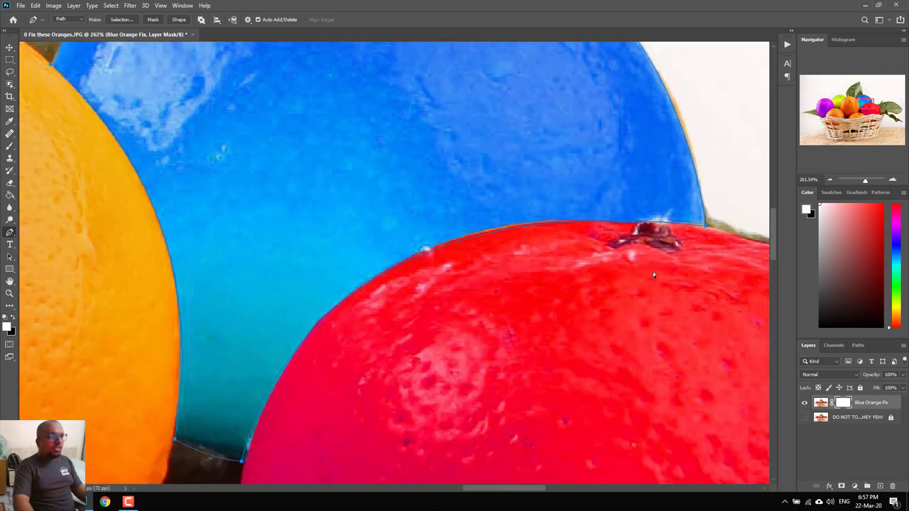
scroll(652, 272, down, 2)
scroll(639, 272, down, 2)
scroll(625, 271, down, 2)
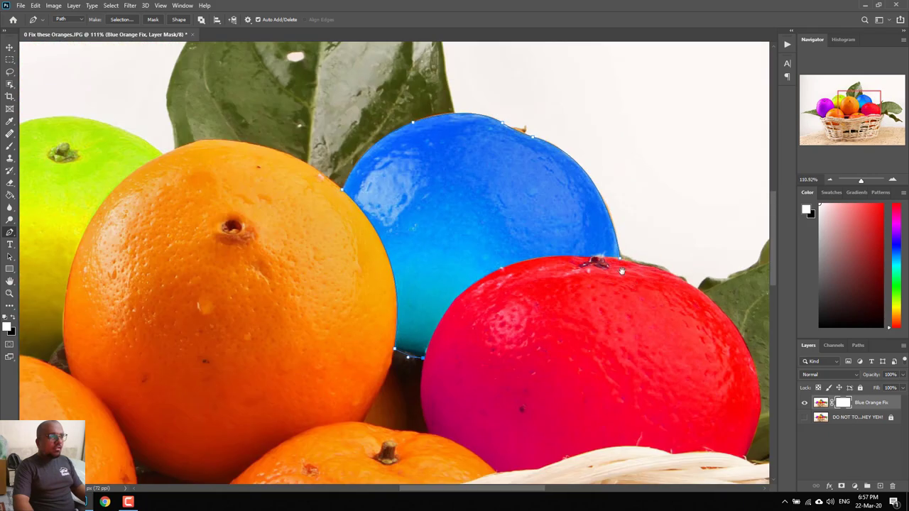
drag(622, 270, 590, 240)
click(585, 239)
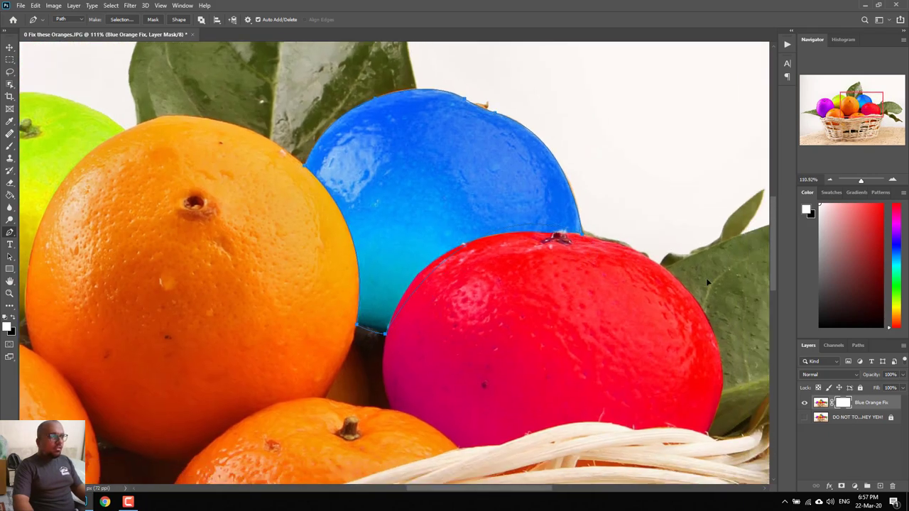
drag(761, 243, 717, 244)
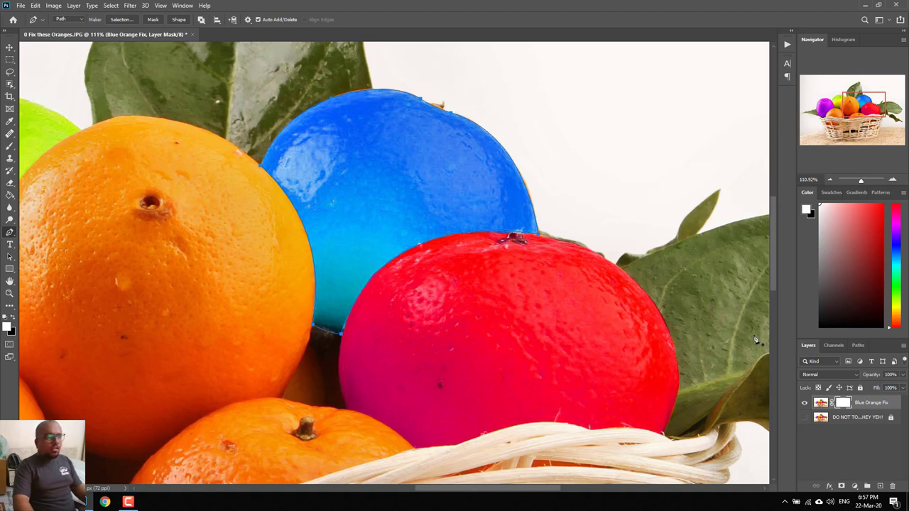
- Convert the closed blue-orange path into a selection with Make Selection, then pick the Paint Bucket
right_click(429, 188)
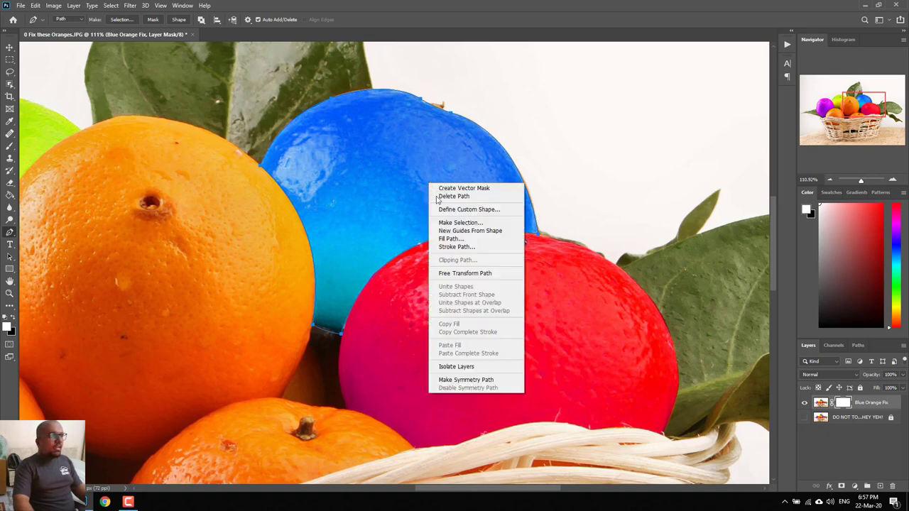
click(470, 223)
click(501, 134)
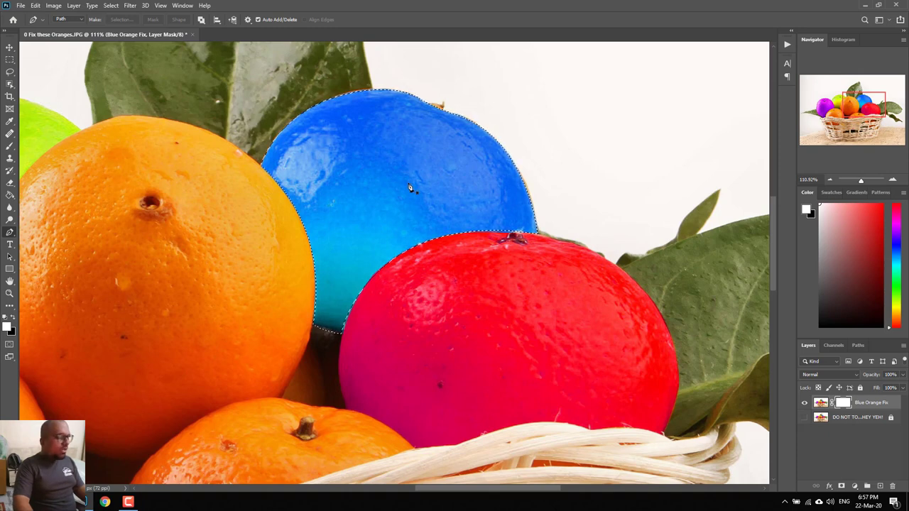
click(9, 201)
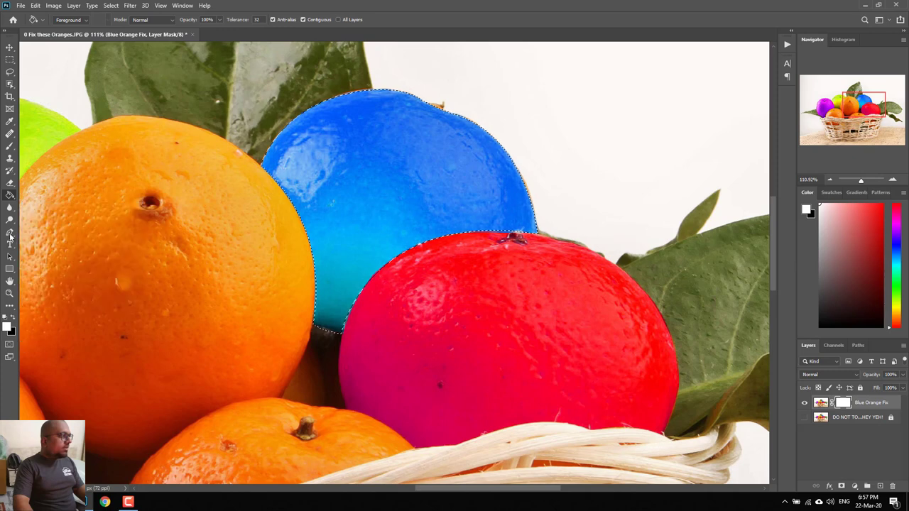
- Set black as the foreground colour and undo a trial fill on the layer image
click(6, 318)
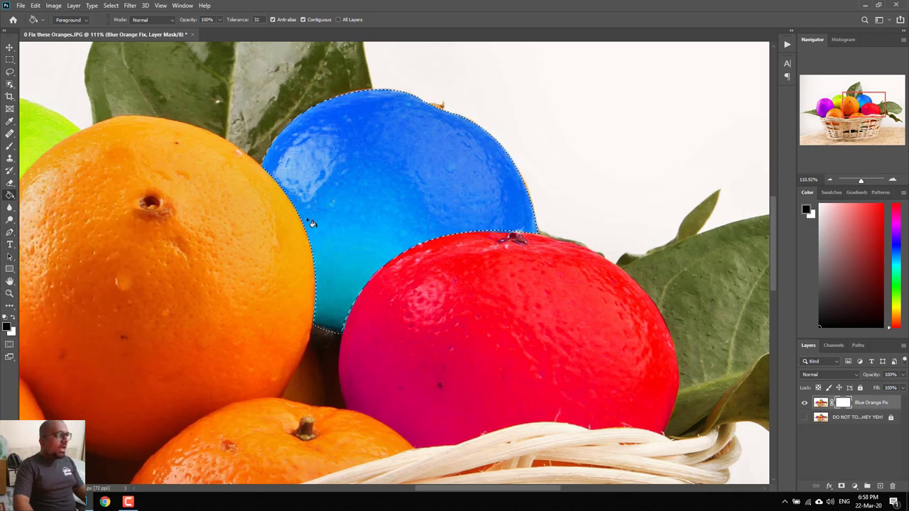
click(821, 404)
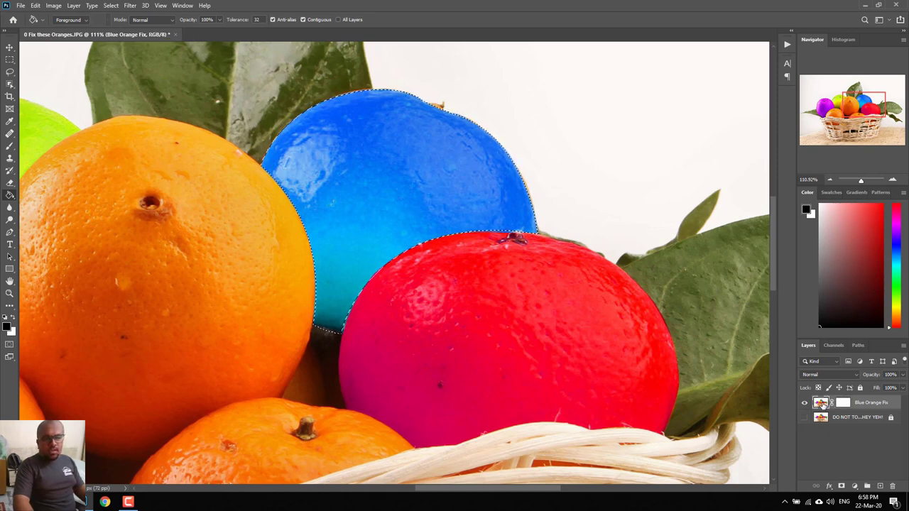
click(444, 206)
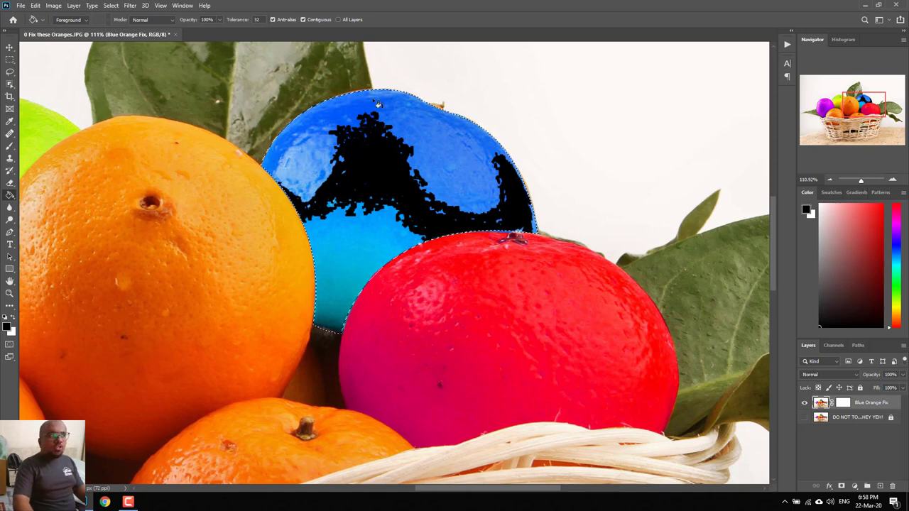
key(ctrl+z)
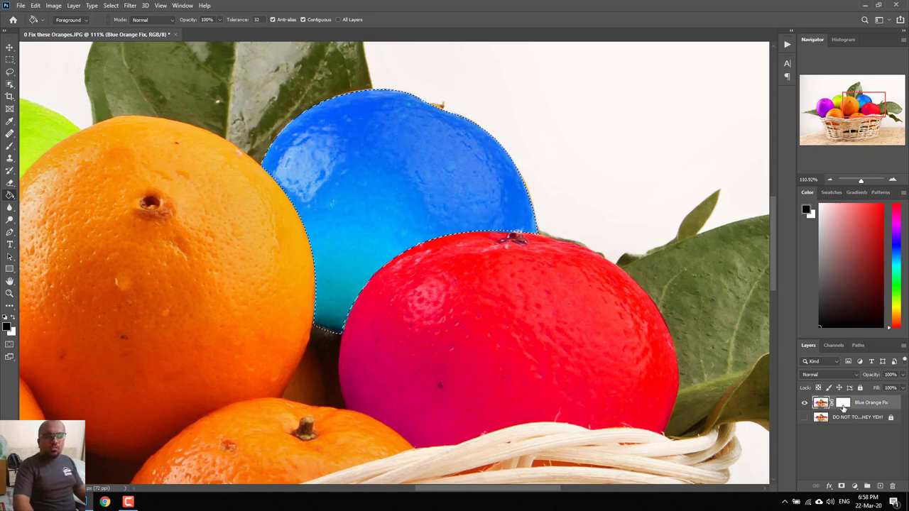
- Try a black fill on the Blue Orange Fix mask, undo it, and fit the image to the window
click(843, 404)
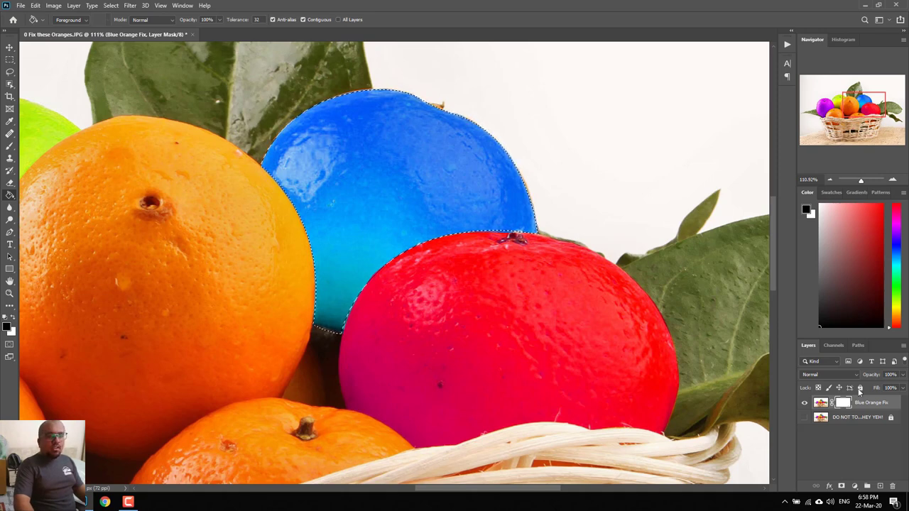
click(462, 174)
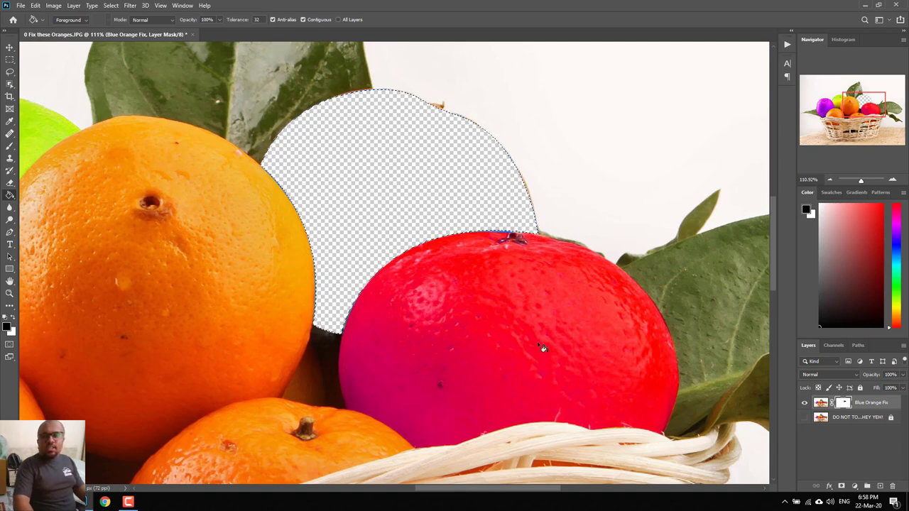
scroll(590, 201, down, 5)
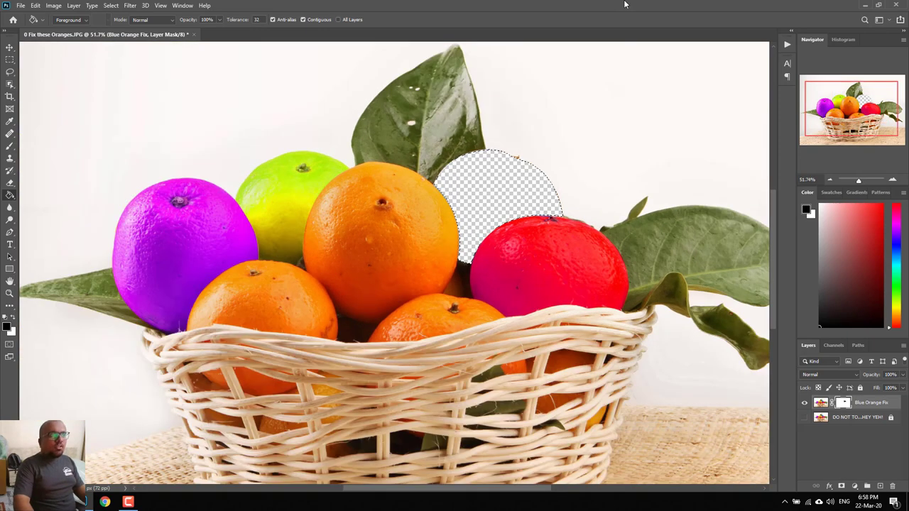
key(ctrl+BackSpace)
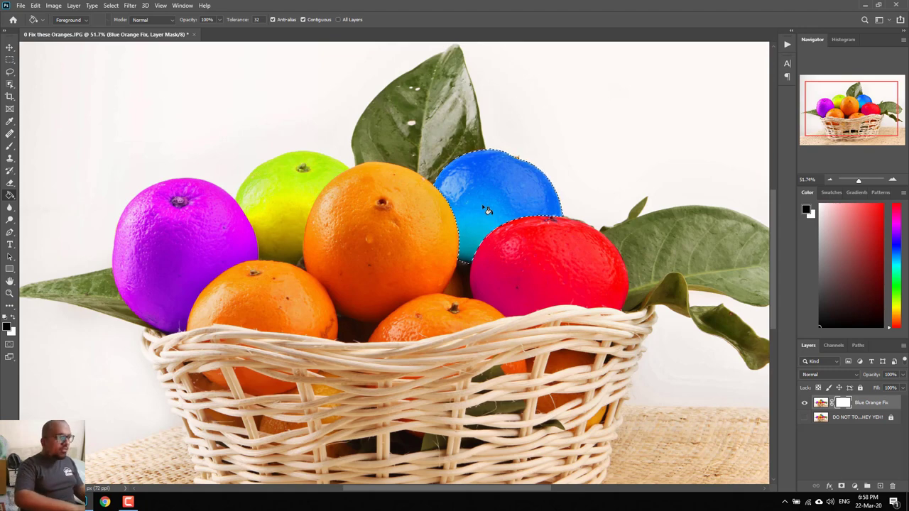
key(ctrl+0)
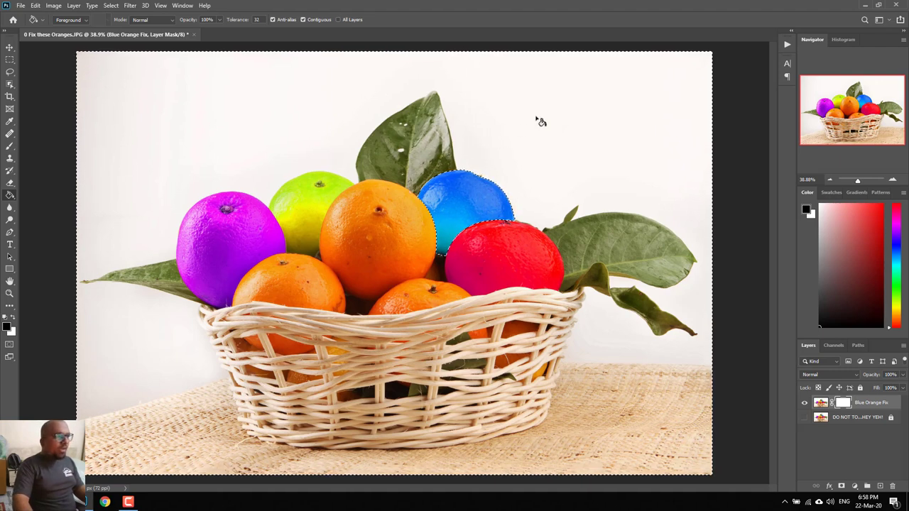
- Fill the mask so only the blue orange shows, deselect, and show the original layer again
key(alt+BackSpace)
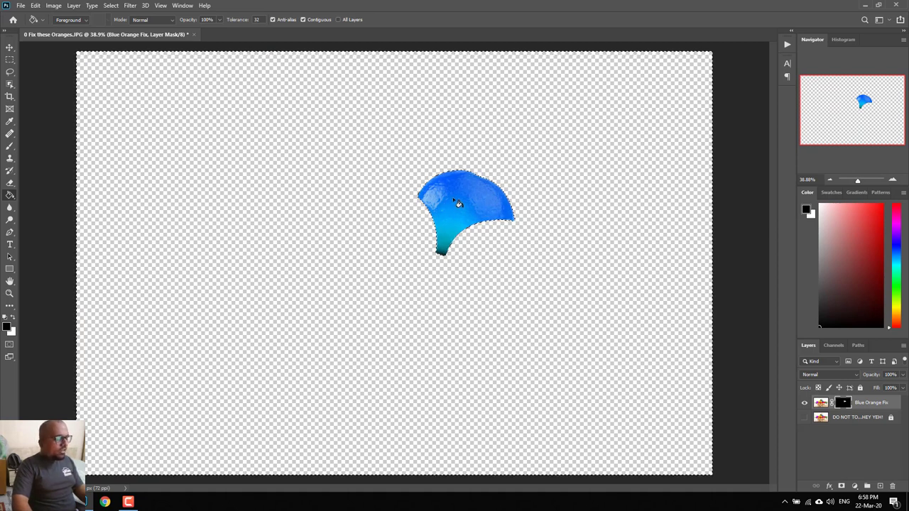
key(ctrl+d)
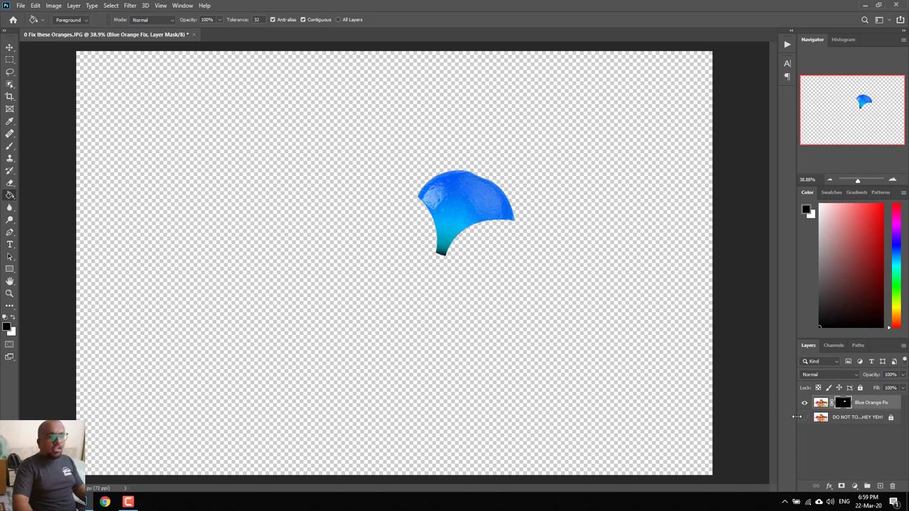
click(805, 417)
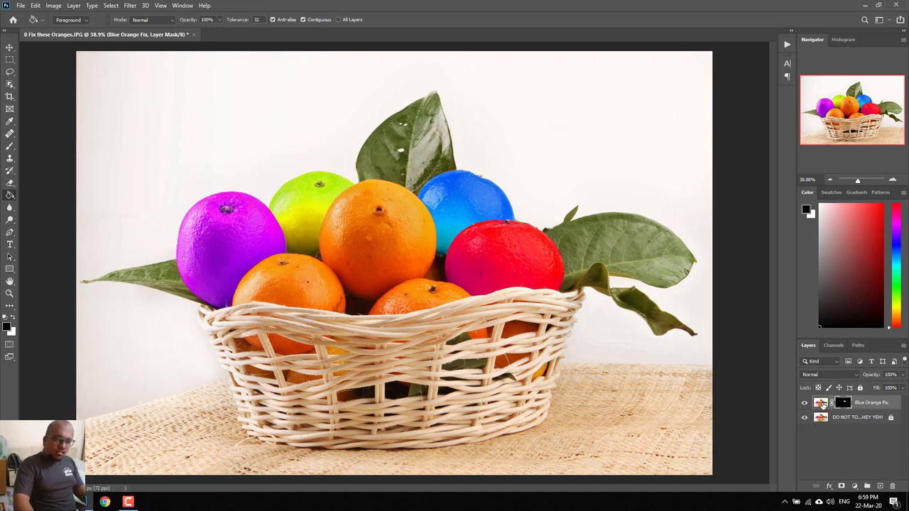
click(824, 402)
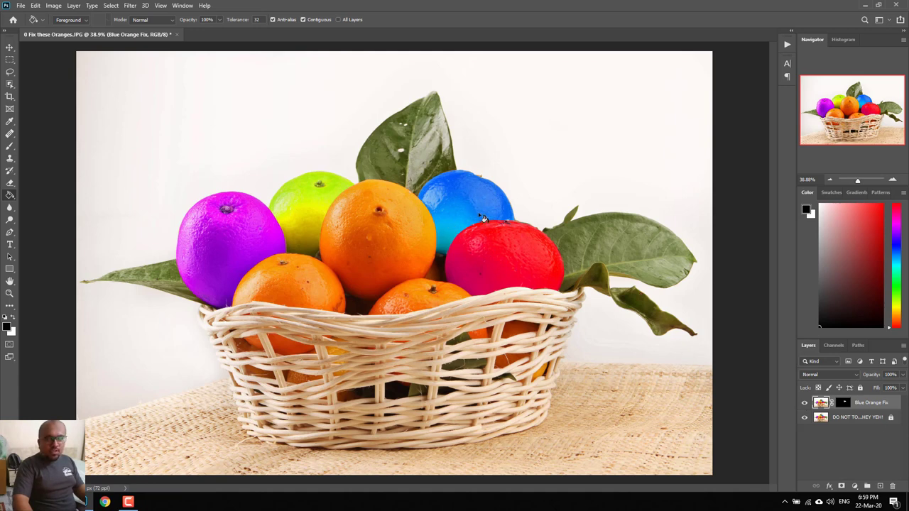
- Shift the Blue Orange Fix layer's hue to -180 with Hue/Saturation
key(ctrl+u)
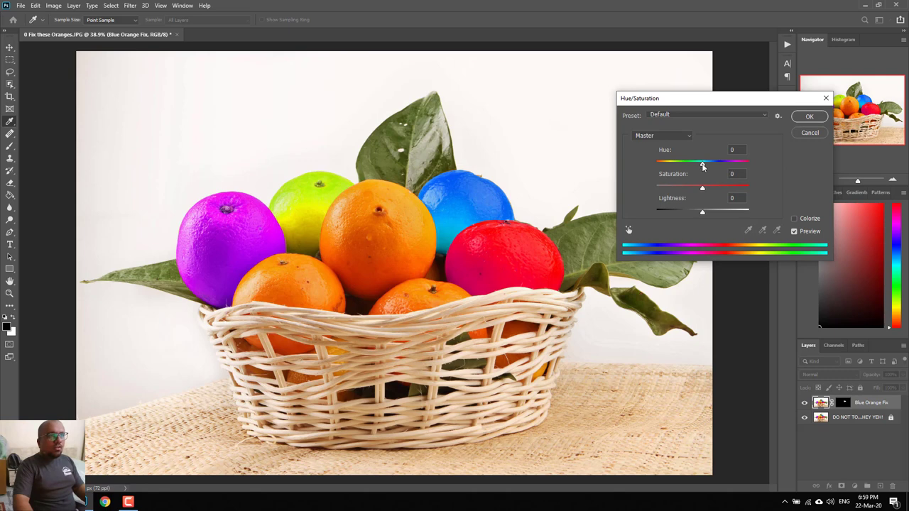
drag(702, 164, 656, 169)
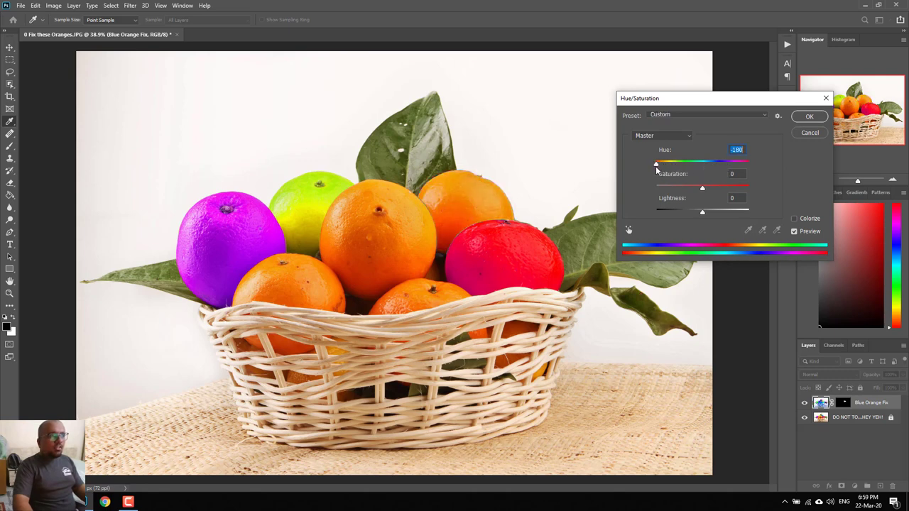
click(807, 116)
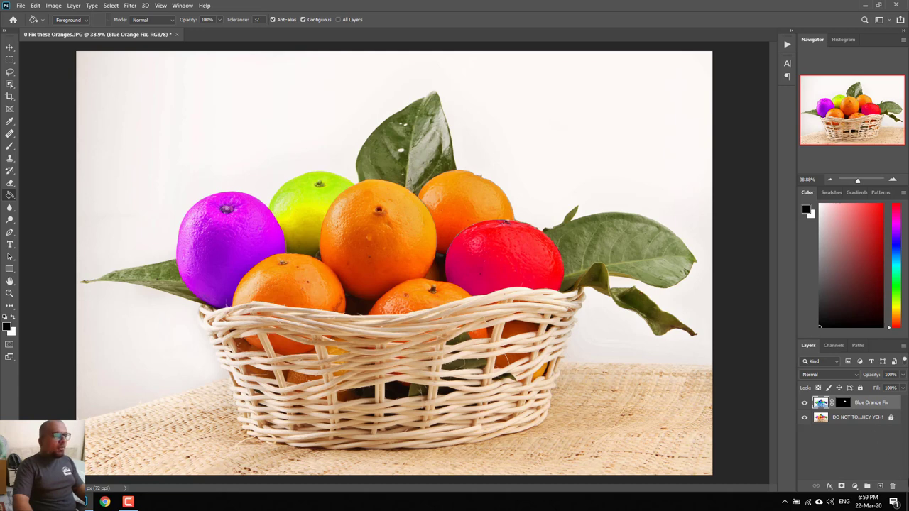
- Duplicate the original photo layer and name the copy 'Purple Orange'
click(859, 419)
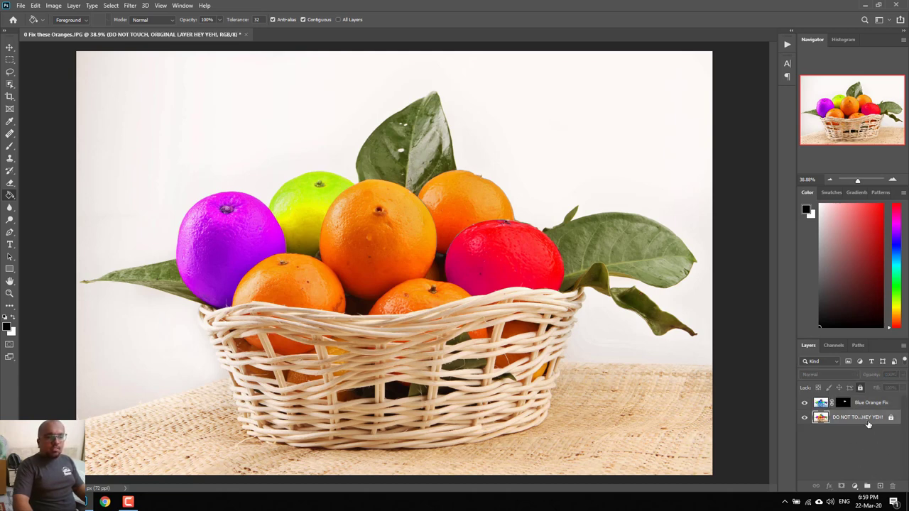
key(ctrl+j)
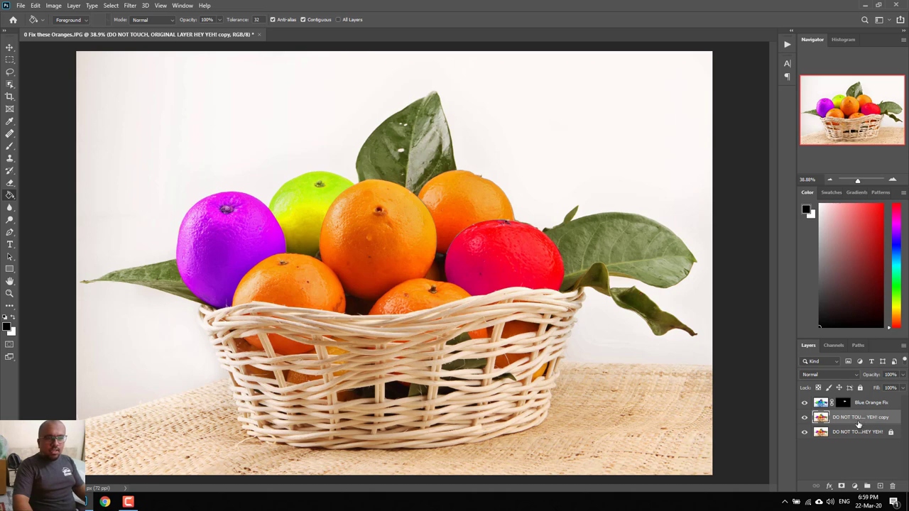
double_click(859, 418)
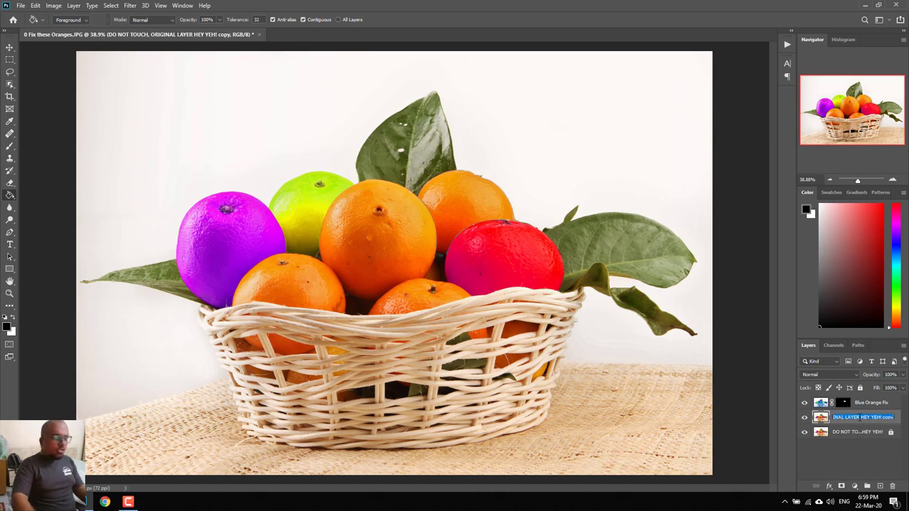
text(Purple Or)
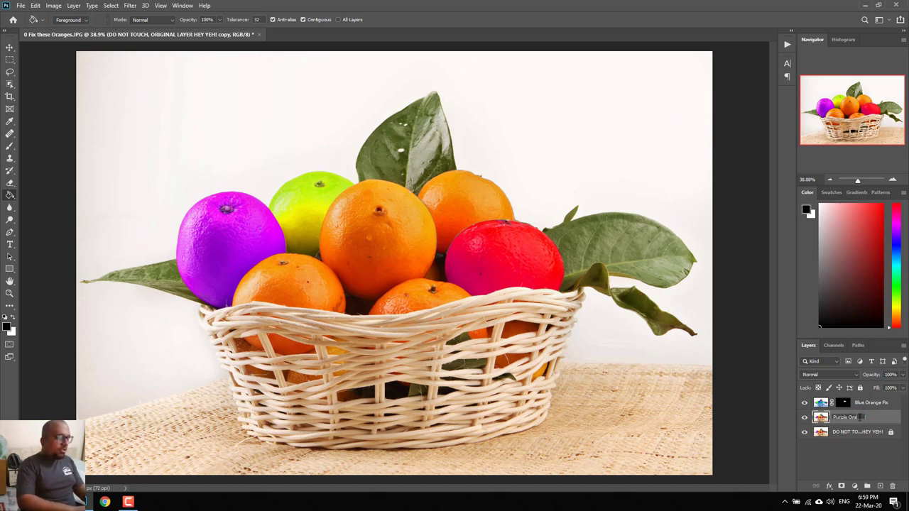
text(ange)
key(Return)
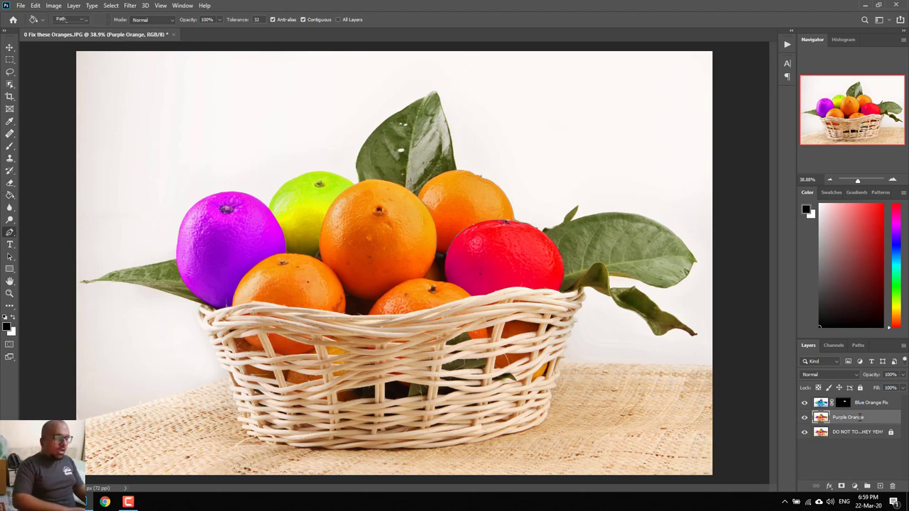
- Zoom to 100% on the purple orange with the Pen tool and hide the Blue Orange Fix layer
key(p)
key(ctrl+1)
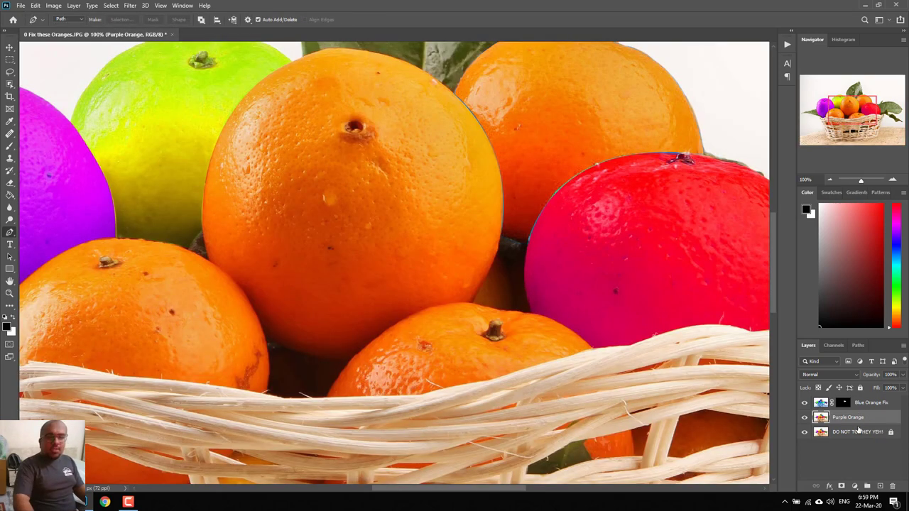
drag(415, 254, 684, 270)
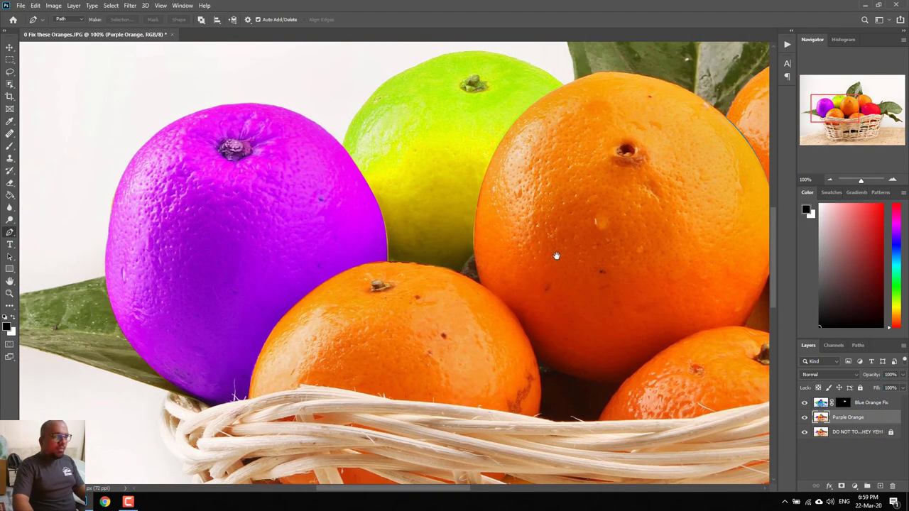
drag(556, 258, 643, 296)
click(805, 402)
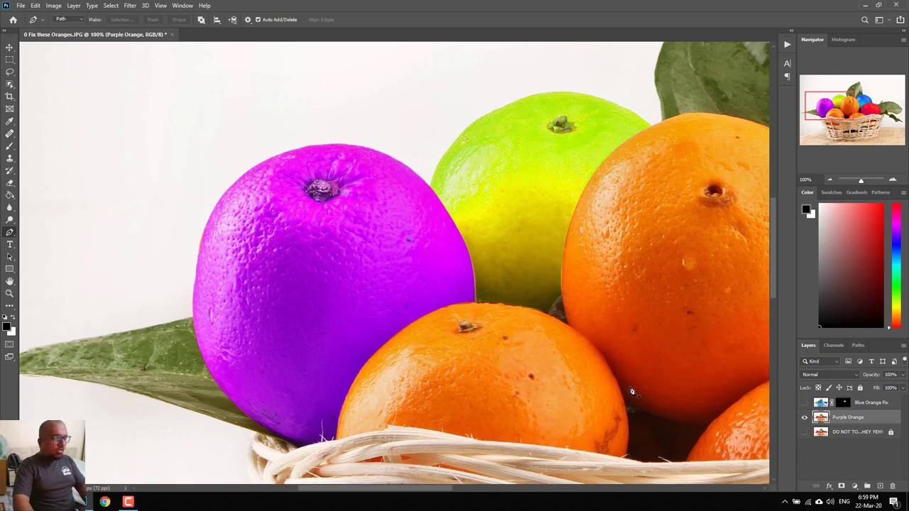
- Start the outline on the purple orange's edge, undoing the first attempt and restarting
click(477, 307)
scroll(348, 147, up, 2)
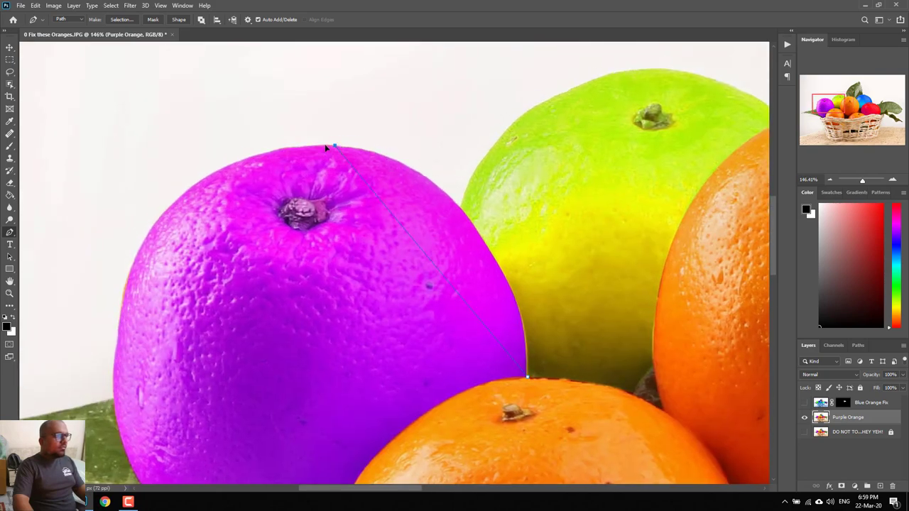
drag(326, 147, 140, 123)
key(ctrl+z)
key(ctrl+z)
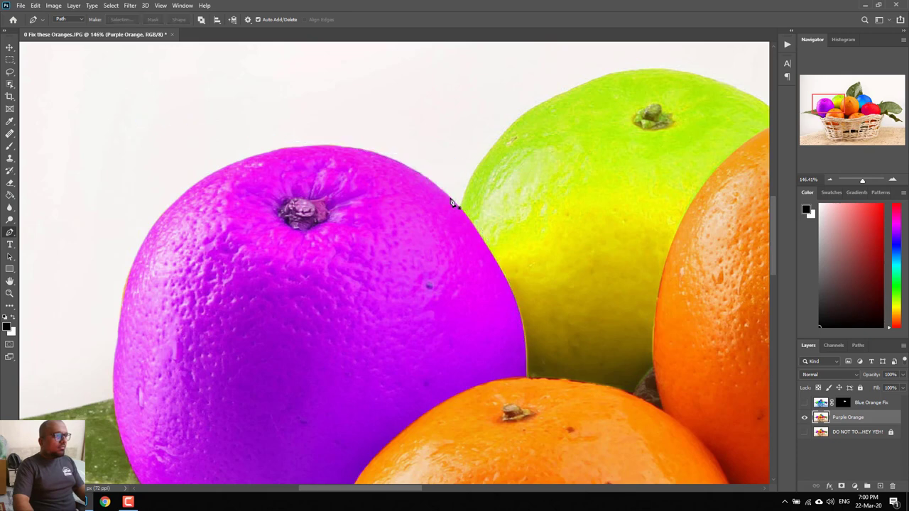
drag(458, 208, 513, 274)
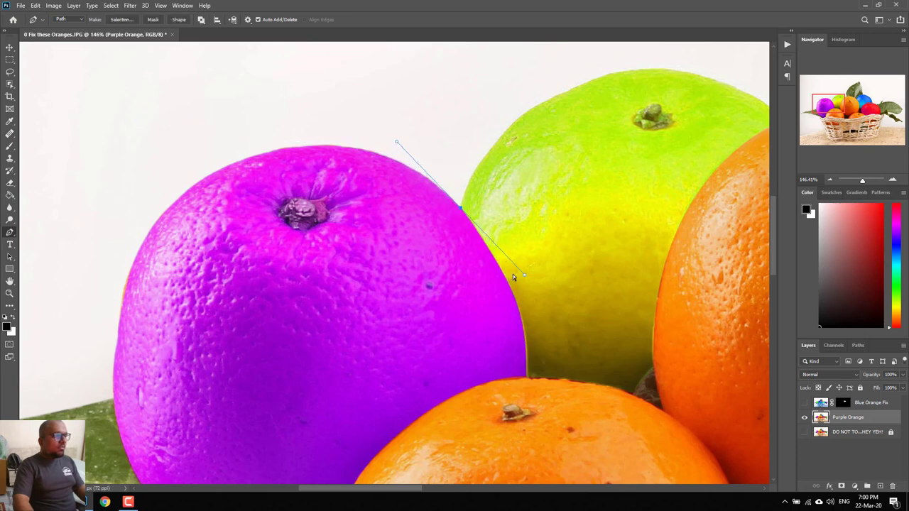
- Trace curved anchors over the purple orange's right edge, top, and left edge
click(527, 382)
drag(460, 209, 374, 103)
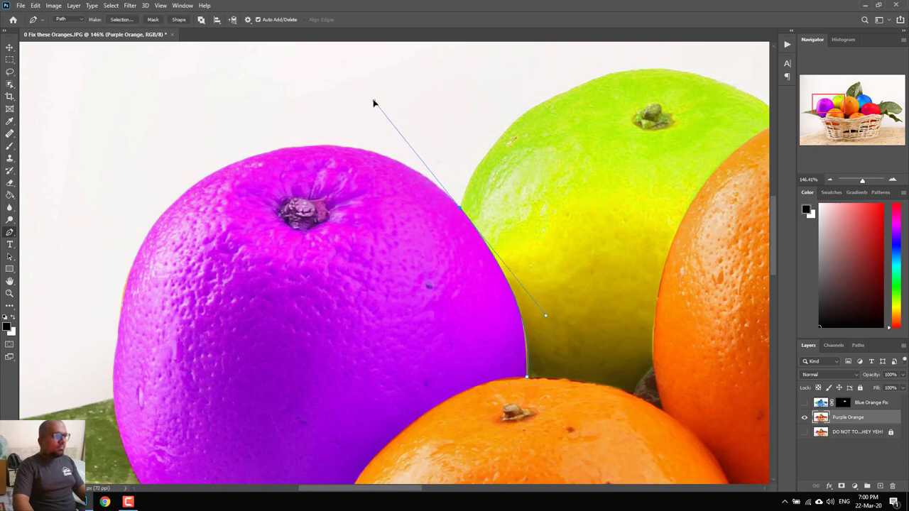
click(228, 167)
drag(228, 168, 219, 170)
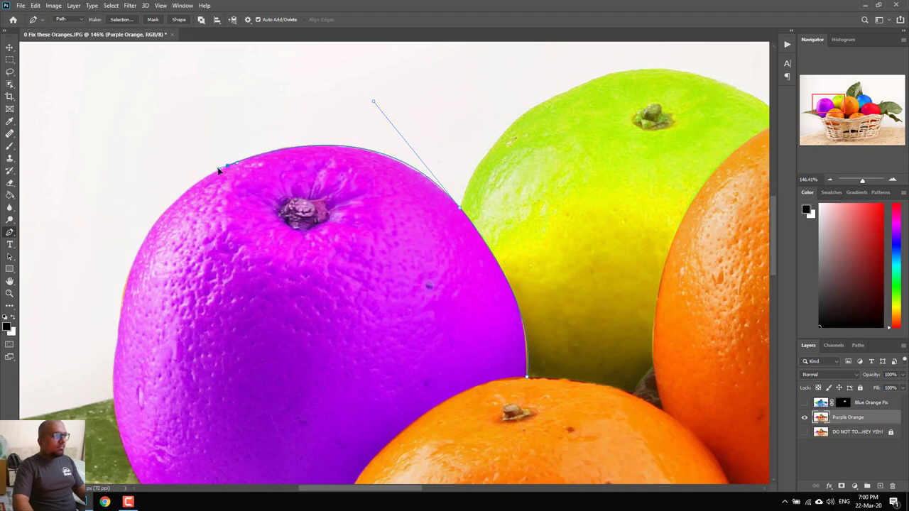
drag(180, 224, 312, 104)
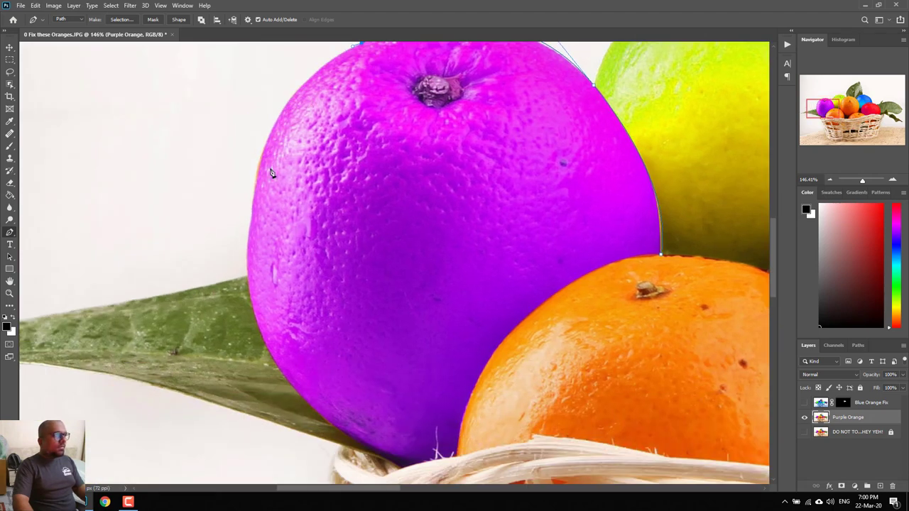
click(251, 203)
drag(251, 204, 230, 332)
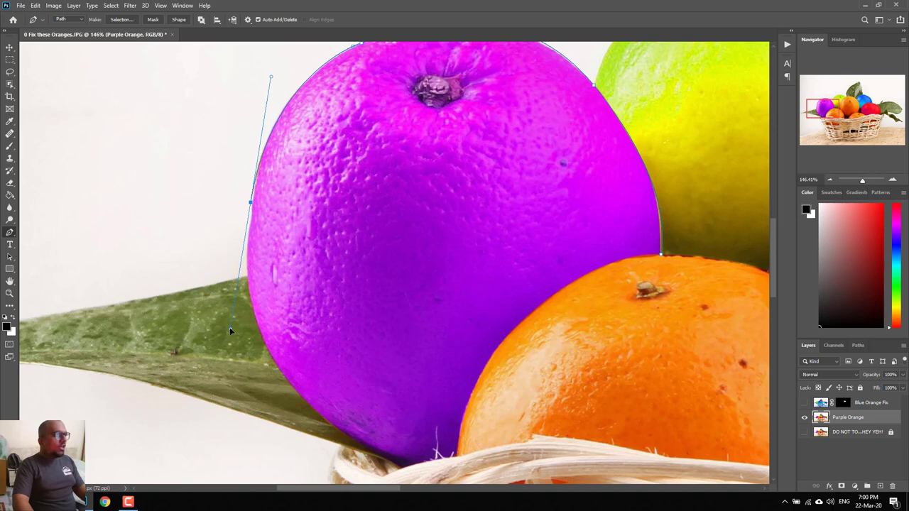
- Continue the path along the lower-left and bottom edges up to where the oranges meet
drag(327, 422, 364, 457)
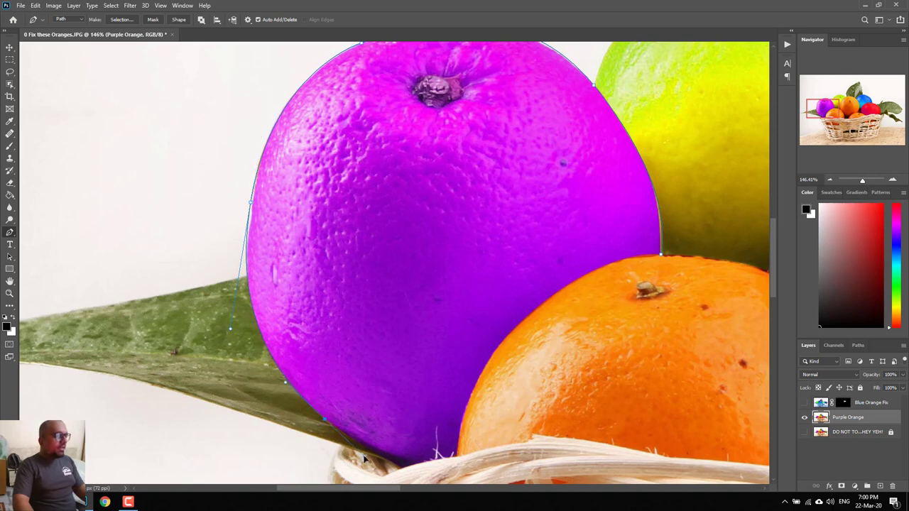
drag(418, 466, 455, 460)
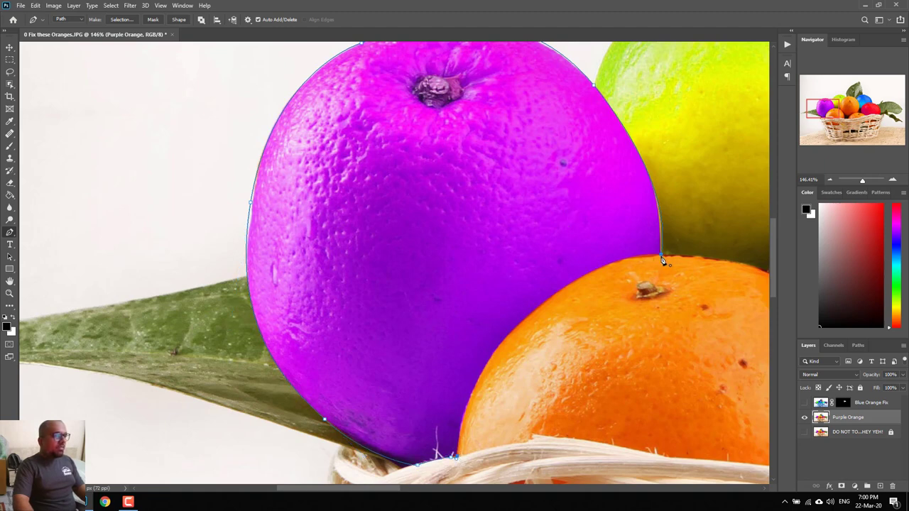
scroll(661, 261, down, 3)
scroll(421, 242, up, 1)
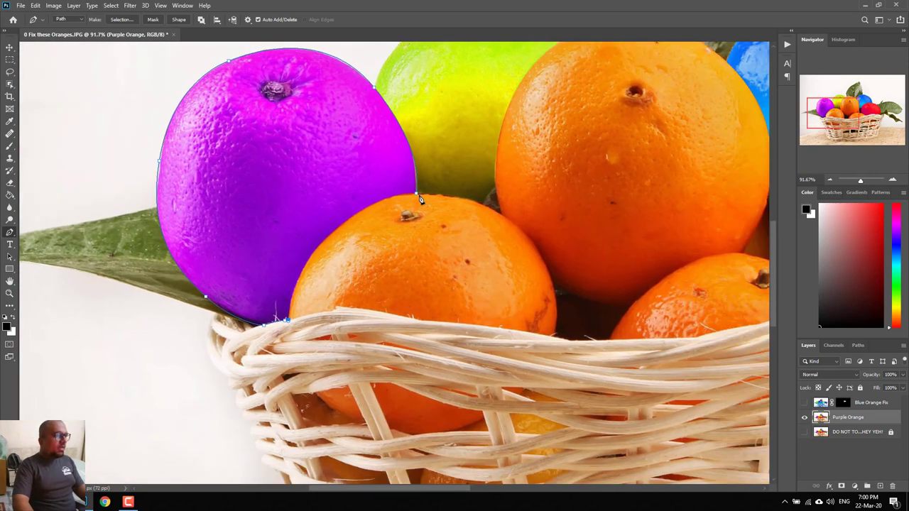
mouse_move(418, 194)
mouse_down()
mouse_move(549, 177)
mouse_move(529, 181)
mouse_move(538, 184)
mouse_up()
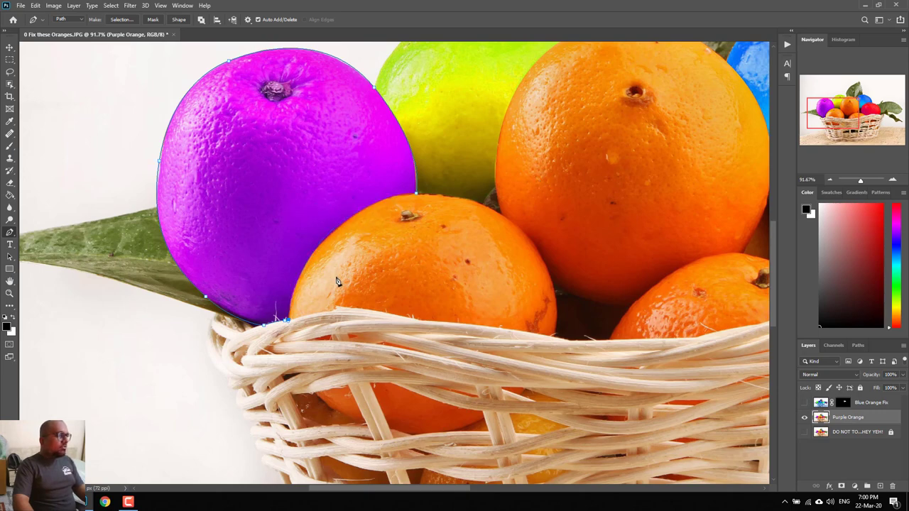
scroll(326, 282, up, 5)
drag(326, 282, 322, 313)
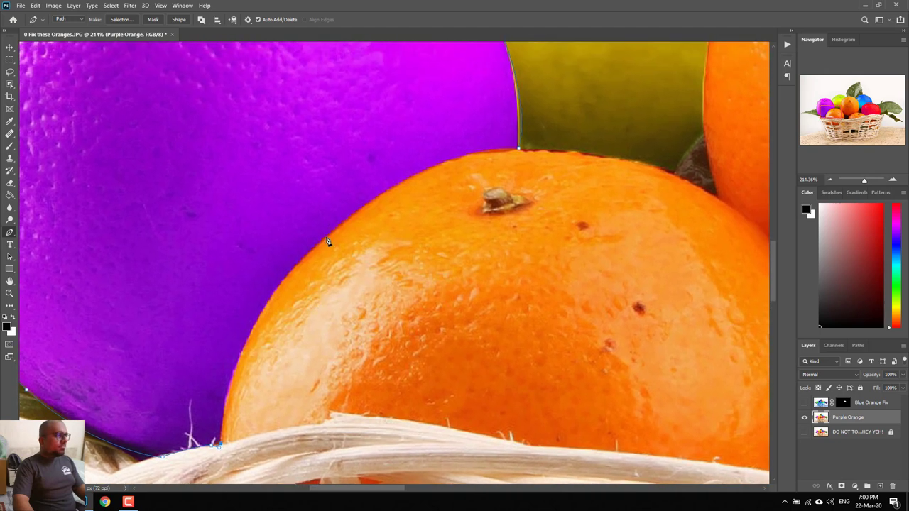
- Finish the outline along the borders with the front and green oranges
mouse_move(325, 237)
mouse_down()
mouse_move(414, 151)
mouse_move(435, 148)
mouse_up()
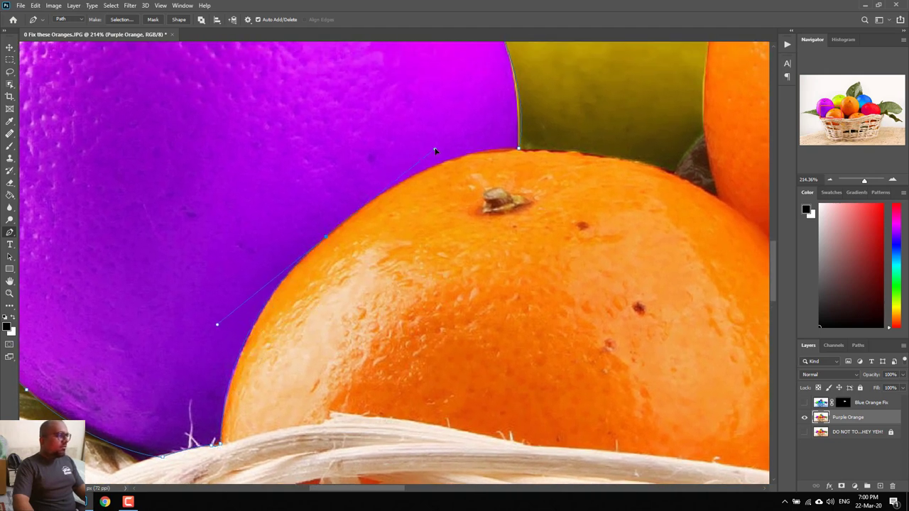
click(520, 150)
drag(535, 152, 539, 155)
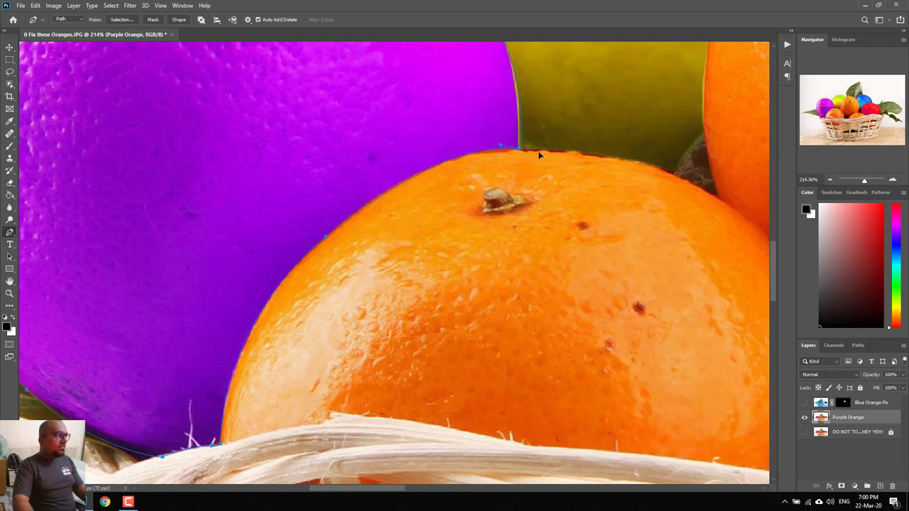
scroll(539, 155, down, 5)
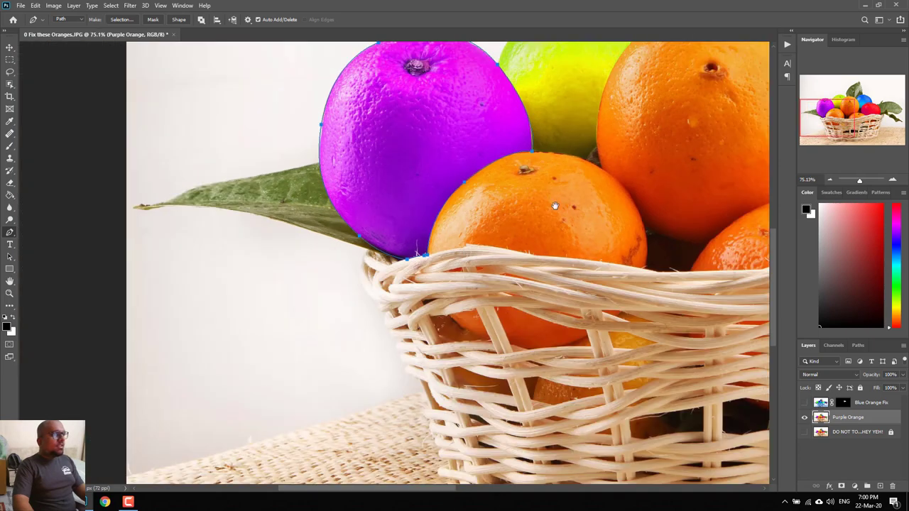
scroll(497, 213, down, 2)
scroll(427, 279, up, 1)
drag(427, 278, 354, 291)
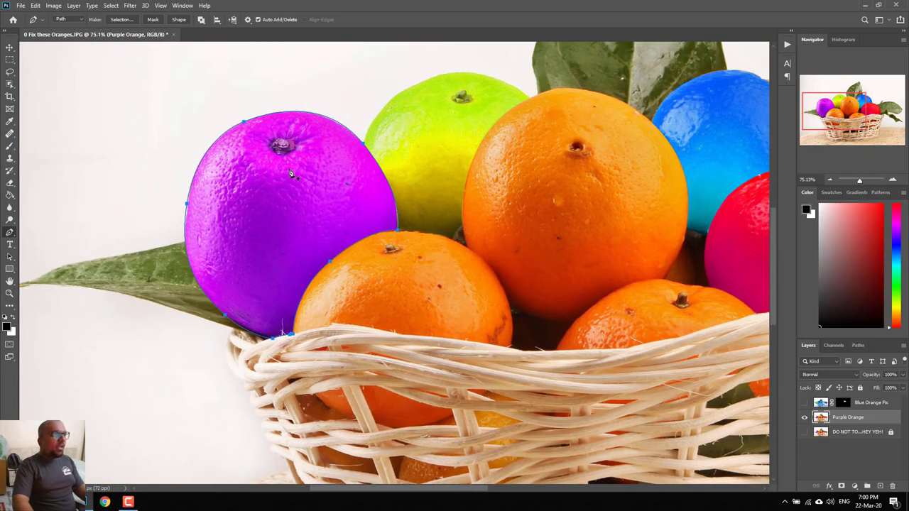
- Turn the purple orange's path into a selection and add it as the Purple Orange layer mask
right_click(291, 172)
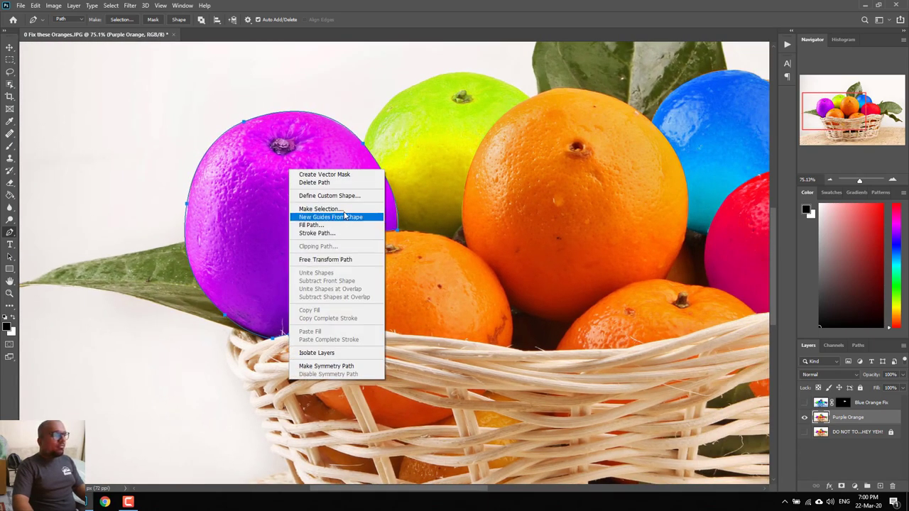
click(324, 209)
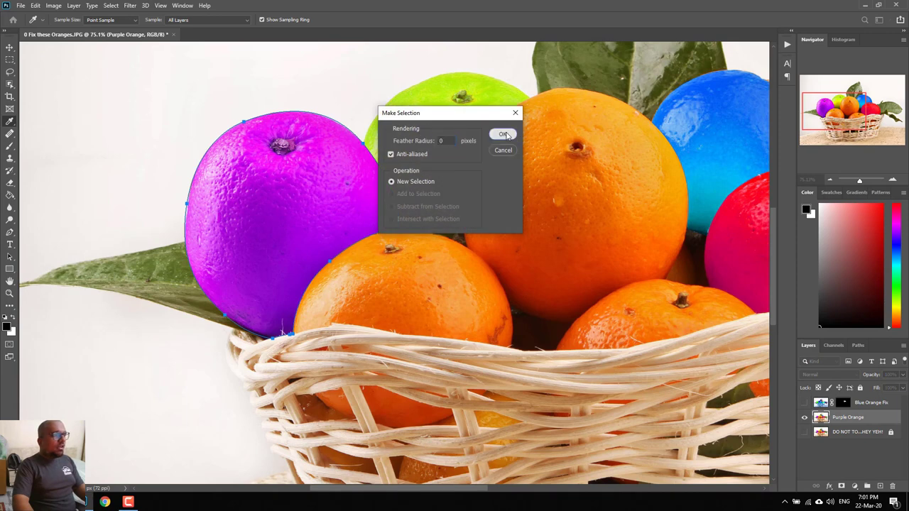
click(502, 134)
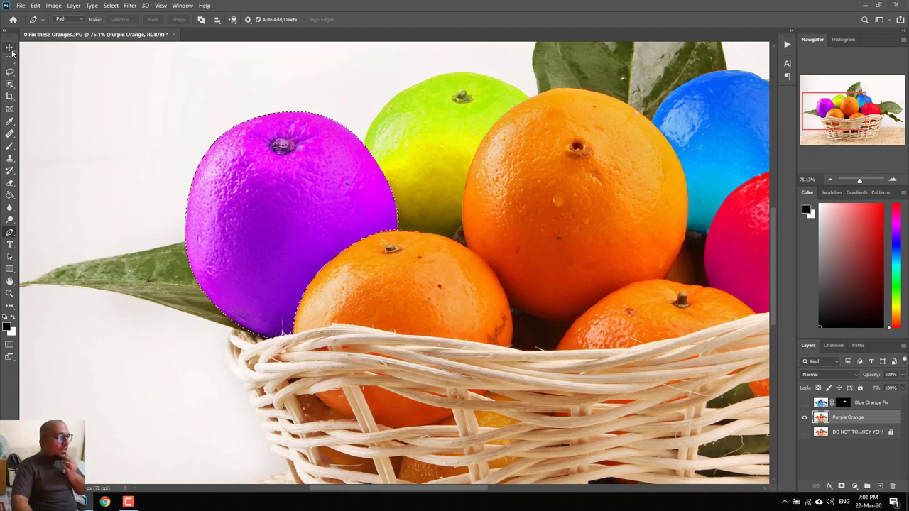
key(v)
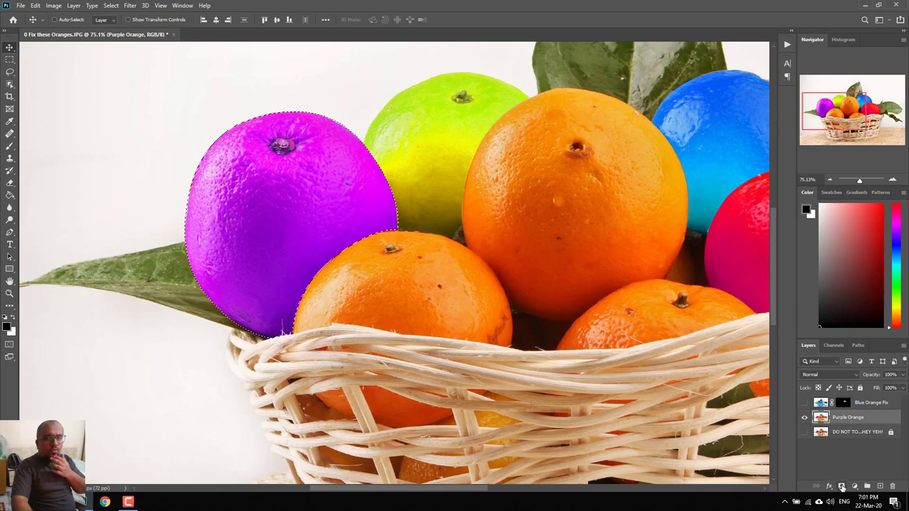
click(841, 487)
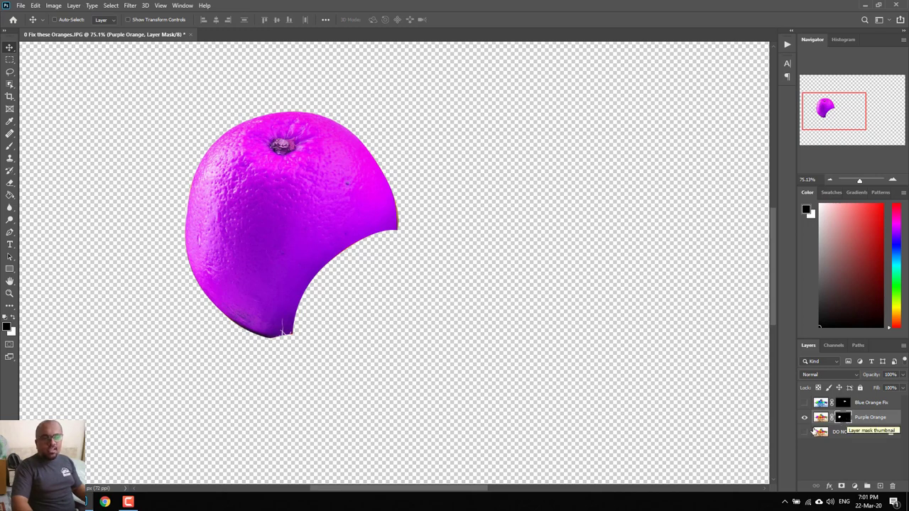
- Show the original background photo and the Blue Orange Fix layer again
click(804, 432)
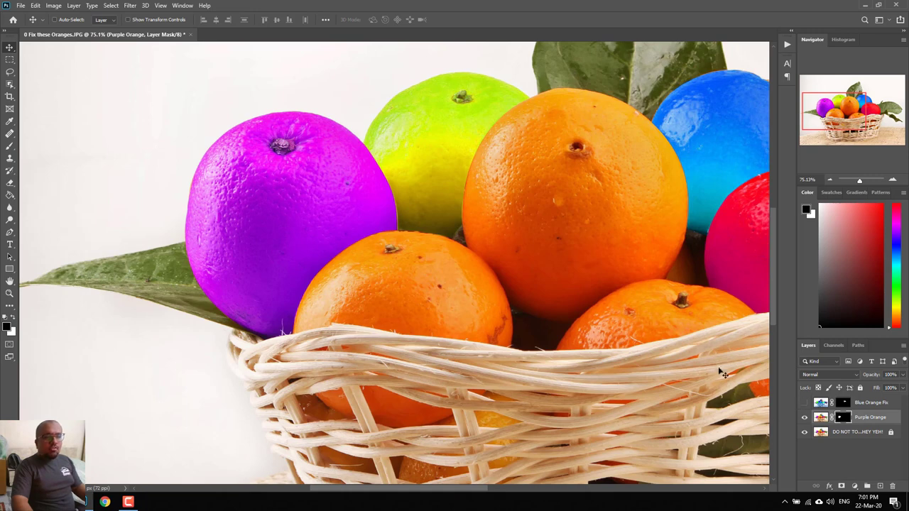
drag(647, 319, 523, 363)
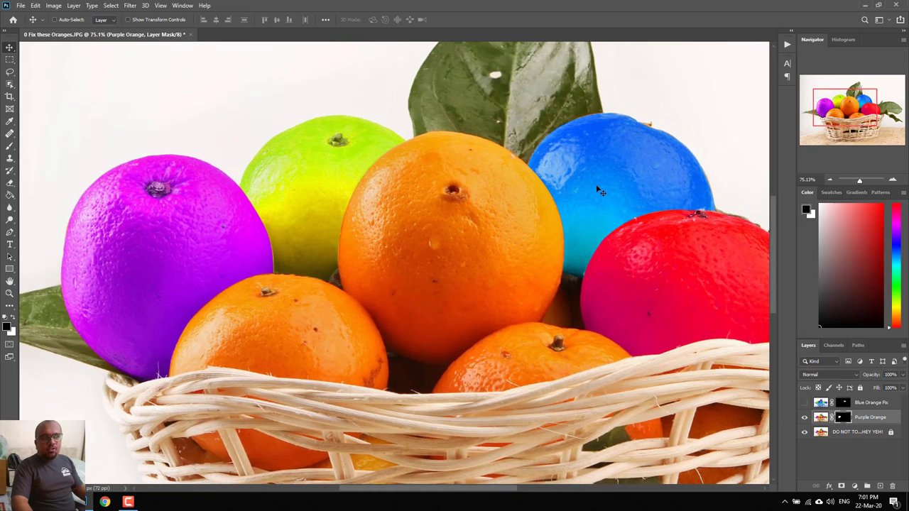
click(804, 403)
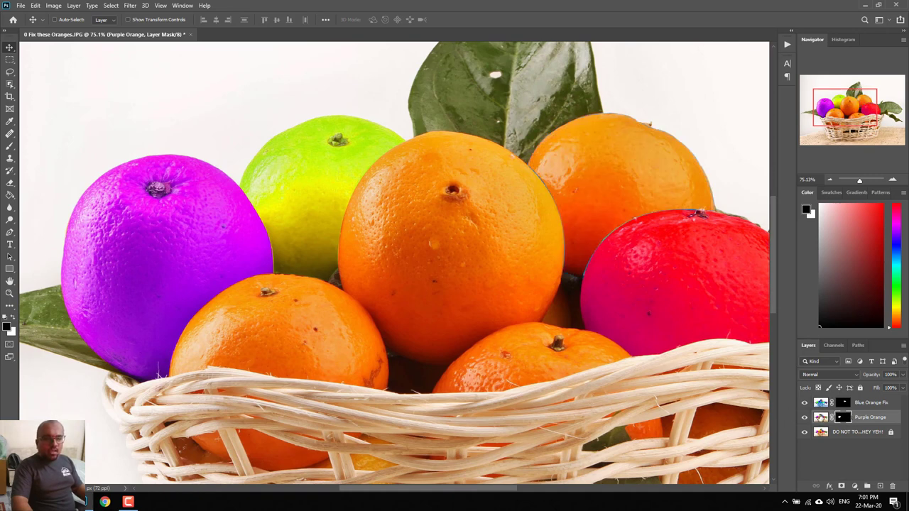
- Shift the Purple Orange layer's hue to about +102 so the fruit turns orange
click(821, 417)
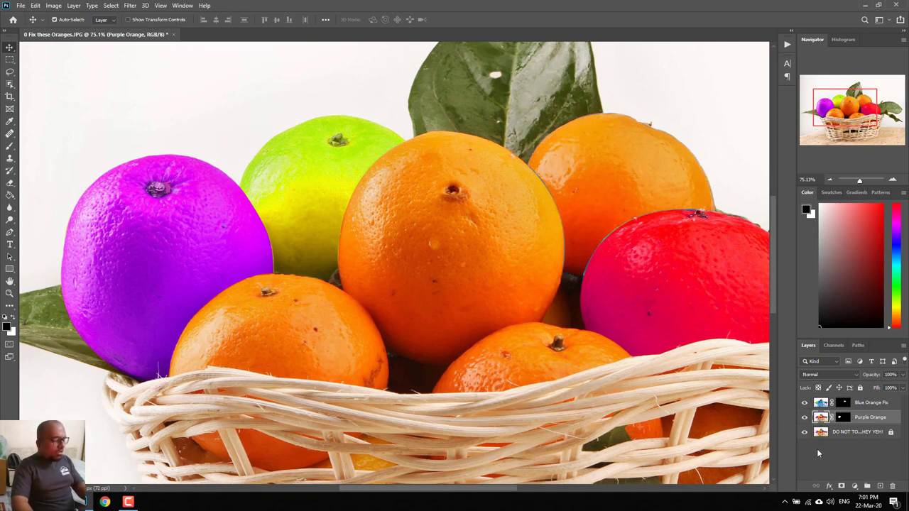
key(ctrl+u)
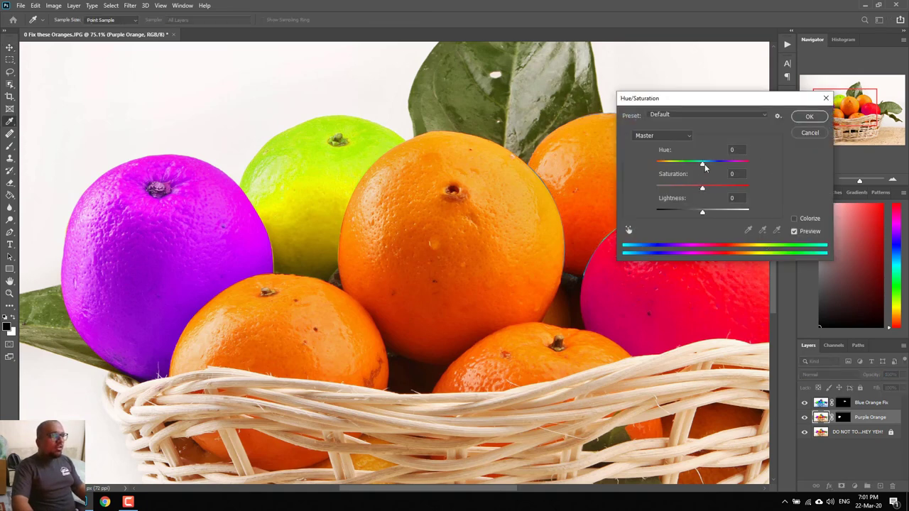
drag(703, 165, 735, 165)
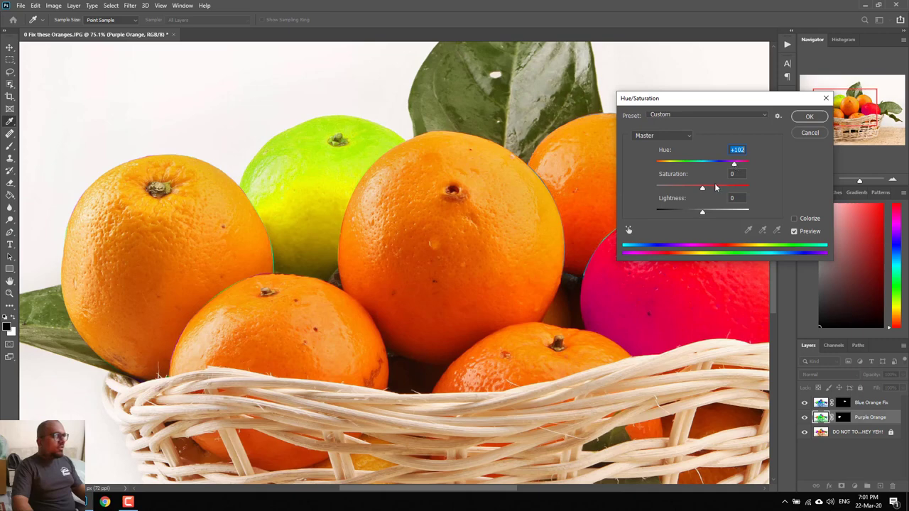
click(808, 117)
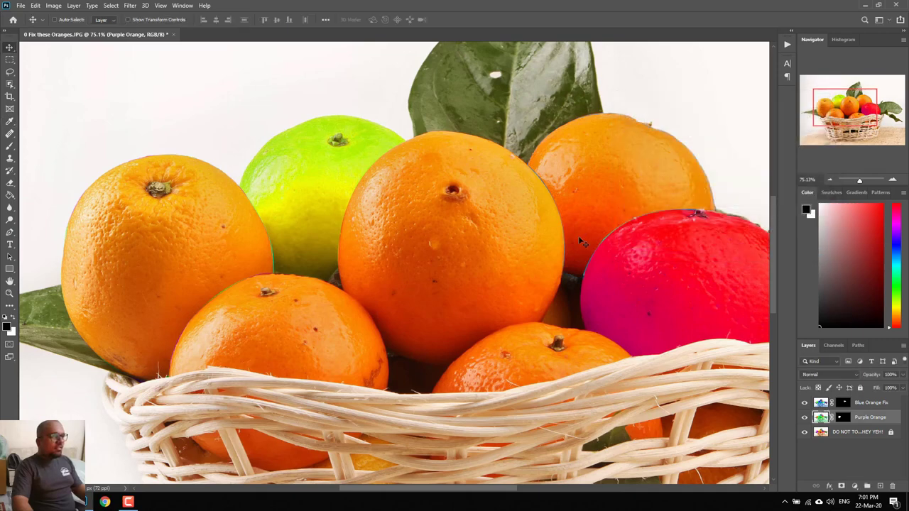
key(v)
scroll(578, 235, down, 5)
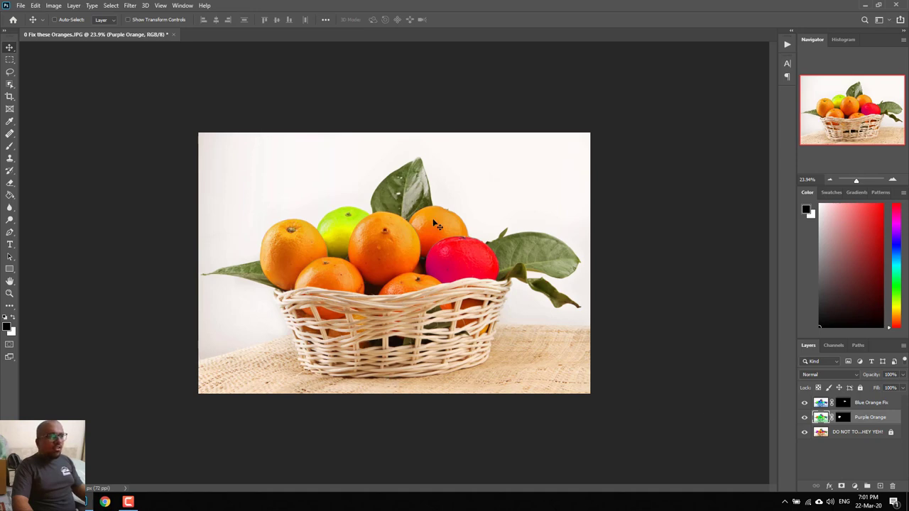
- Compare the blue orange with and without its fix, then enable layer auto-select
key(alt+bracketright)
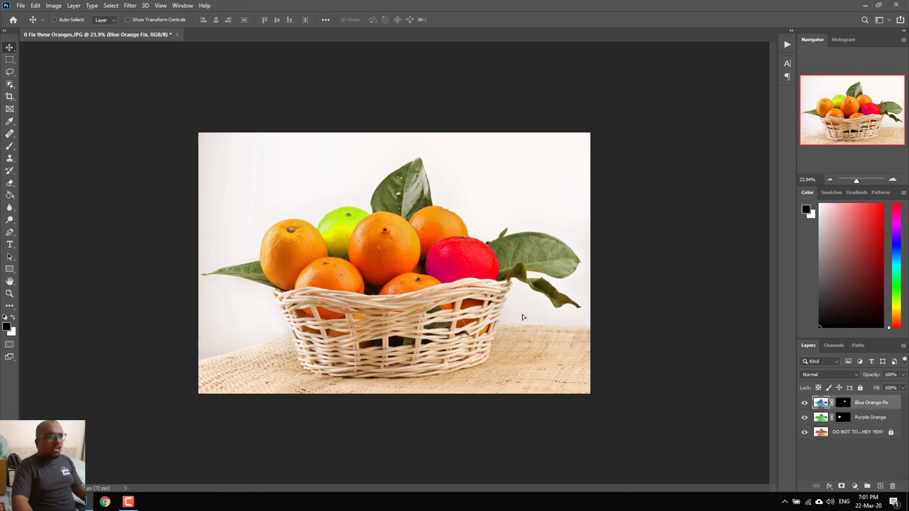
key(ctrl+i)
key(alt+bracketleft)
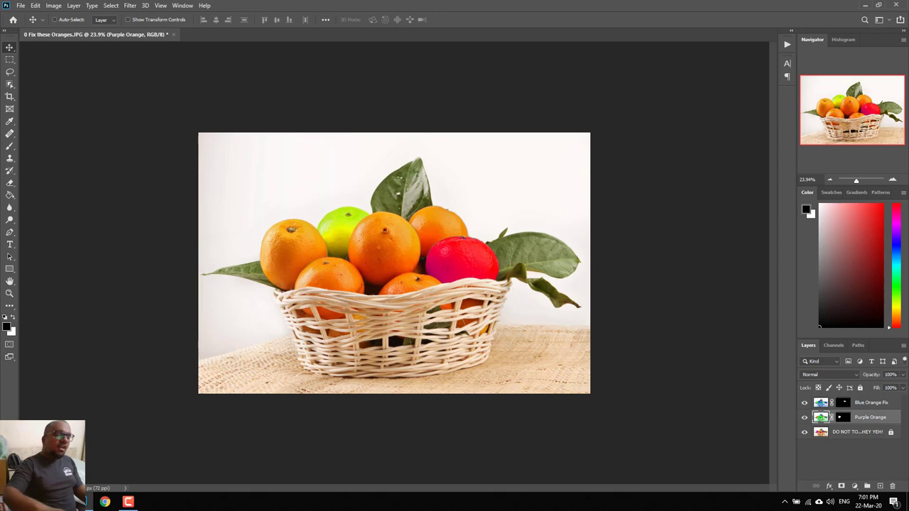
click(54, 19)
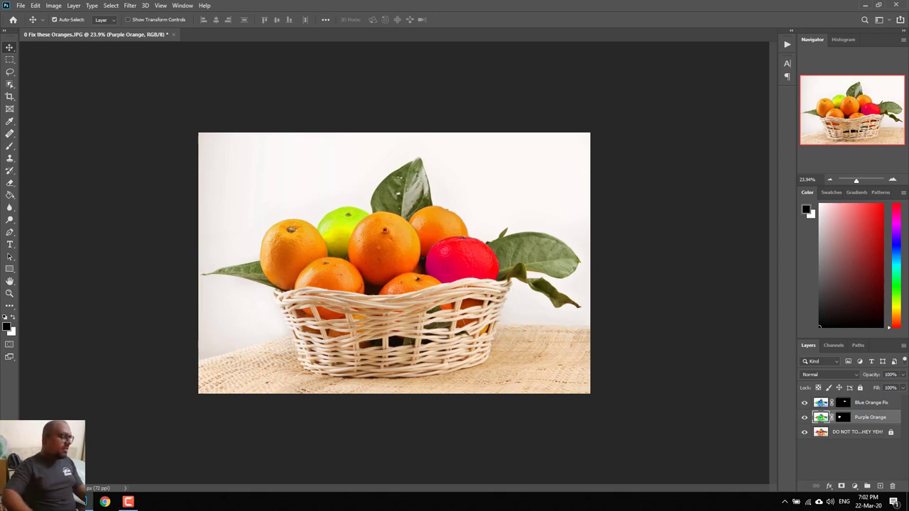
- Close the oranges document without saving and return to the lesson folder
key(ctrl+w)
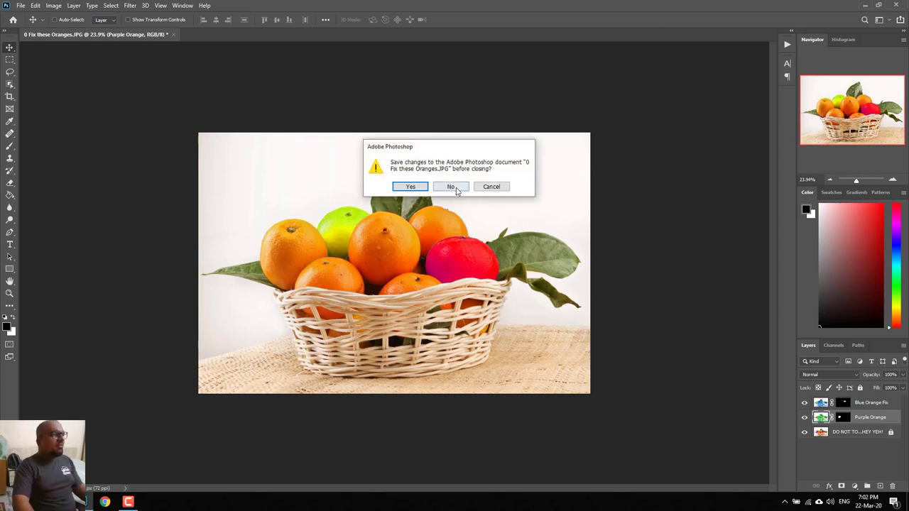
click(457, 188)
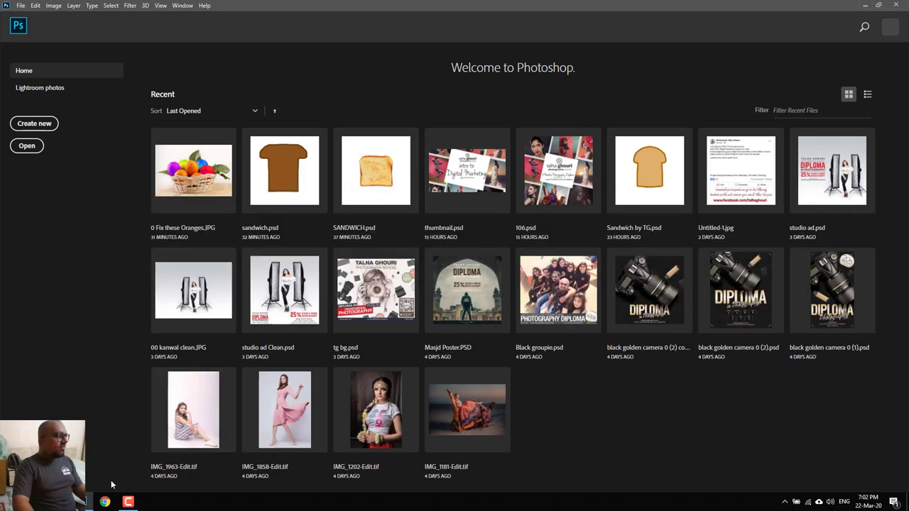
mouse_move(84, 501)
click(117, 458)
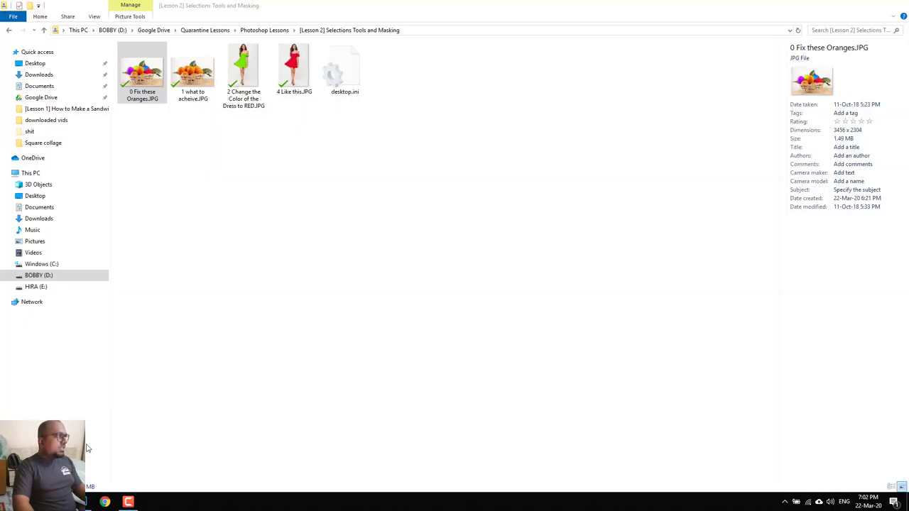
double_click(137, 82)
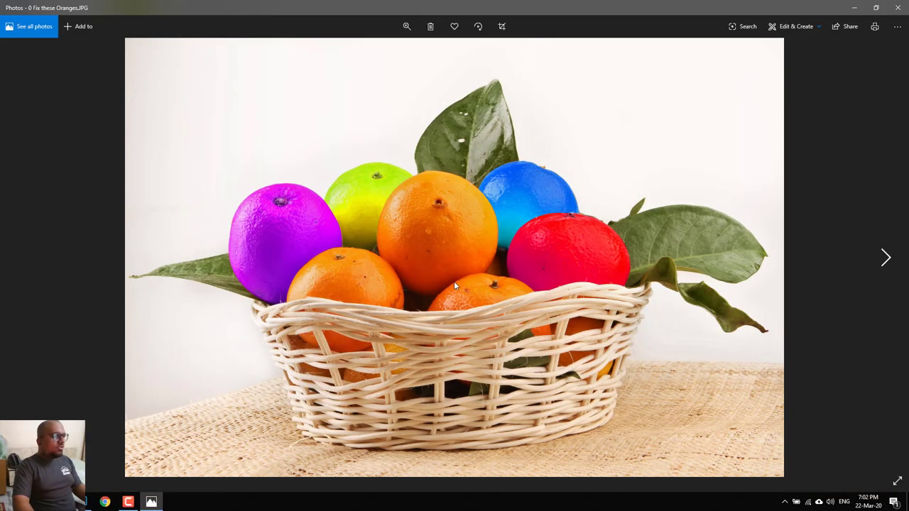
click(887, 260)
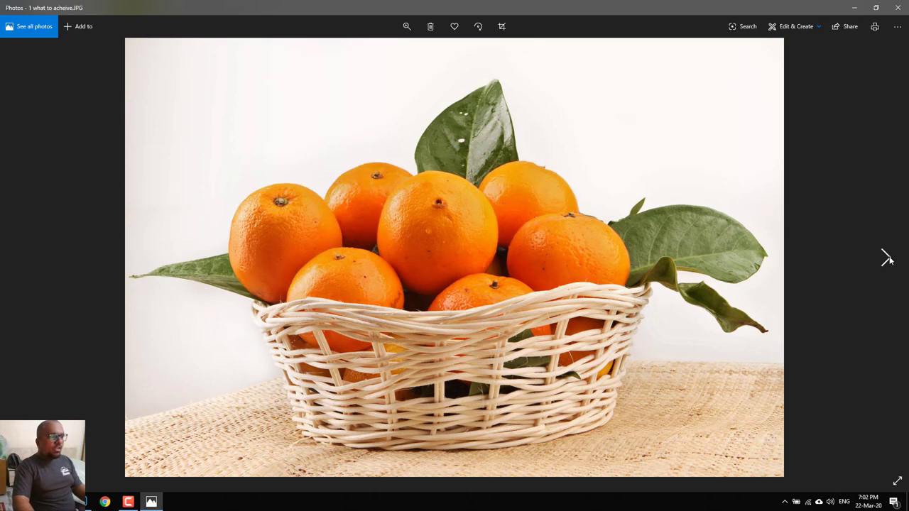
click(887, 260)
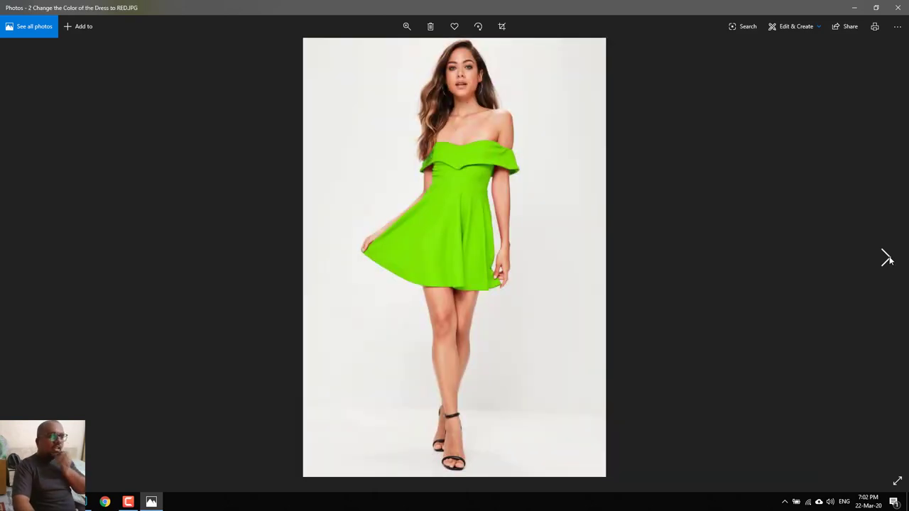
click(887, 260)
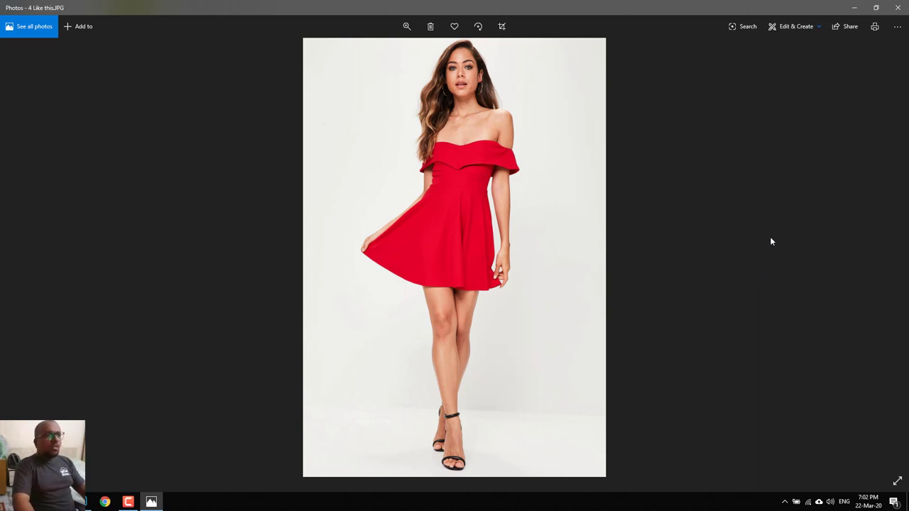
click(898, 4)
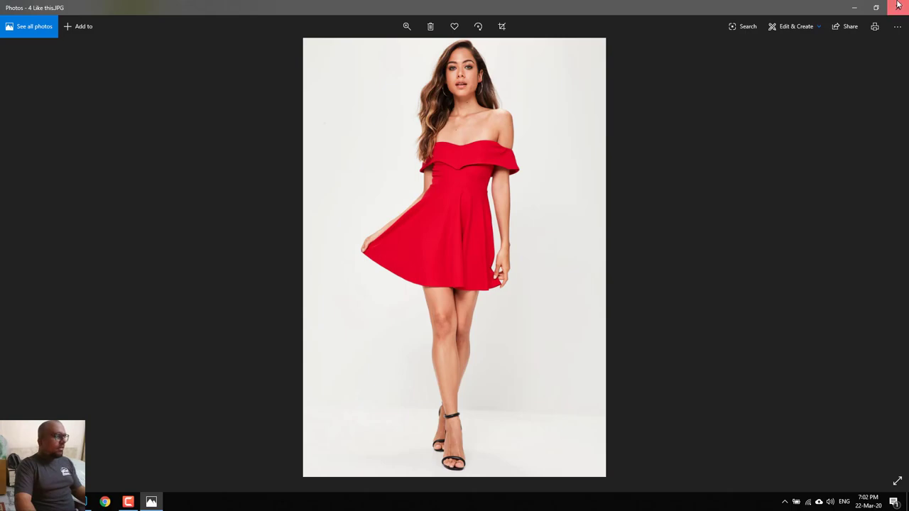